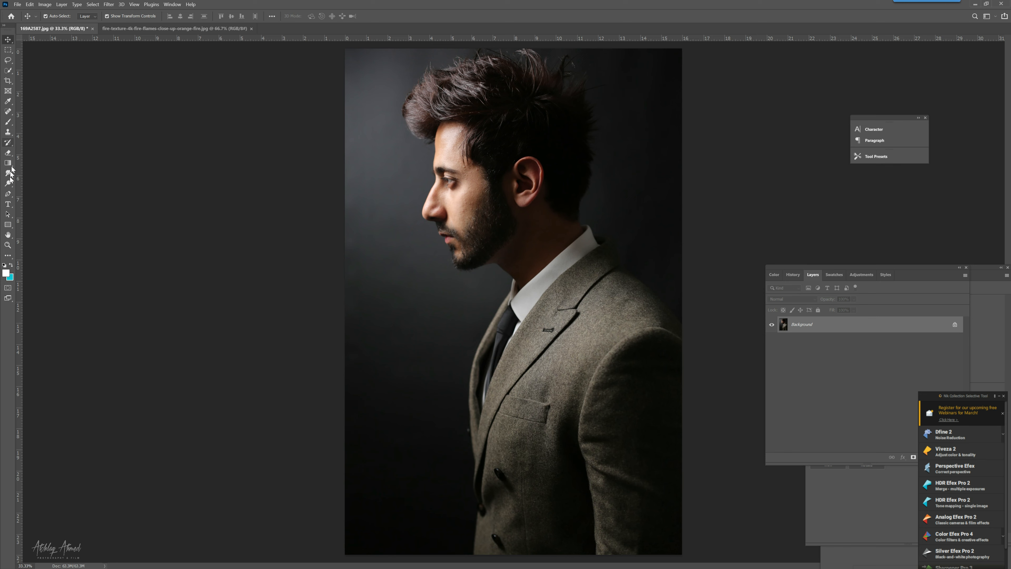
Select the man's suit, face and hair on the Background layer with the Quick Selection tool.
{"action": "left_click", "coordinate": [8, 204]}
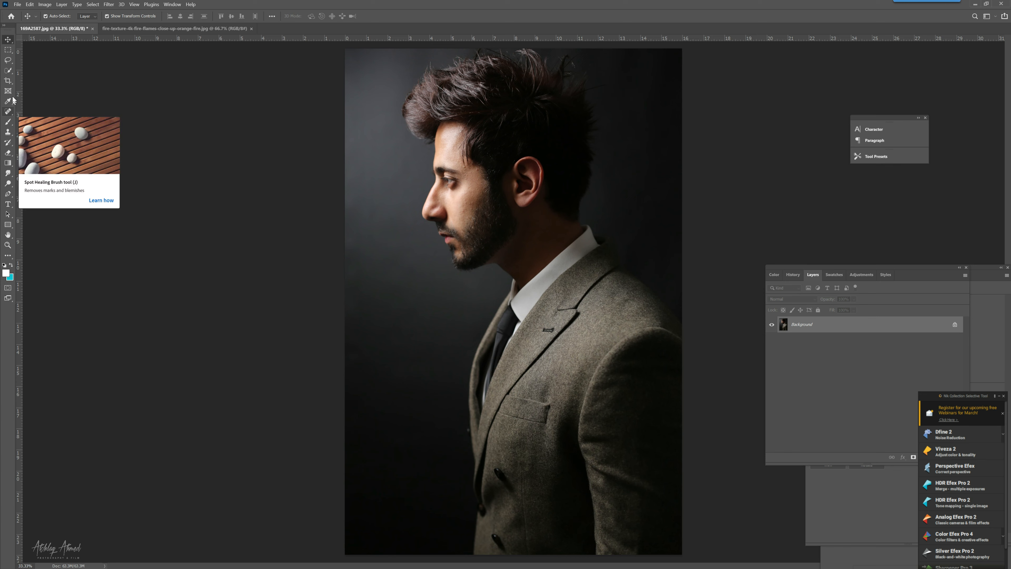
{"action": "left_click", "coordinate": [8, 70]}
{"action": "mouse_move", "coordinate": [551, 476]}
{"action": "left_mouse_down"}
{"action": "mouse_move", "coordinate": [557, 348]}
{"action": "mouse_move", "coordinate": [636, 435]}
{"action": "left_mouse_up"}
{"action": "mouse_move", "coordinate": [557, 289]}
{"action": "left_mouse_down"}
{"action": "mouse_move", "coordinate": [512, 341]}
{"action": "mouse_move", "coordinate": [505, 379]}
{"action": "mouse_move", "coordinate": [534, 263]}
{"action": "mouse_move", "coordinate": [531, 246]}
{"action": "mouse_move", "coordinate": [494, 198]}
{"action": "left_mouse_up"}
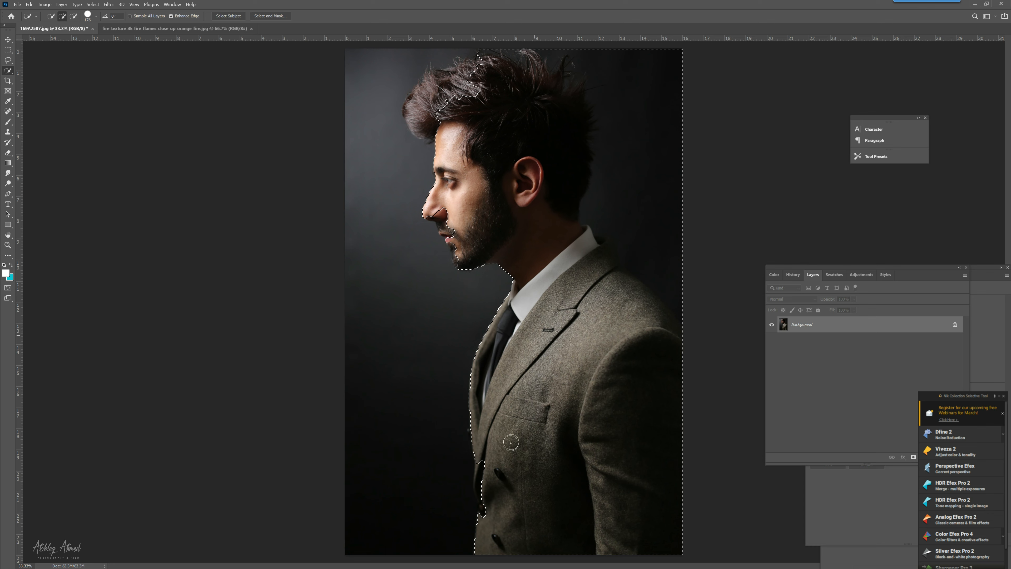
{"action": "left_click_drag", "start_coordinate": [485, 465], "coordinate": [487, 511]}
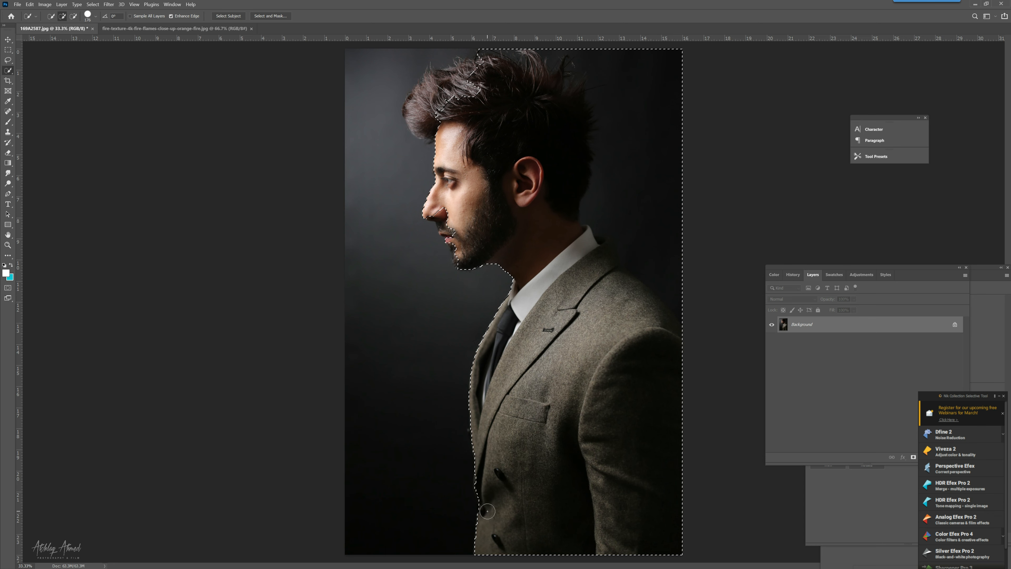
{"action": "mouse_move", "coordinate": [510, 330]}
{"action": "left_mouse_down"}
{"action": "mouse_move", "coordinate": [504, 174]}
{"action": "mouse_move", "coordinate": [441, 107]}
{"action": "mouse_move", "coordinate": [447, 78]}
{"action": "left_mouse_up"}
{"action": "mouse_move", "coordinate": [500, 190]}
{"action": "left_mouse_down"}
{"action": "mouse_move", "coordinate": [473, 117]}
{"action": "mouse_move", "coordinate": [457, 103]}
{"action": "mouse_move", "coordinate": [420, 115]}
{"action": "mouse_move", "coordinate": [514, 83]}
{"action": "mouse_move", "coordinate": [531, 87]}
{"action": "mouse_move", "coordinate": [562, 165]}
{"action": "mouse_move", "coordinate": [549, 217]}
{"action": "mouse_move", "coordinate": [486, 207]}
{"action": "mouse_move", "coordinate": [453, 219]}
{"action": "mouse_move", "coordinate": [554, 293]}
{"action": "mouse_move", "coordinate": [549, 321]}
{"action": "mouse_move", "coordinate": [616, 473]}
{"action": "mouse_move", "coordinate": [580, 501]}
{"action": "mouse_move", "coordinate": [555, 498]}
{"action": "mouse_move", "coordinate": [513, 437]}
{"action": "mouse_move", "coordinate": [489, 473]}
{"action": "mouse_move", "coordinate": [485, 509]}
{"action": "mouse_move", "coordinate": [501, 384]}
{"action": "mouse_move", "coordinate": [481, 414]}
{"action": "mouse_move", "coordinate": [533, 305]}
{"action": "mouse_move", "coordinate": [537, 245]}
{"action": "left_mouse_up"}
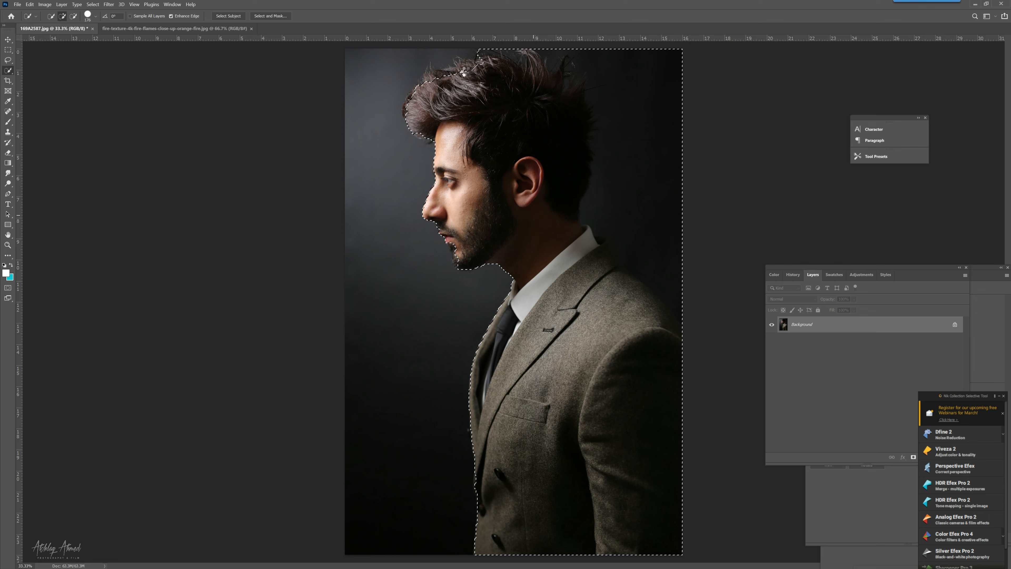
{"action": "left_click_drag", "start_coordinate": [470, 65], "coordinate": [472, 70]}
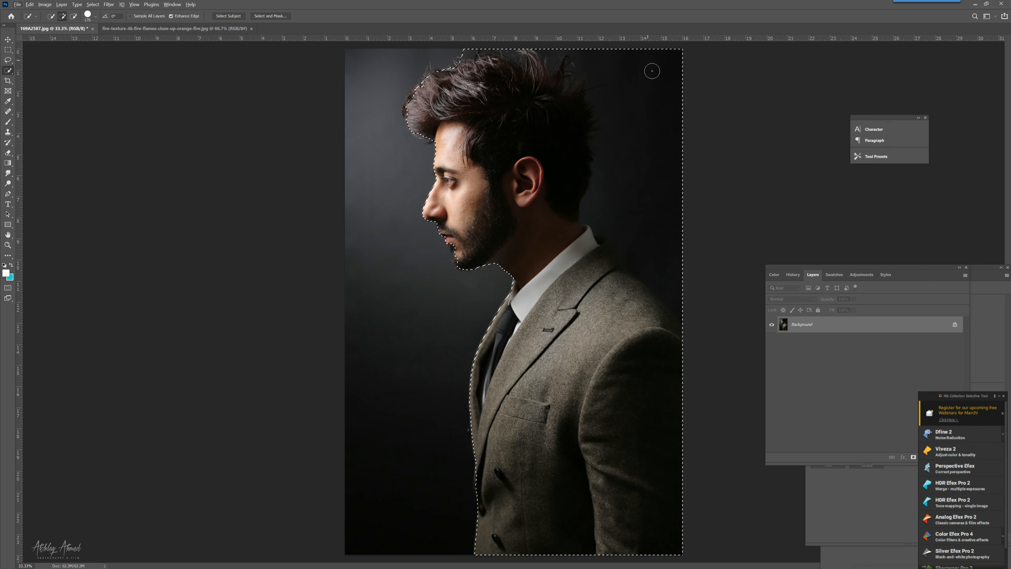
Subtract the dark background behind the man's head and back from the selection and restore the jacket's rear shoulder.
{"action": "left_click", "coordinate": [649, 125]}
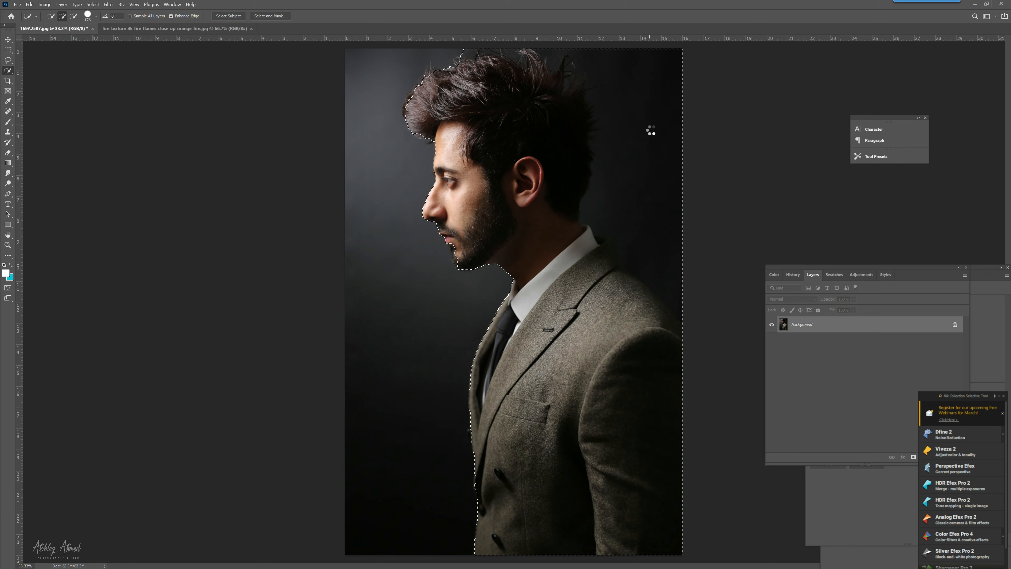
{"action": "mouse_move", "coordinate": [652, 131]}
{"action": "left_mouse_down"}
{"action": "mouse_move", "coordinate": [658, 60]}
{"action": "mouse_move", "coordinate": [654, 129]}
{"action": "mouse_move", "coordinate": [672, 186]}
{"action": "mouse_move", "coordinate": [670, 246]}
{"action": "mouse_move", "coordinate": [643, 215]}
{"action": "mouse_move", "coordinate": [616, 95]}
{"action": "mouse_move", "coordinate": [585, 60]}
{"action": "mouse_move", "coordinate": [519, 52]}
{"action": "left_mouse_up"}
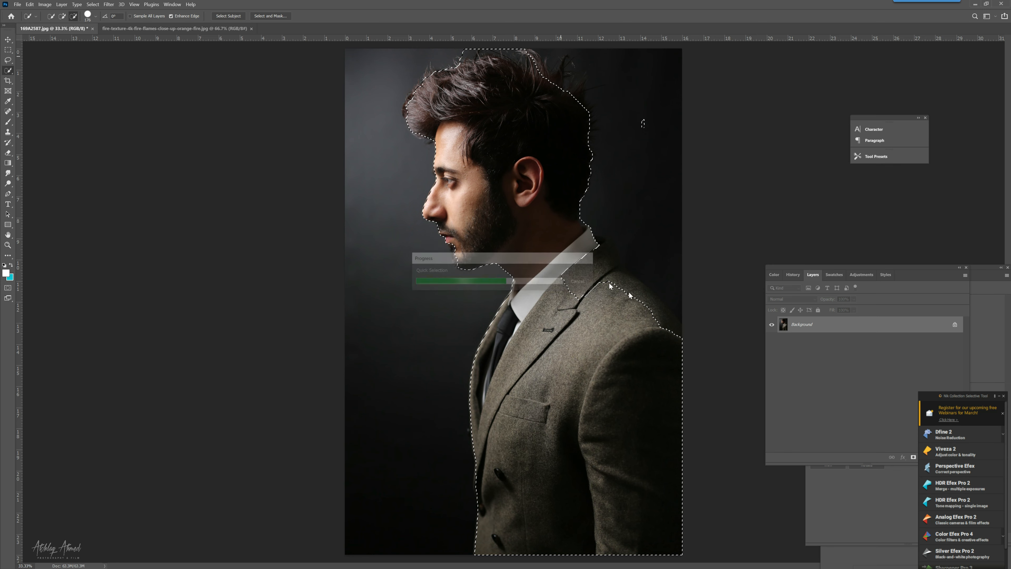
{"action": "mouse_move", "coordinate": [613, 291]}
{"action": "left_mouse_down"}
{"action": "mouse_move", "coordinate": [650, 316]}
{"action": "mouse_move", "coordinate": [609, 280]}
{"action": "mouse_move", "coordinate": [616, 255]}
{"action": "left_mouse_up"}
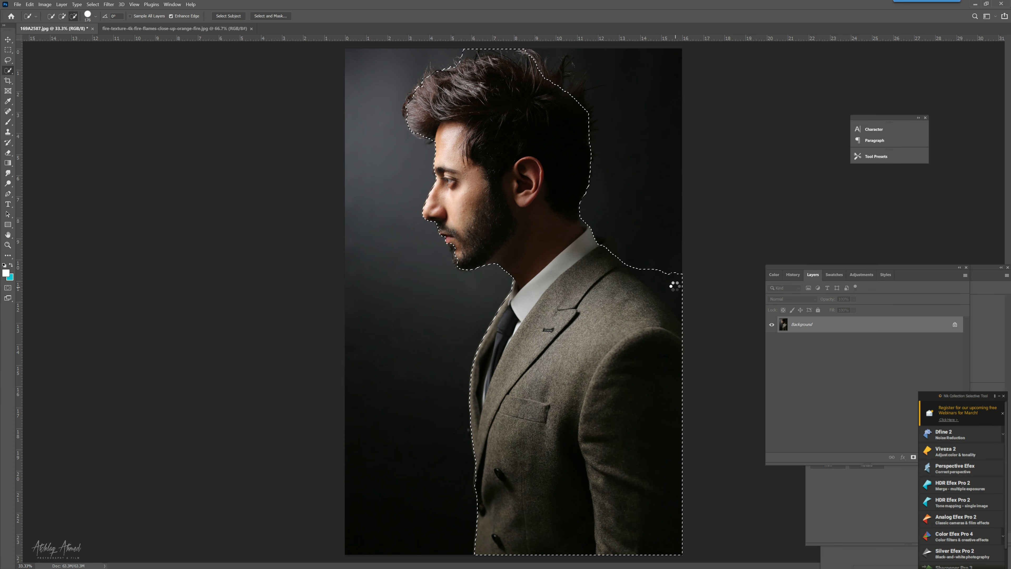
Trim the excess background above the jacket's rear shoulder from the selection.
{"action": "left_click", "coordinate": [684, 294]}
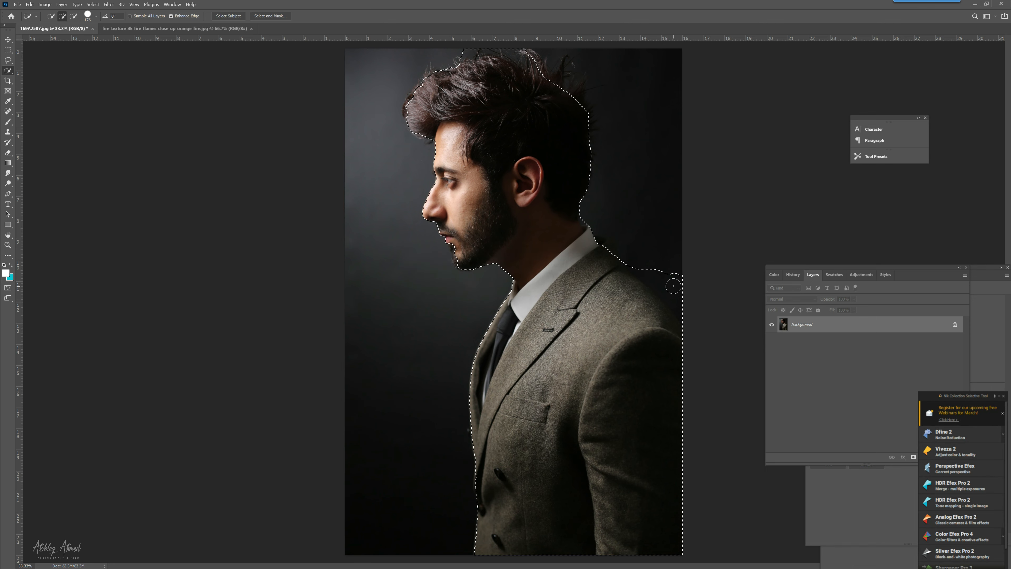
{"action": "left_click", "coordinate": [673, 285], "text": "alt"}
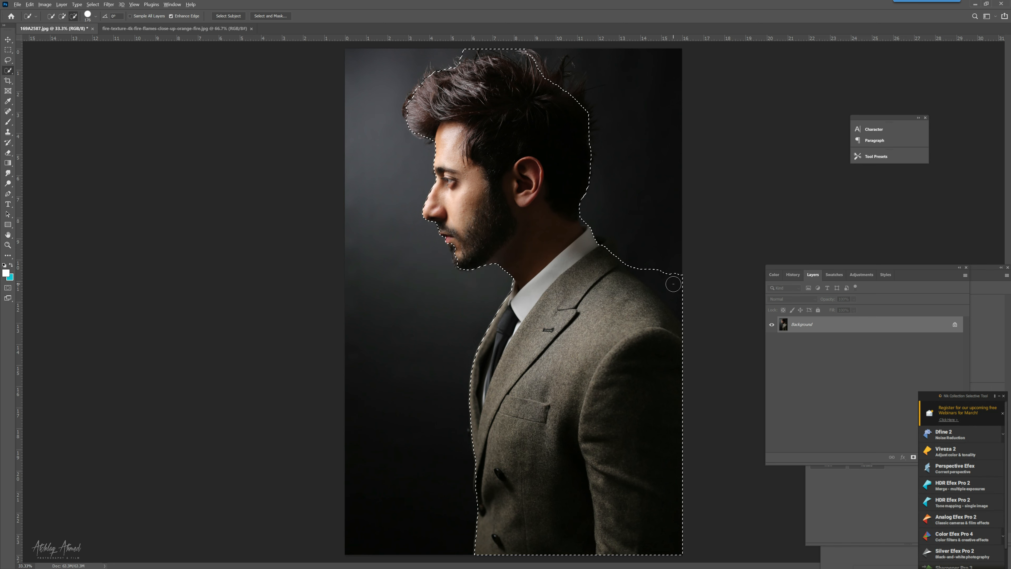
{"action": "left_click", "coordinate": [675, 301], "text": "alt"}
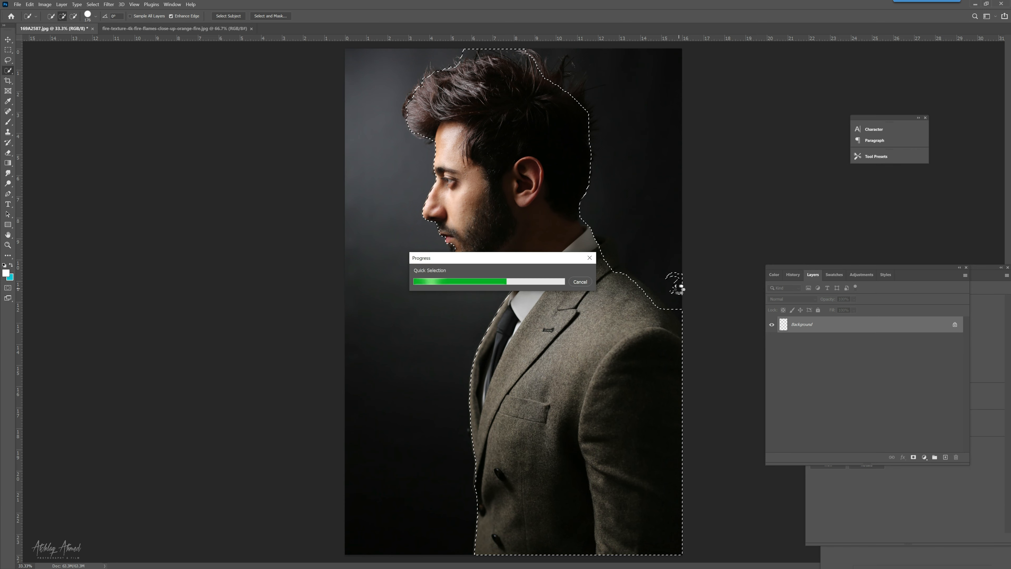
{"action": "key", "text": "alt"}
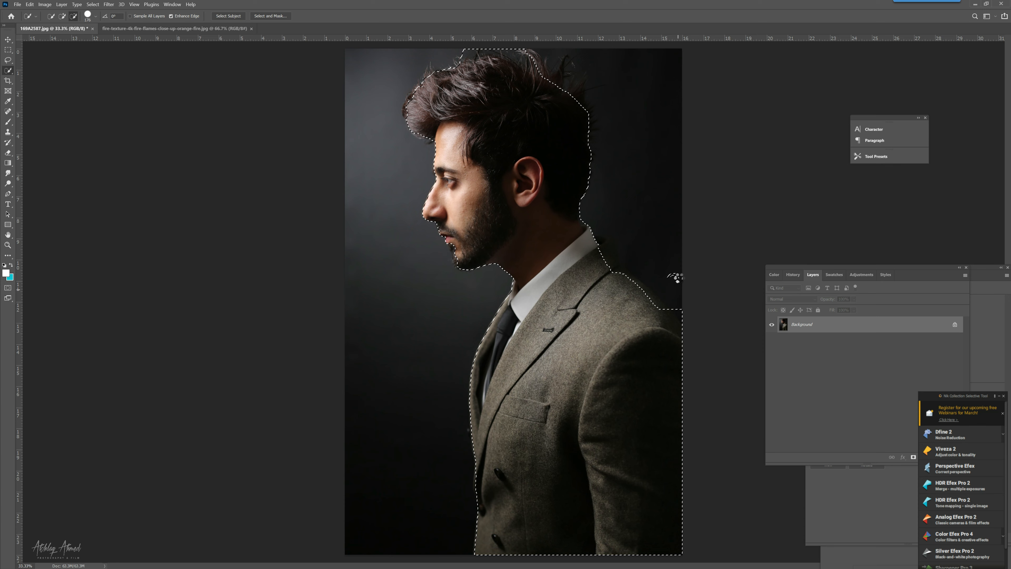
{"action": "left_click", "coordinate": [676, 277]}
{"action": "left_click", "coordinate": [676, 278], "text": "alt"}
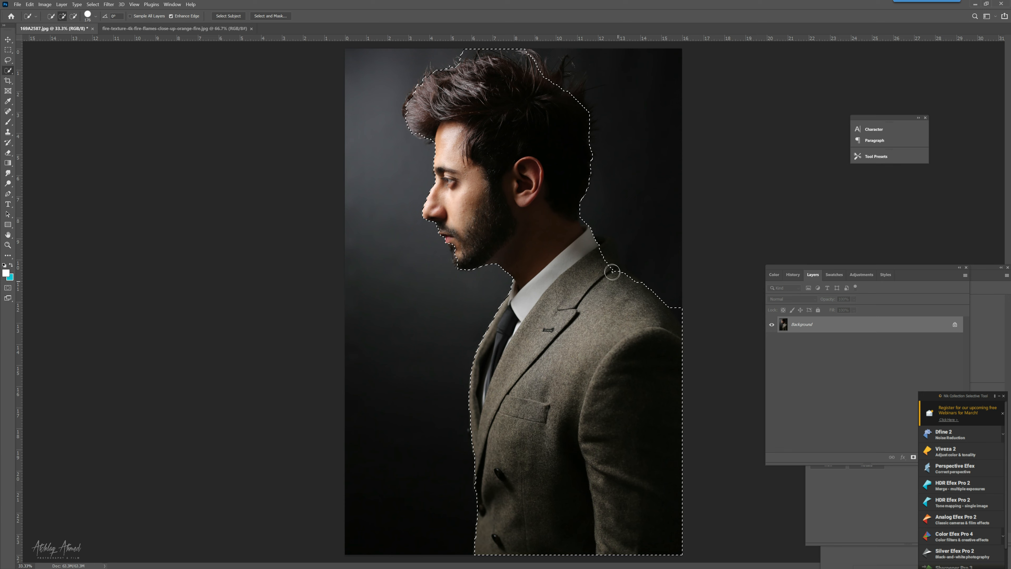
Add the back of the jacket collar and the hair on top of the head to the selection, and move the Layers panel.
{"action": "left_click", "coordinate": [601, 249]}
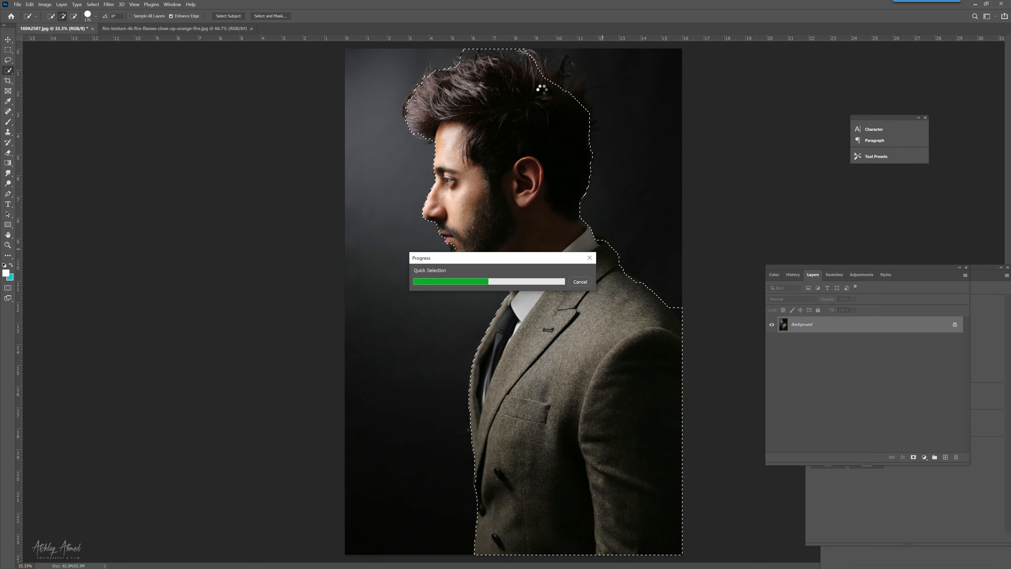
{"action": "left_click", "coordinate": [536, 70]}
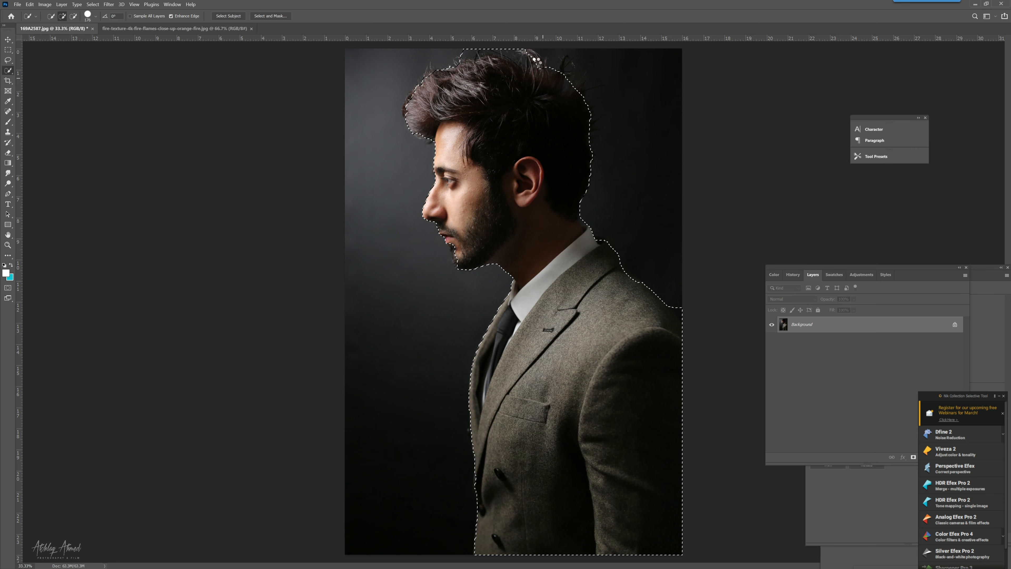
{"action": "left_click_drag", "start_coordinate": [534, 62], "coordinate": [539, 63]}
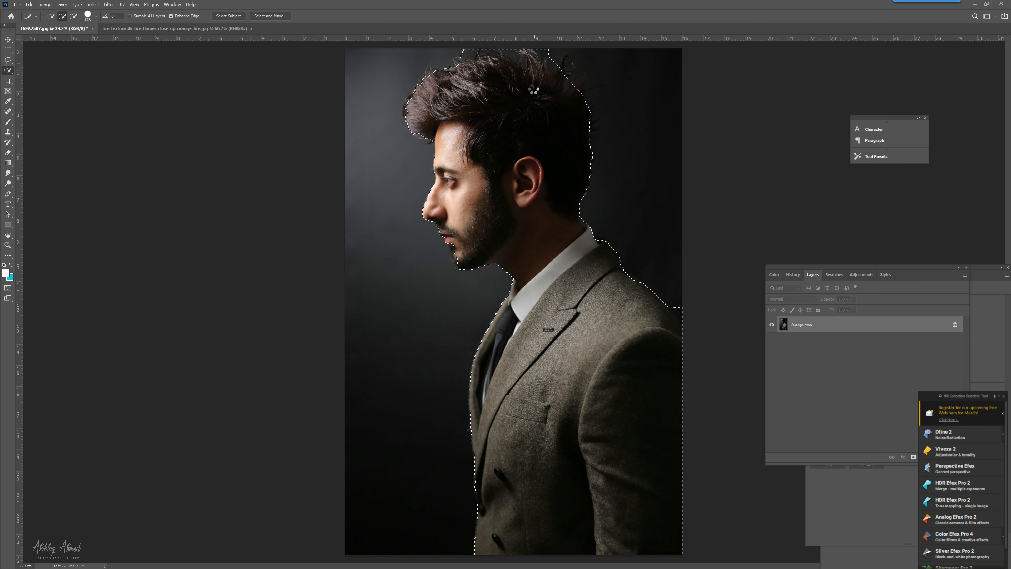
{"action": "left_click", "coordinate": [633, 267]}
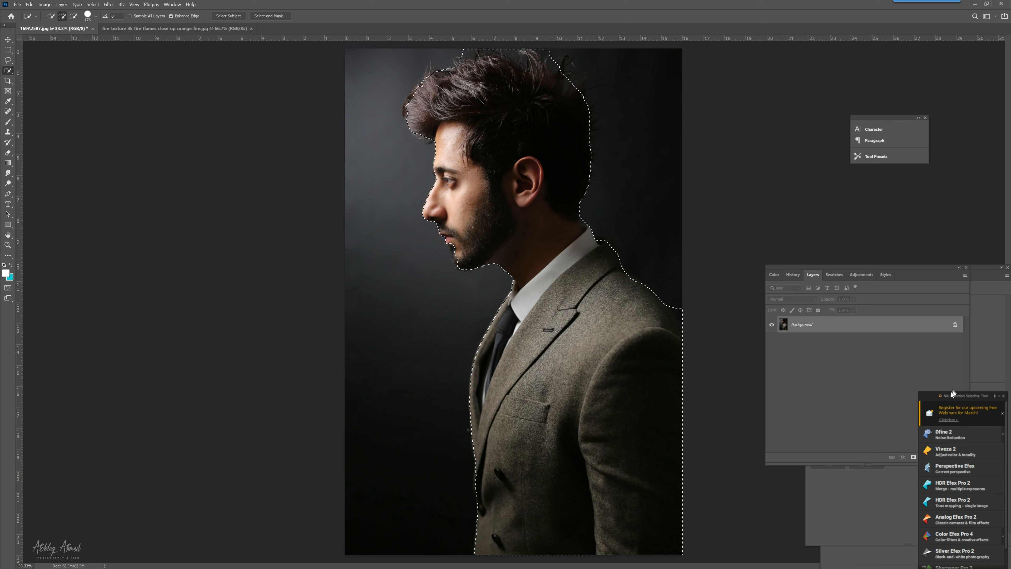
{"action": "left_click_drag", "start_coordinate": [883, 265], "coordinate": [855, 268]}
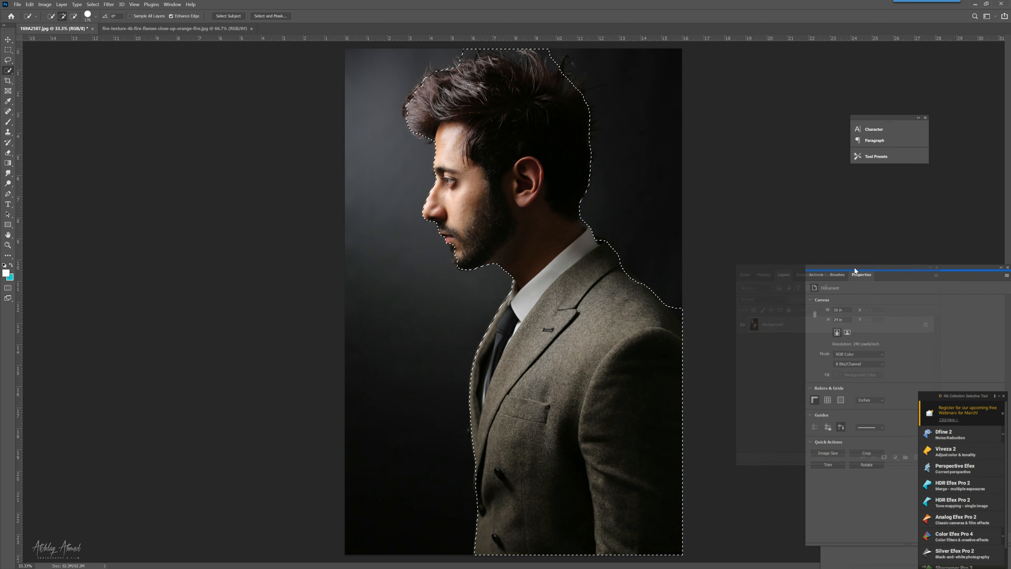
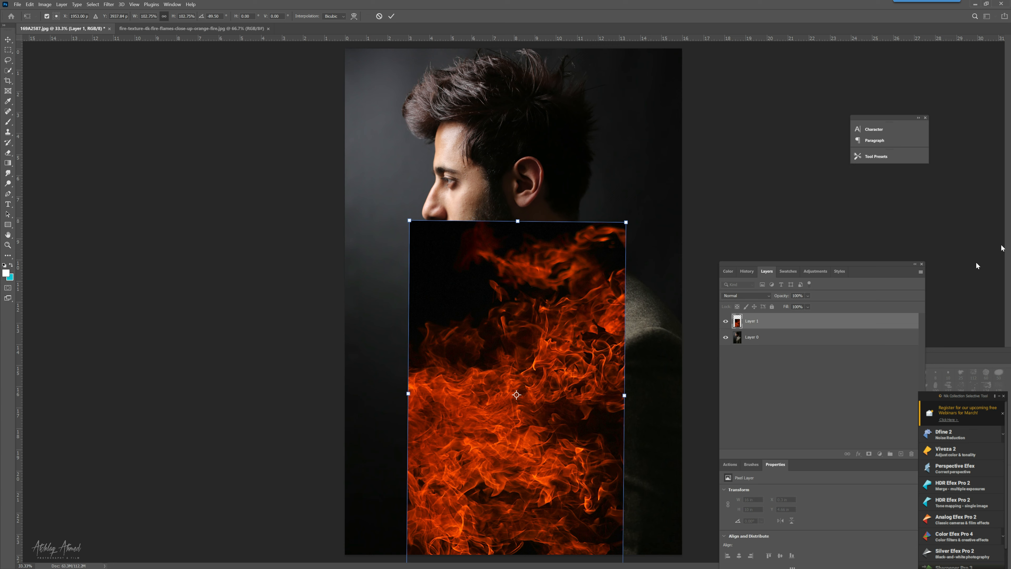
Move the fire texture slightly up over the man's torso and apply the transform.
{"action": "mouse_move", "coordinate": [515, 484]}
{"action": "left_mouse_down"}
{"action": "mouse_move", "coordinate": [520, 449]}
{"action": "mouse_move", "coordinate": [519, 474]}
{"action": "left_mouse_up"}
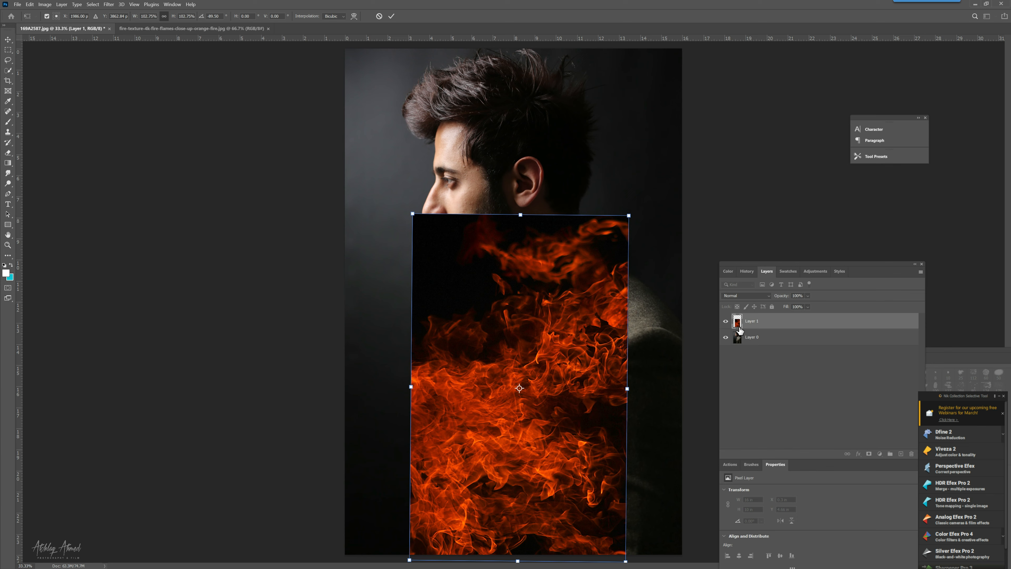
{"action": "key", "text": "Return"}
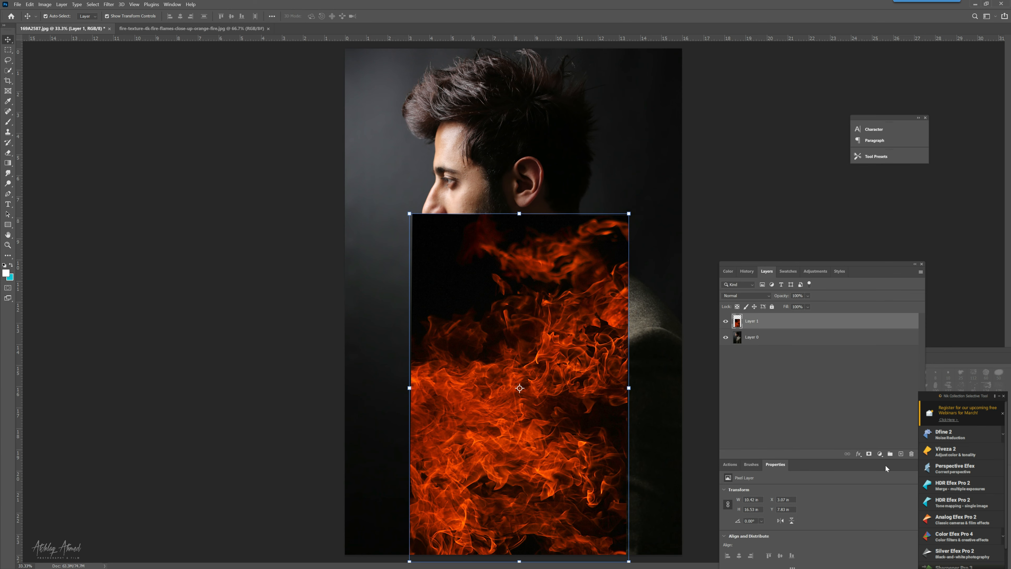
Load the saved "model" selection and use it as a layer mask on the fire layer, Layer 1.
{"action": "left_click", "coordinate": [867, 454]}
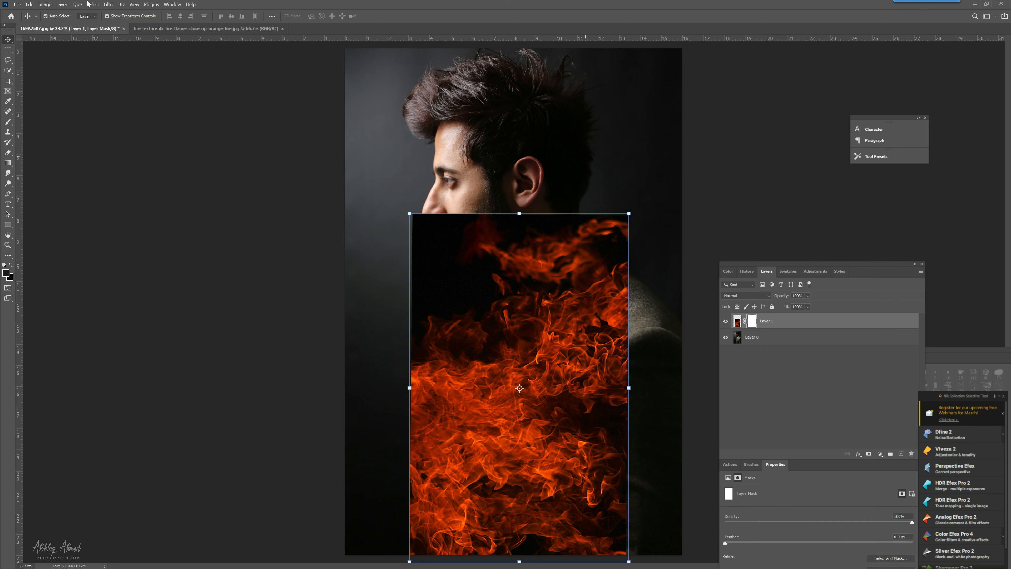
{"action": "key", "text": "ctrl+z"}
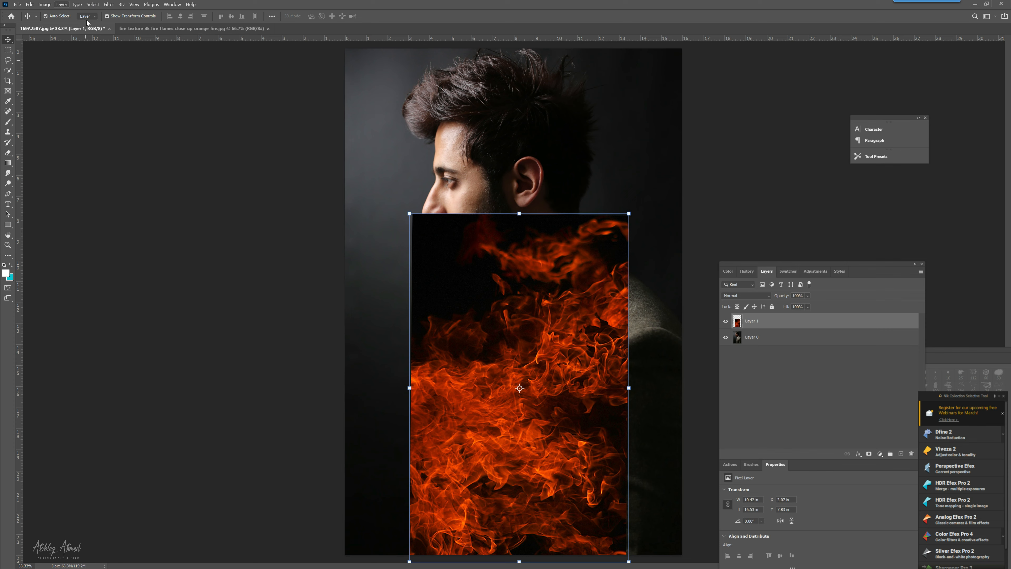
{"action": "left_click", "coordinate": [93, 4]}
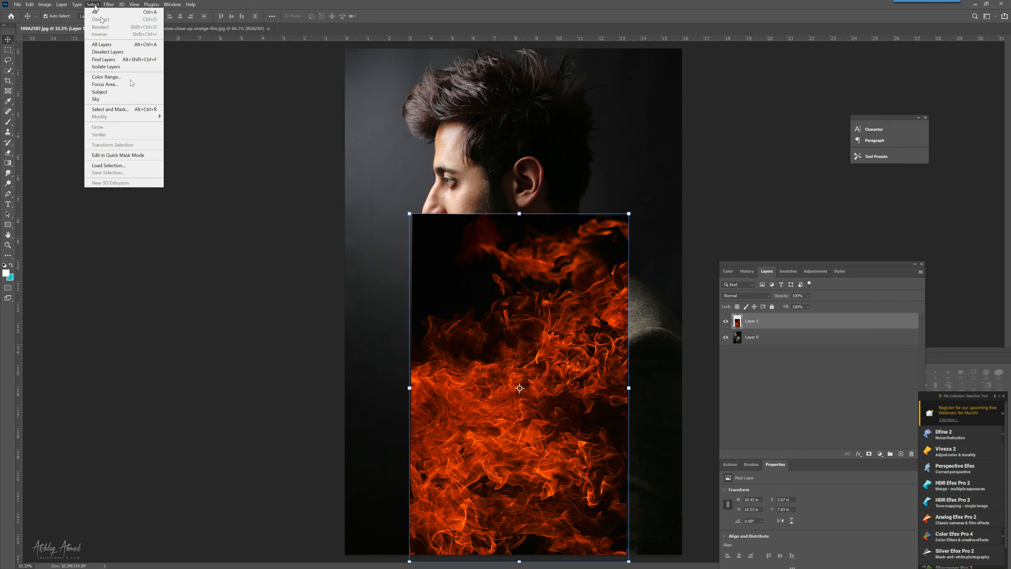
{"action": "left_click", "coordinate": [135, 166]}
{"action": "left_click", "coordinate": [282, 182]}
{"action": "left_click", "coordinate": [272, 203]}
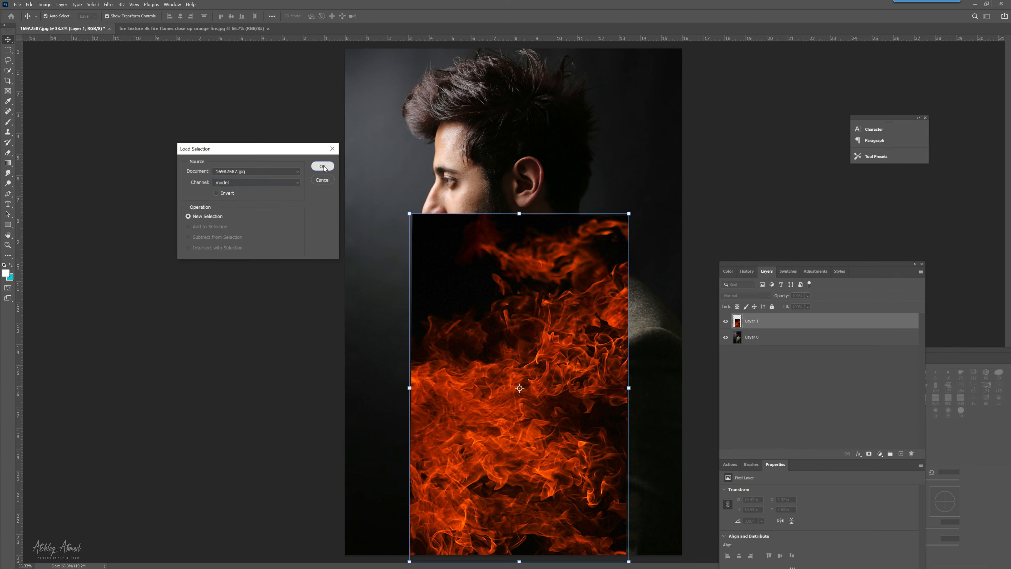
{"action": "left_click", "coordinate": [323, 166]}
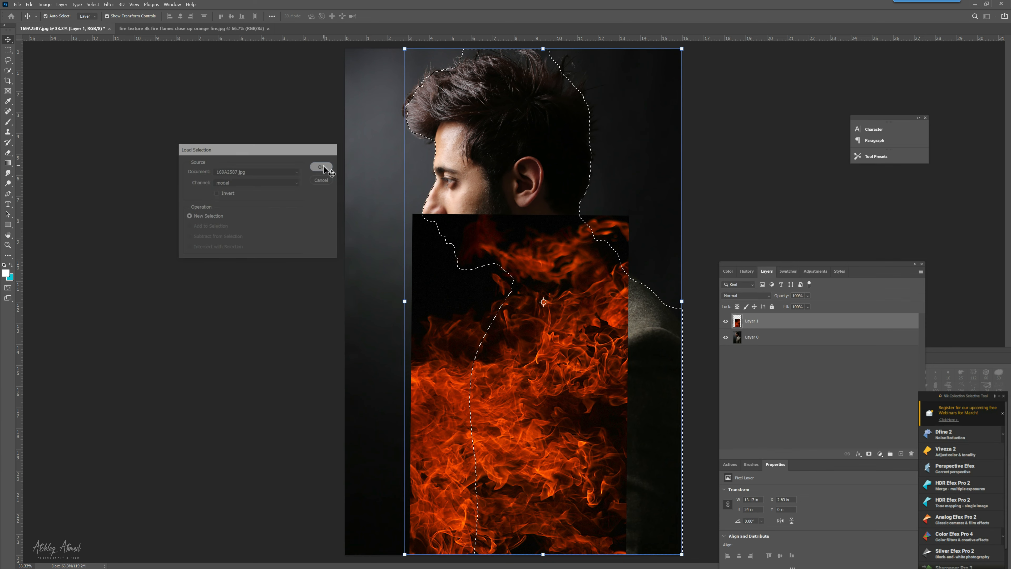
{"action": "left_click", "coordinate": [870, 455]}
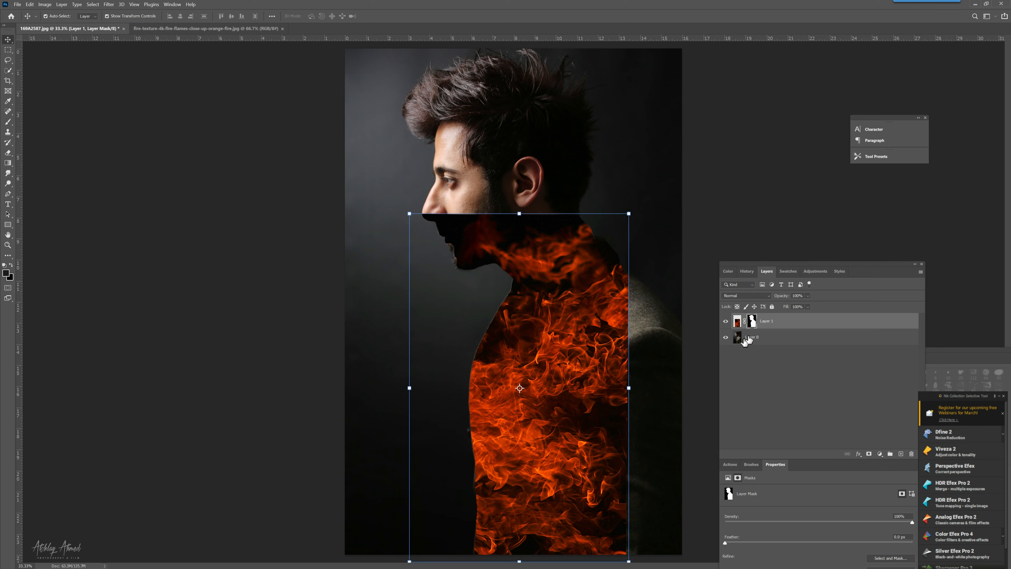
Lower the fire layer's opacity to 60%.
{"action": "left_click", "coordinate": [808, 296]}
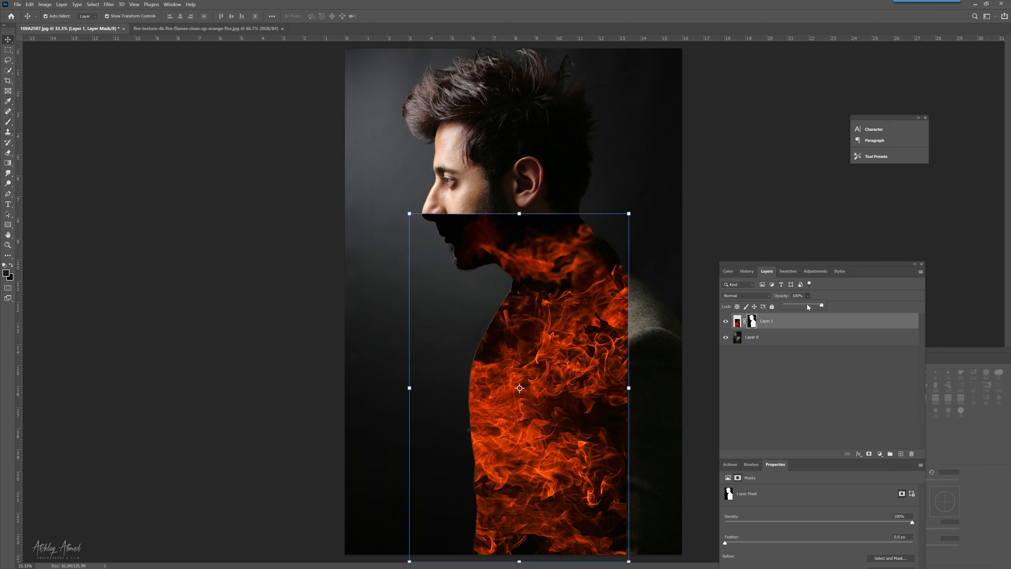
{"action": "left_click_drag", "start_coordinate": [807, 306], "coordinate": [804, 304]}
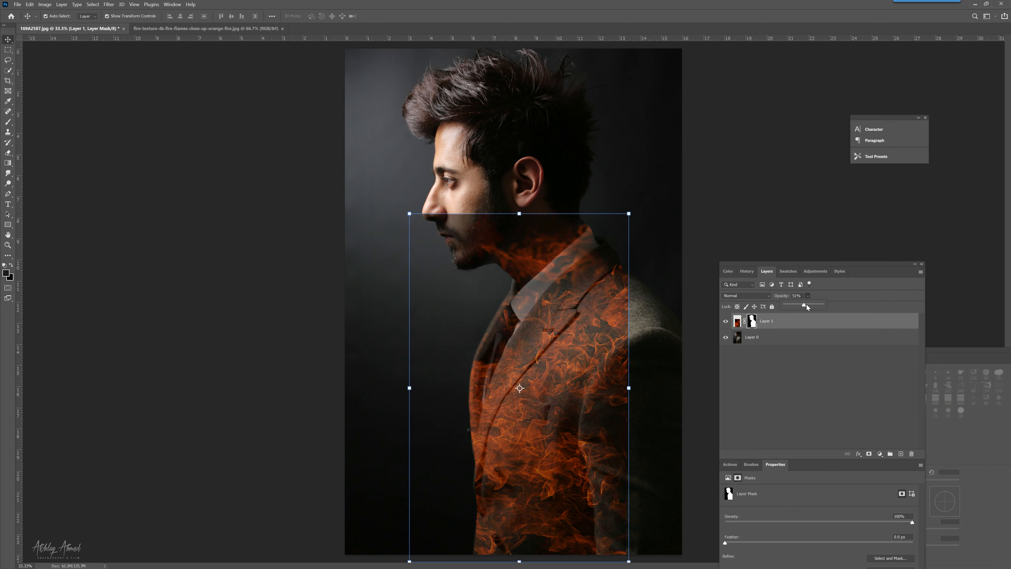
{"action": "left_click_drag", "start_coordinate": [806, 304], "coordinate": [807, 305]}
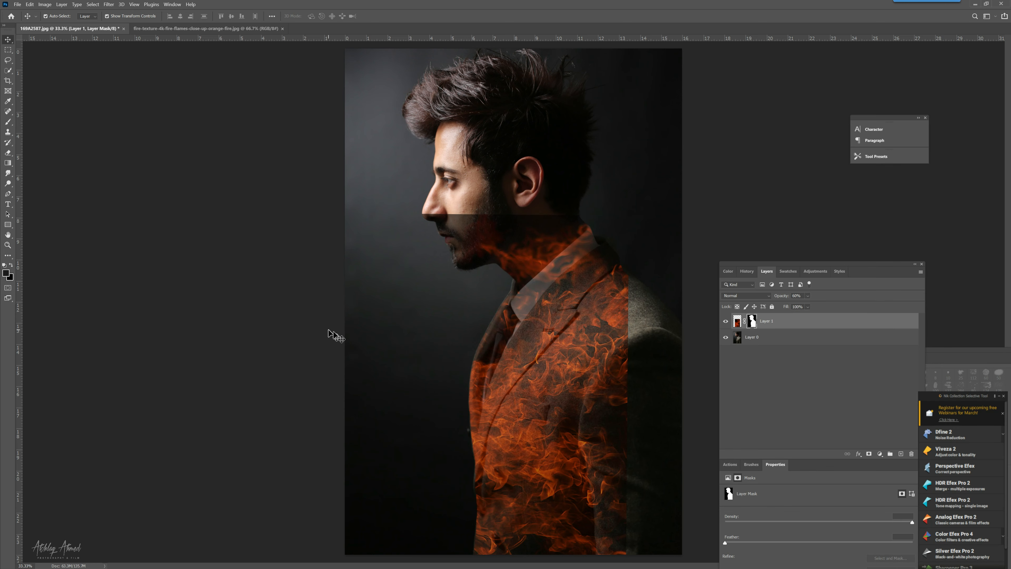
Rotate the fire layer by about -0.28 degrees, apply the transform and reselect the layer.
{"action": "left_click", "coordinate": [574, 401]}
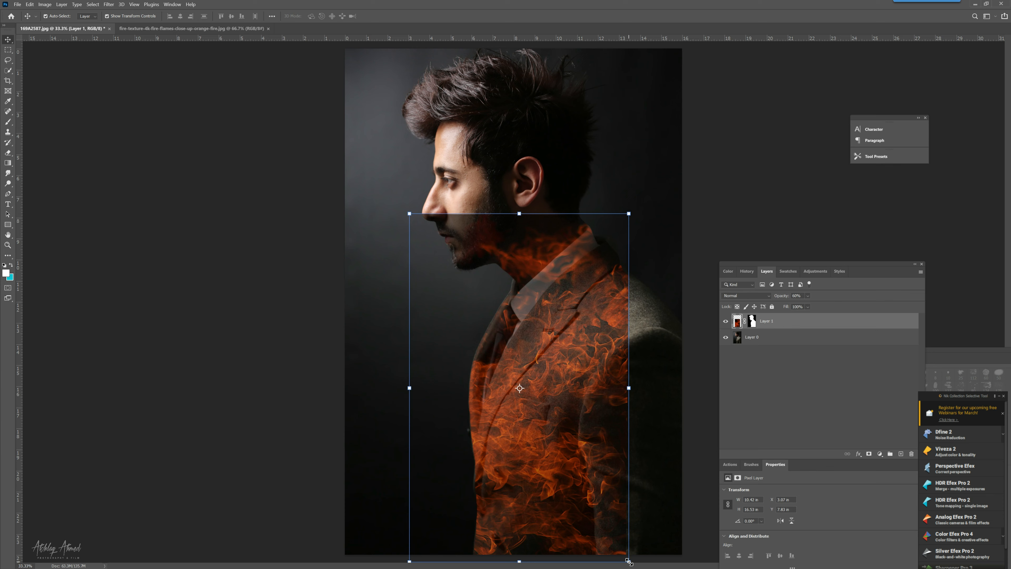
{"action": "left_click_drag", "start_coordinate": [636, 560], "coordinate": [636, 559]}
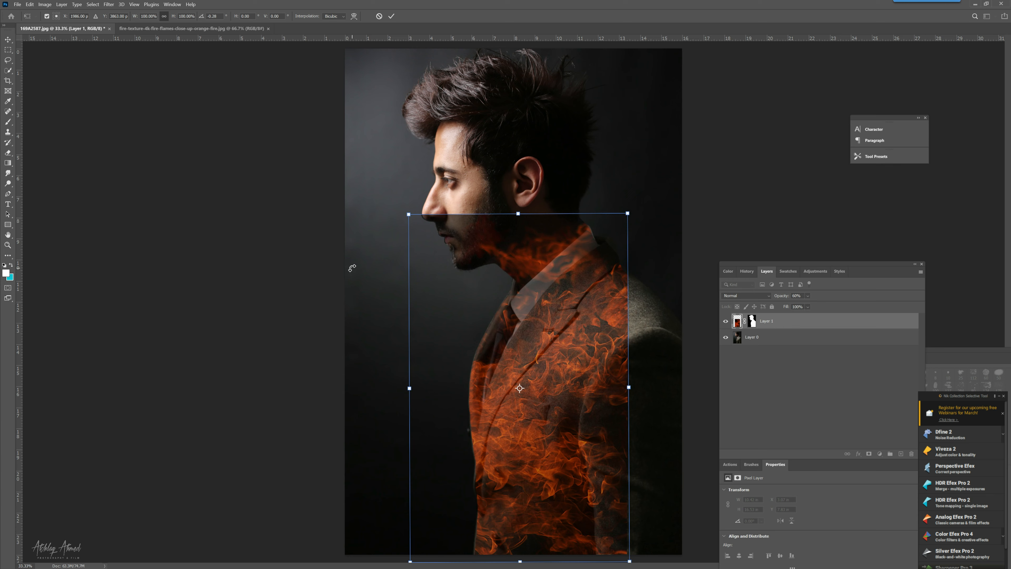
{"action": "key", "text": "ctrl+z"}
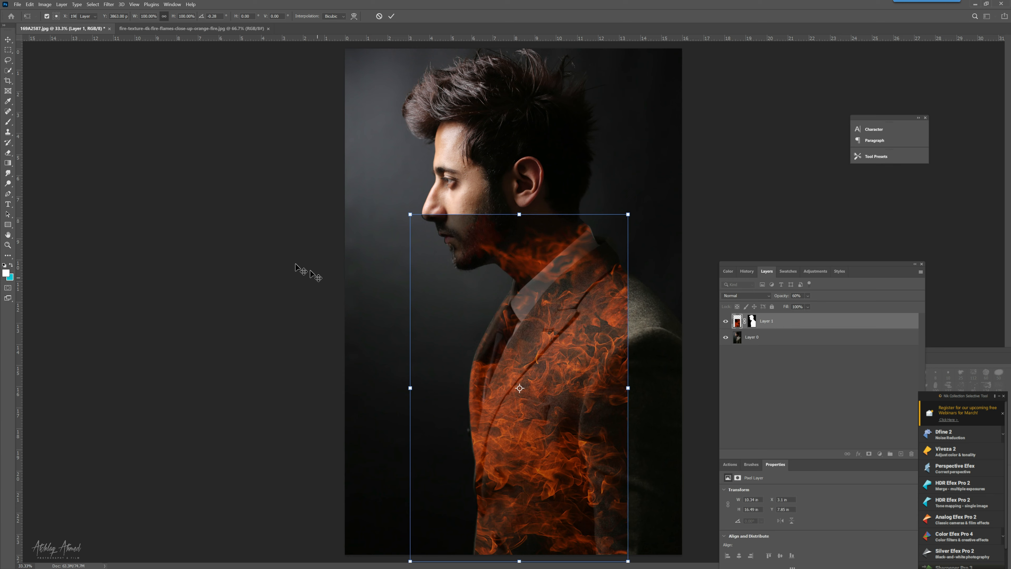
{"action": "left_click", "coordinate": [316, 276]}
{"action": "left_click", "coordinate": [321, 276]}
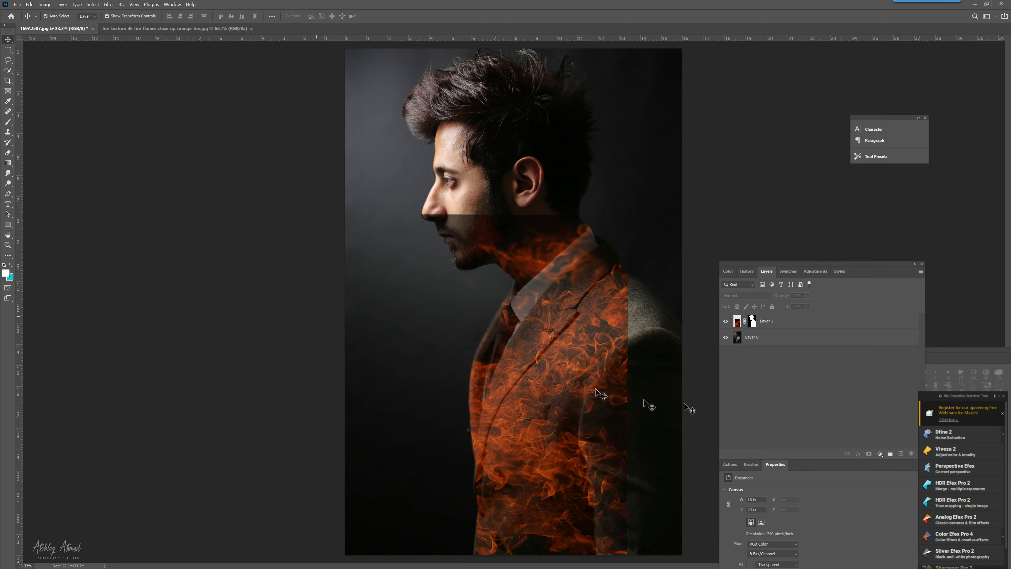
{"action": "left_click", "coordinate": [620, 399]}
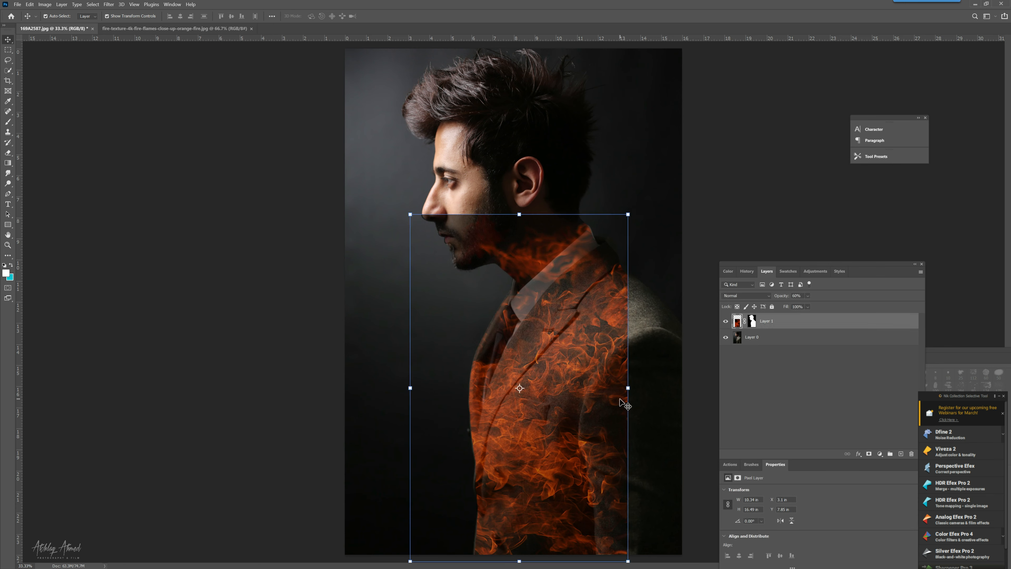
Set the fire layer's blend mode to Hard Light, then reselect the layer.
{"action": "left_click", "coordinate": [354, 342]}
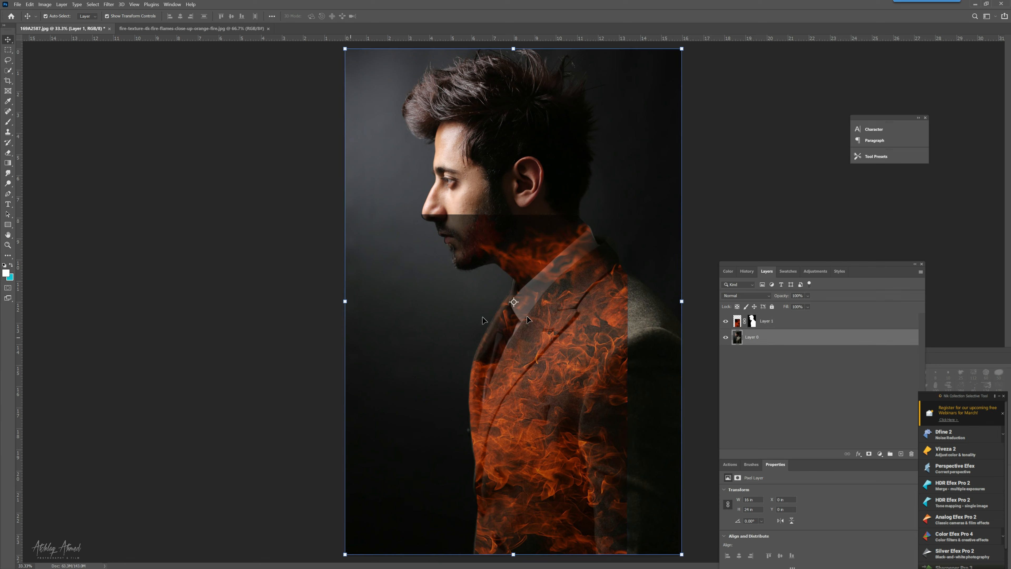
{"action": "left_click", "coordinate": [544, 317]}
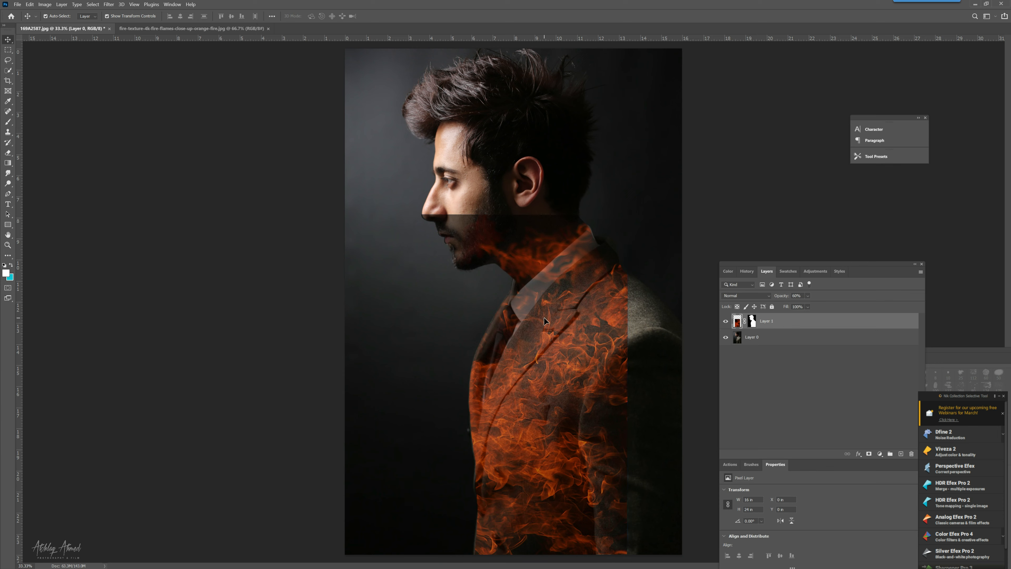
{"action": "left_click", "coordinate": [743, 296]}
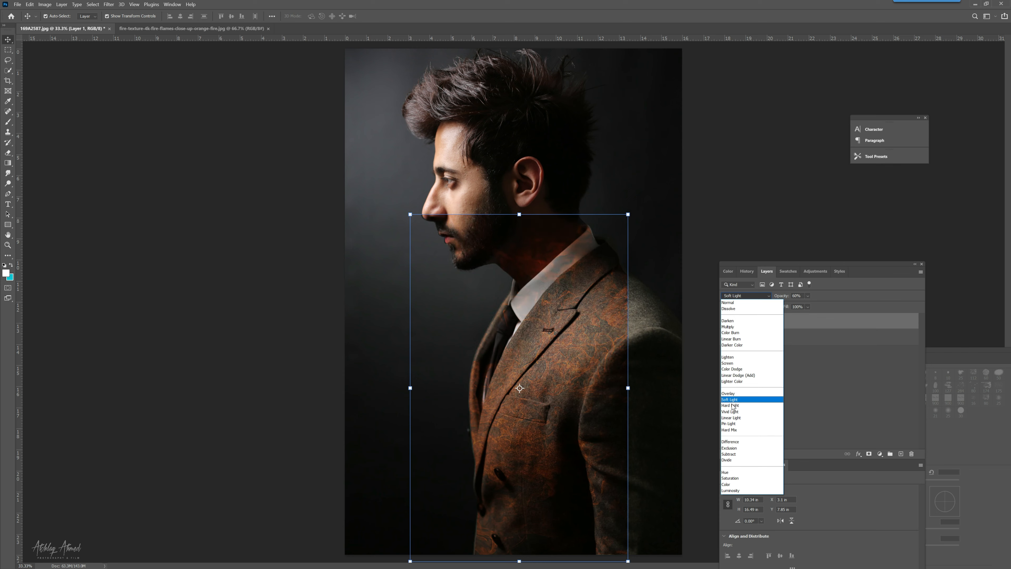
{"action": "left_click", "coordinate": [732, 406]}
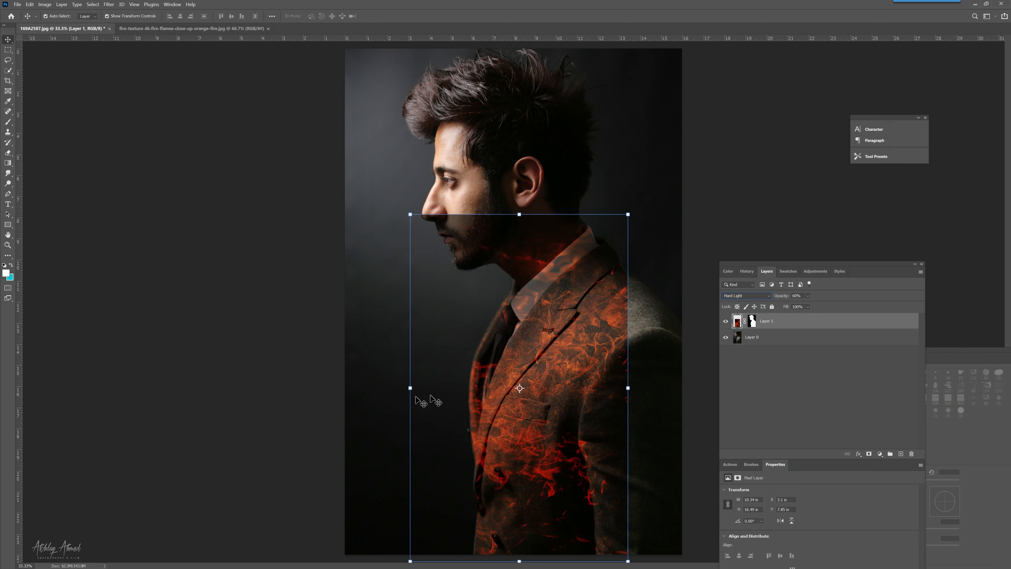
{"action": "left_click", "coordinate": [368, 406]}
{"action": "left_click", "coordinate": [577, 352]}
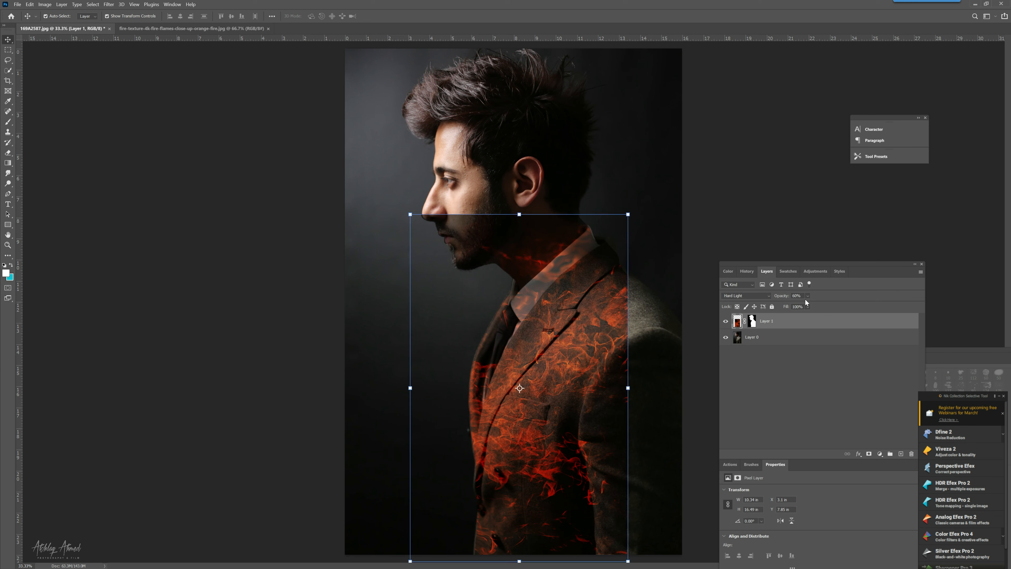
Try a lower opacity and the Dissolve blend mode on the fire layer, then set it to Hard Light at 61% opacity.
{"action": "left_click", "coordinate": [806, 306]}
{"action": "left_click_drag", "start_coordinate": [804, 305], "coordinate": [792, 308]}
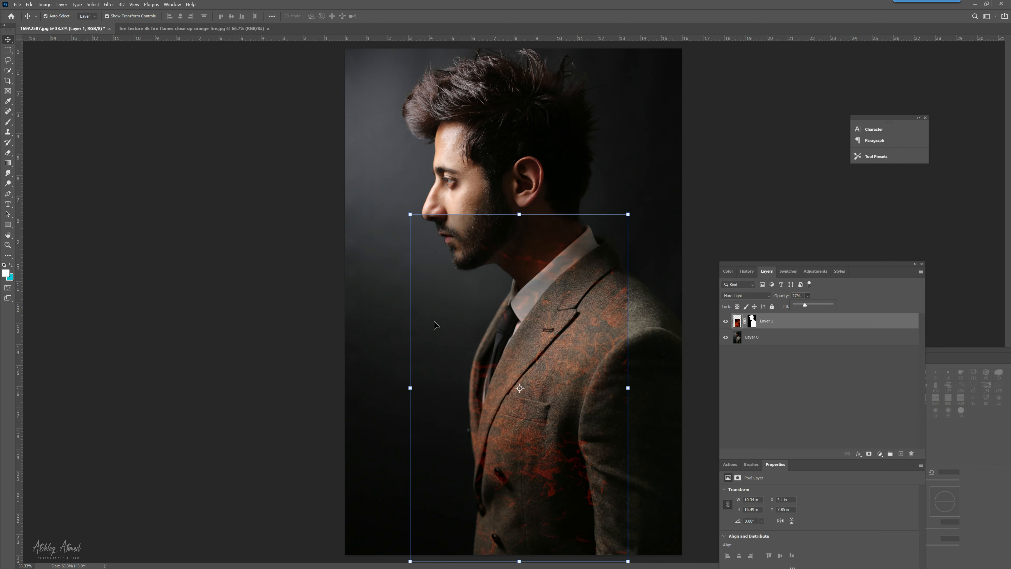
{"action": "left_click", "coordinate": [754, 297]}
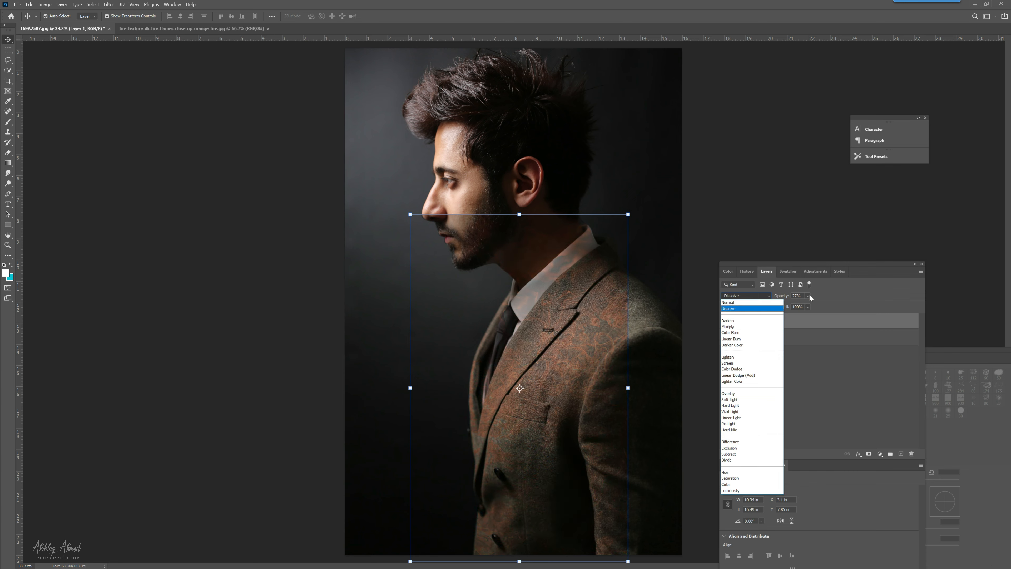
{"action": "key", "text": "Return"}
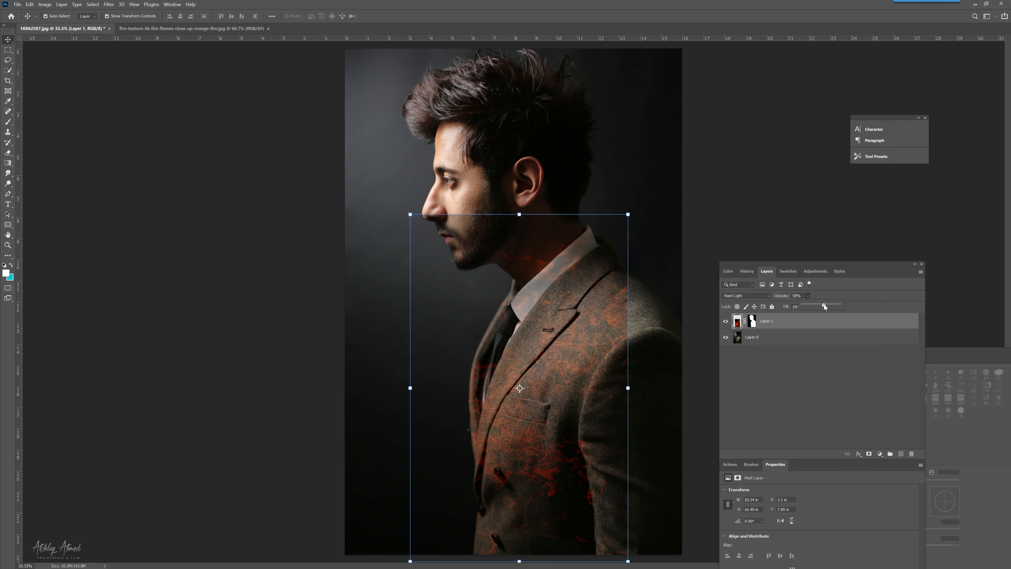
{"action": "left_click_drag", "start_coordinate": [823, 305], "coordinate": [825, 304]}
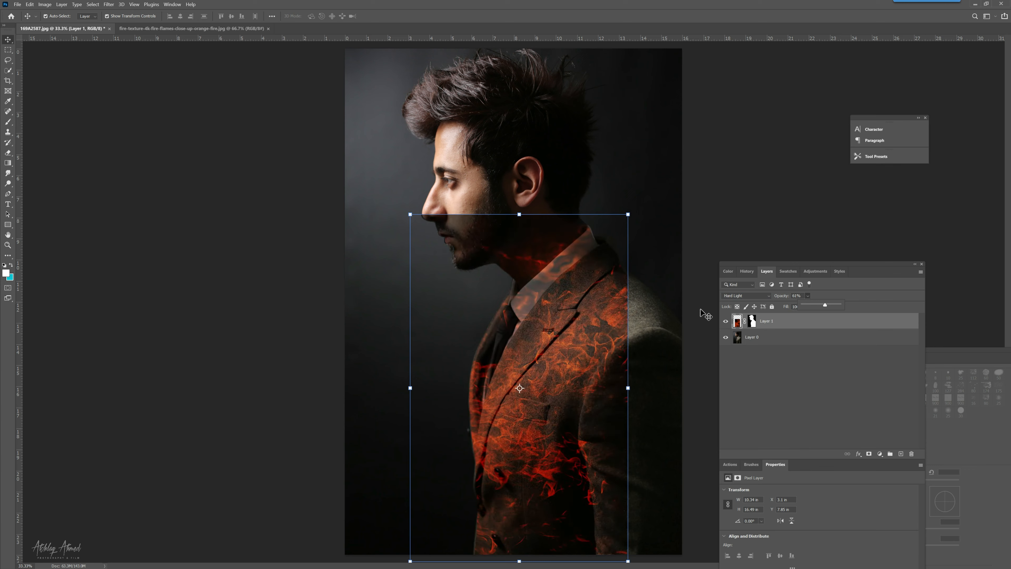
Preview other blend modes such as Darker Color on the fire layer and reapply Hard Light.
{"action": "left_click", "coordinate": [751, 296]}
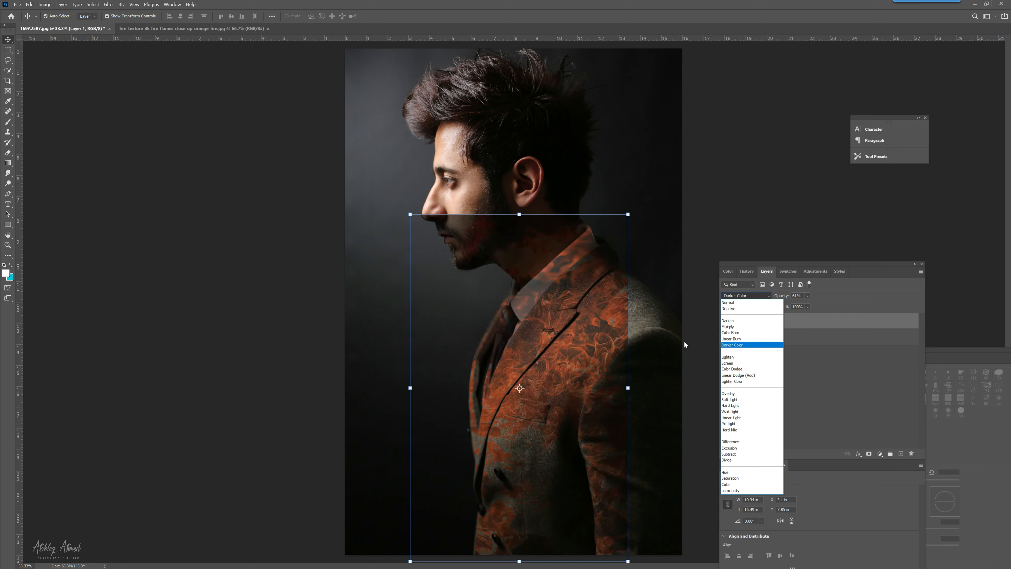
{"action": "key", "text": "h"}
{"action": "key", "text": "Return"}
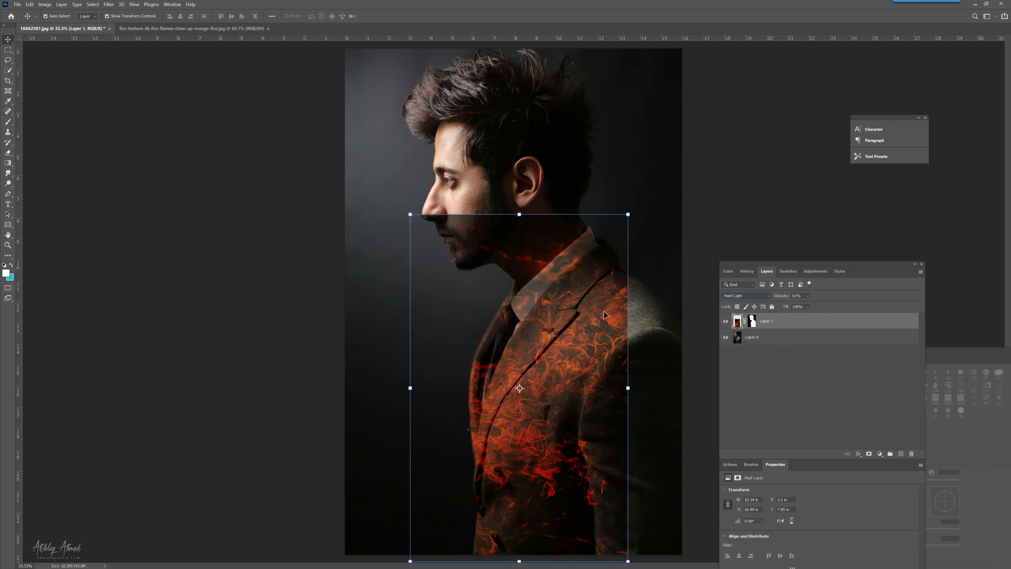
{"action": "left_click_drag", "start_coordinate": [606, 347], "coordinate": [582, 344]}
{"action": "left_click", "coordinate": [290, 321], "text": "ctrl"}
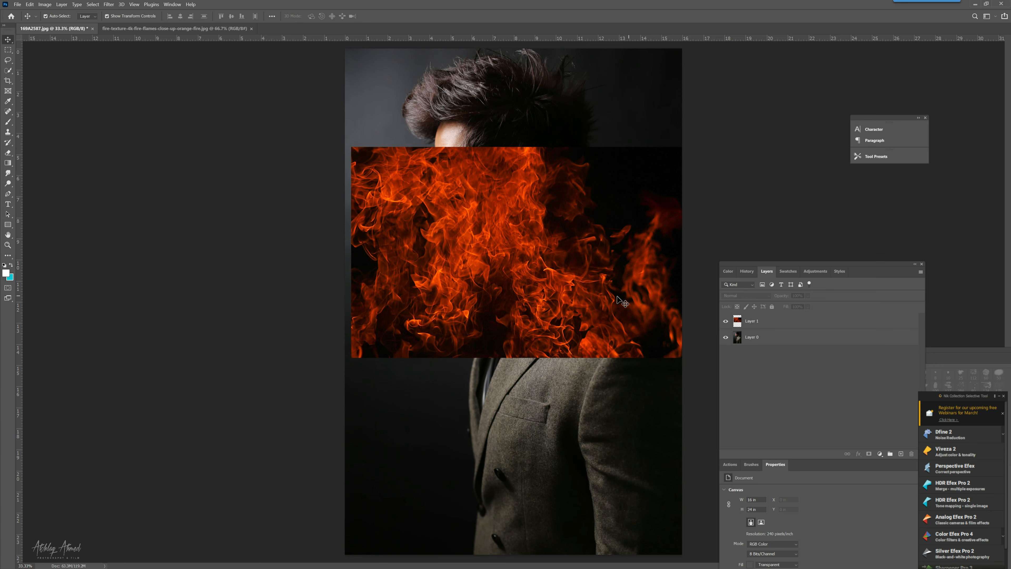
Move the unmasked fire texture up over the man's head and mask it with the saved "model" selection.
{"action": "left_click_drag", "start_coordinate": [550, 285], "coordinate": [536, 181]}
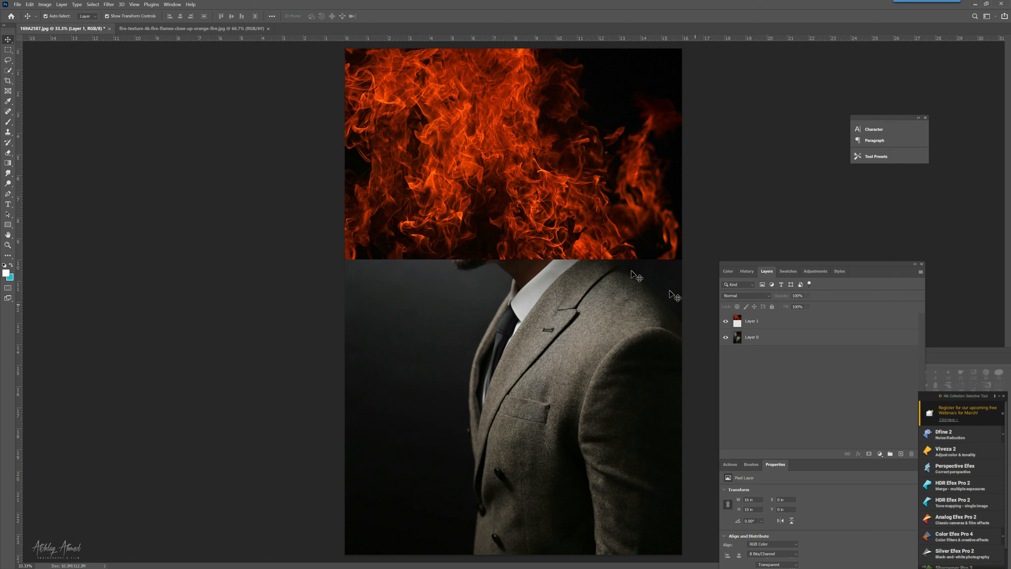
{"action": "left_click_drag", "start_coordinate": [560, 228], "coordinate": [561, 243]}
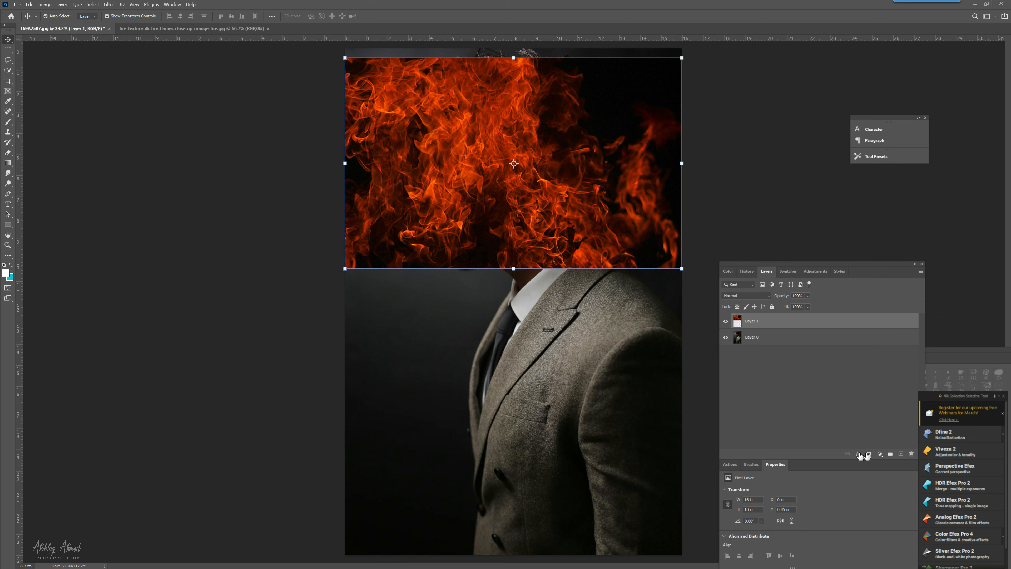
{"action": "left_click", "coordinate": [92, 5]}
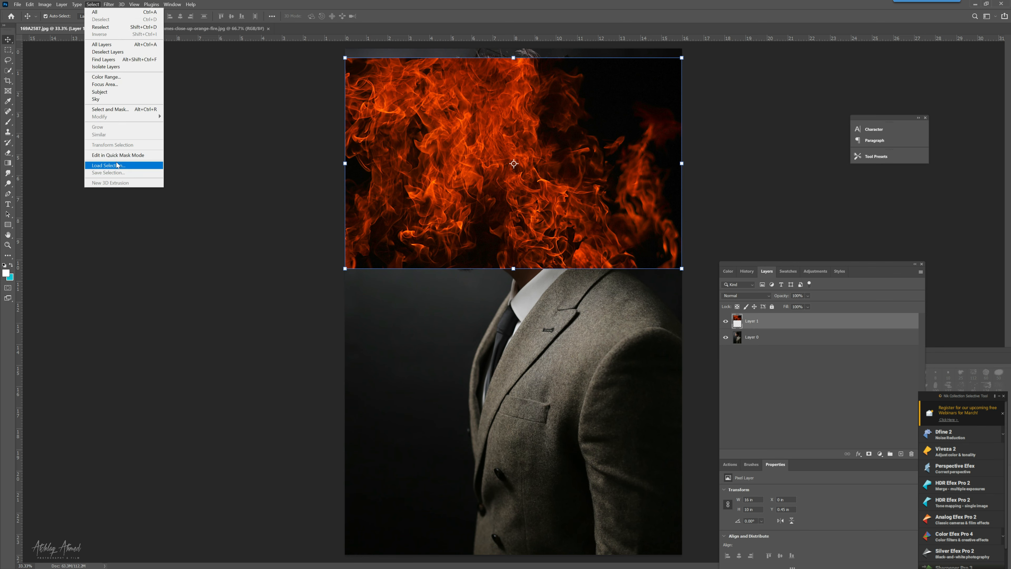
{"action": "left_click", "coordinate": [109, 165]}
{"action": "left_click", "coordinate": [297, 183]}
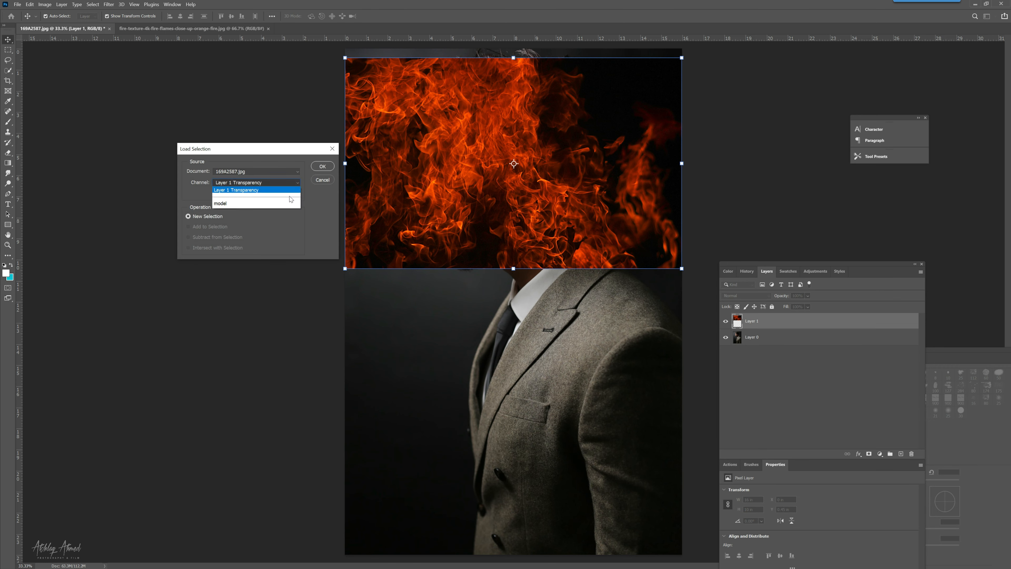
{"action": "left_click", "coordinate": [289, 202]}
{"action": "left_click", "coordinate": [323, 166]}
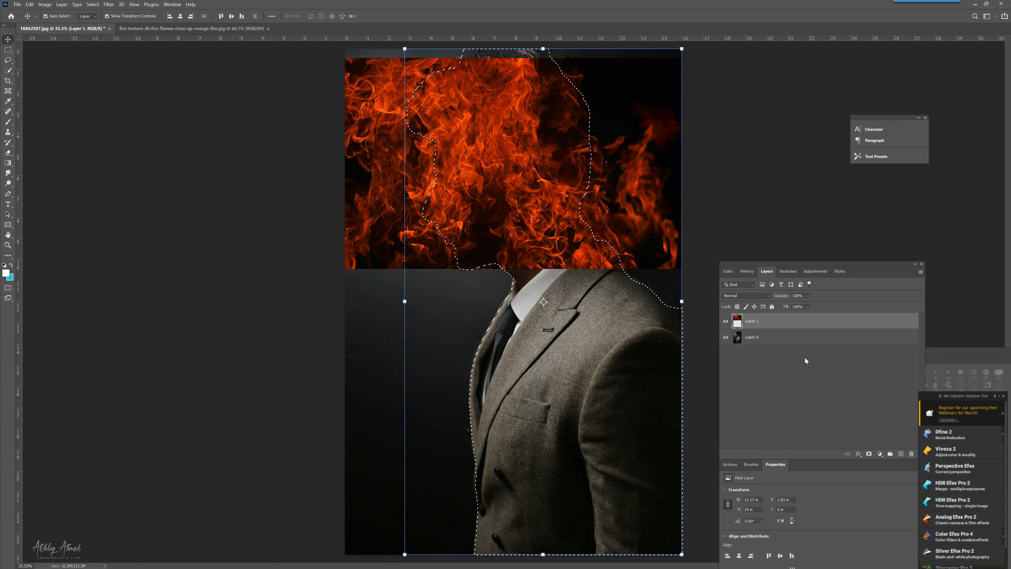
{"action": "left_click", "coordinate": [869, 455]}
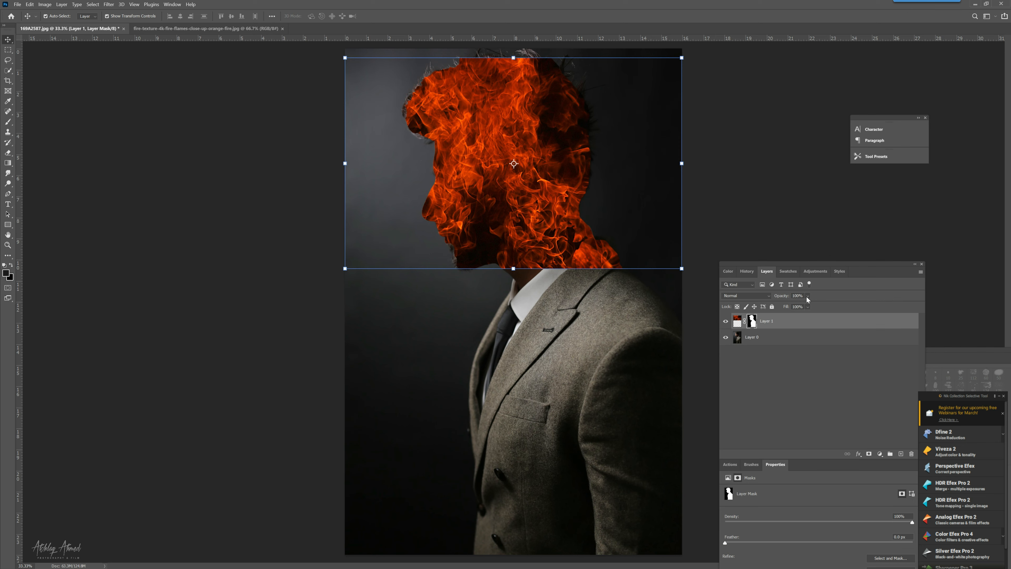
Lower the masked fire layer's opacity to 42% and reselect the layer.
{"action": "left_click", "coordinate": [807, 306]}
{"action": "left_click_drag", "start_coordinate": [805, 304], "coordinate": [799, 304]}
{"action": "left_click", "coordinate": [709, 274]}
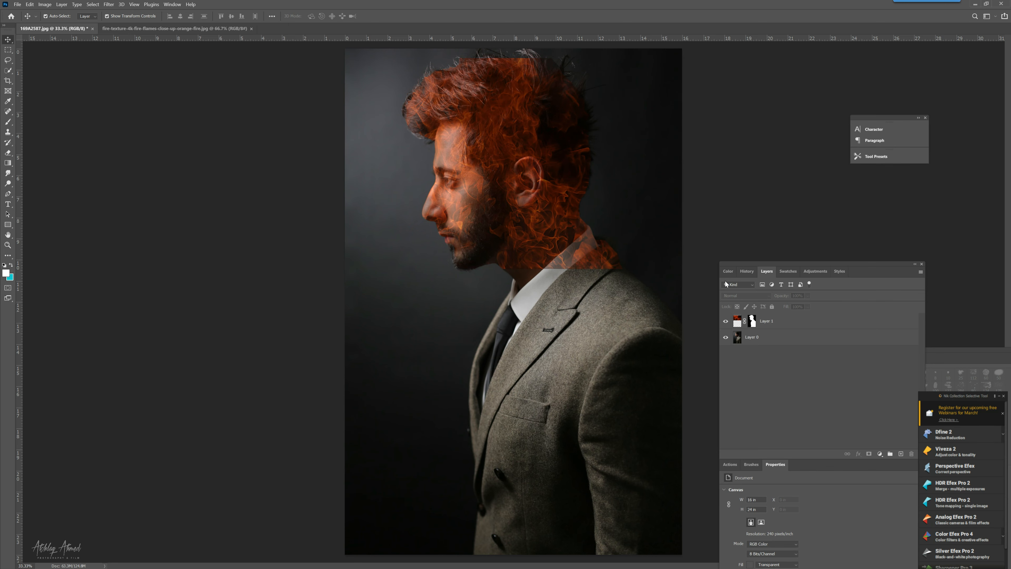
{"action": "left_click", "coordinate": [535, 244]}
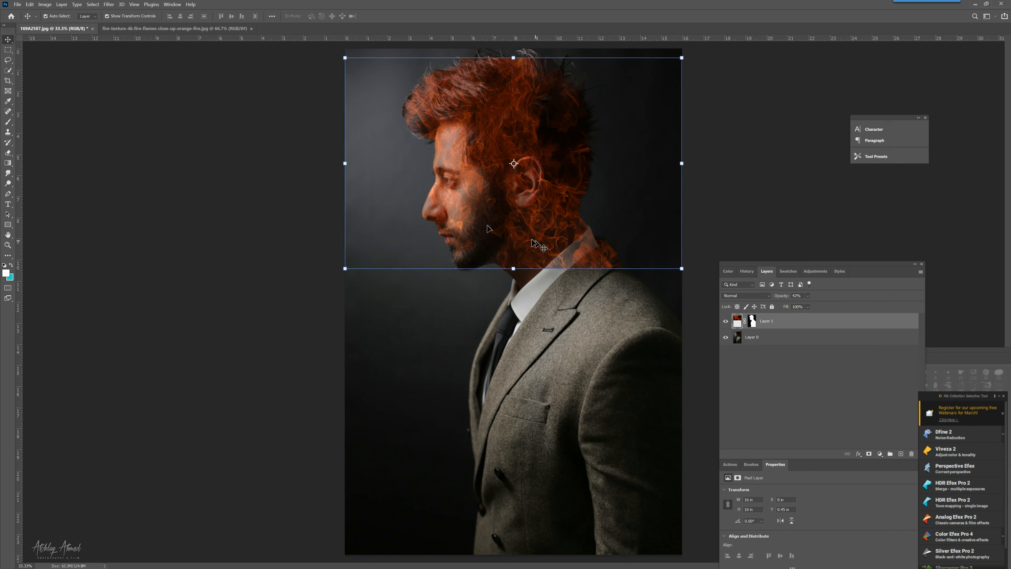
Try to move and resize the fire layer over the man's head.
{"action": "left_click_drag", "start_coordinate": [503, 198], "coordinate": [507, 198]}
{"action": "key", "text": "ctrl+z"}
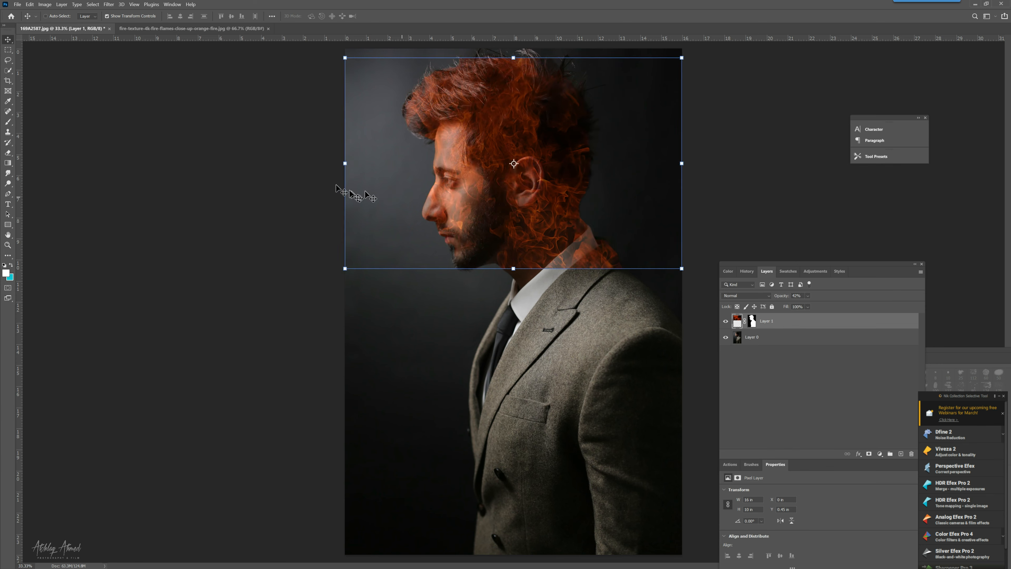
{"action": "left_click_drag", "start_coordinate": [345, 164], "coordinate": [361, 164]}
{"action": "left_click_drag", "start_coordinate": [536, 178], "coordinate": [516, 381]}
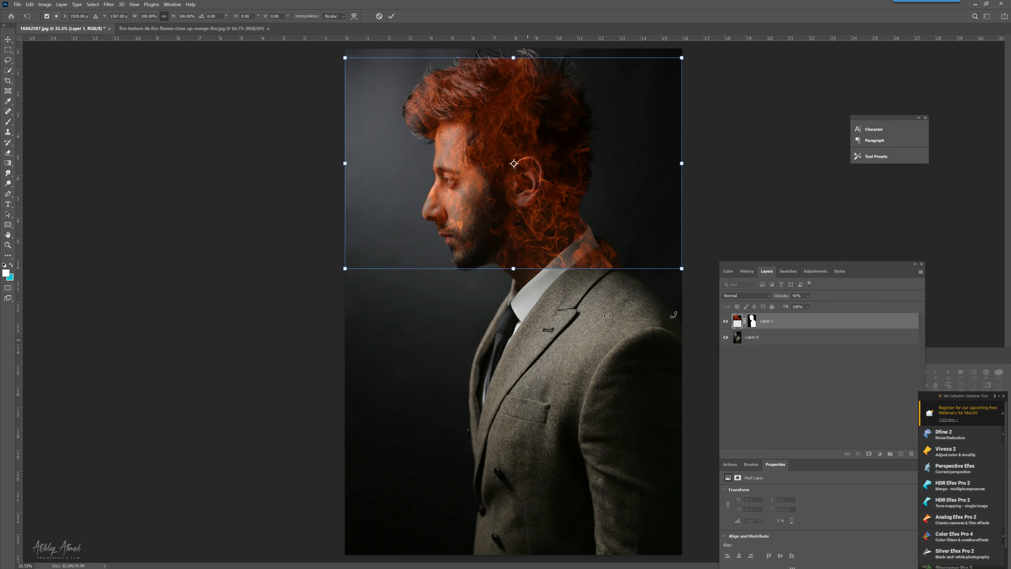
{"action": "key", "text": "Return"}
Move the fire texture down over the face and collar while keeping its mask in place on the man.
{"action": "left_click_drag", "start_coordinate": [553, 215], "coordinate": [513, 253]}
{"action": "mouse_move", "coordinate": [585, 275]}
{"action": "left_mouse_down"}
{"action": "mouse_move", "coordinate": [587, 291]}
{"action": "mouse_move", "coordinate": [585, 255]}
{"action": "left_mouse_up"}
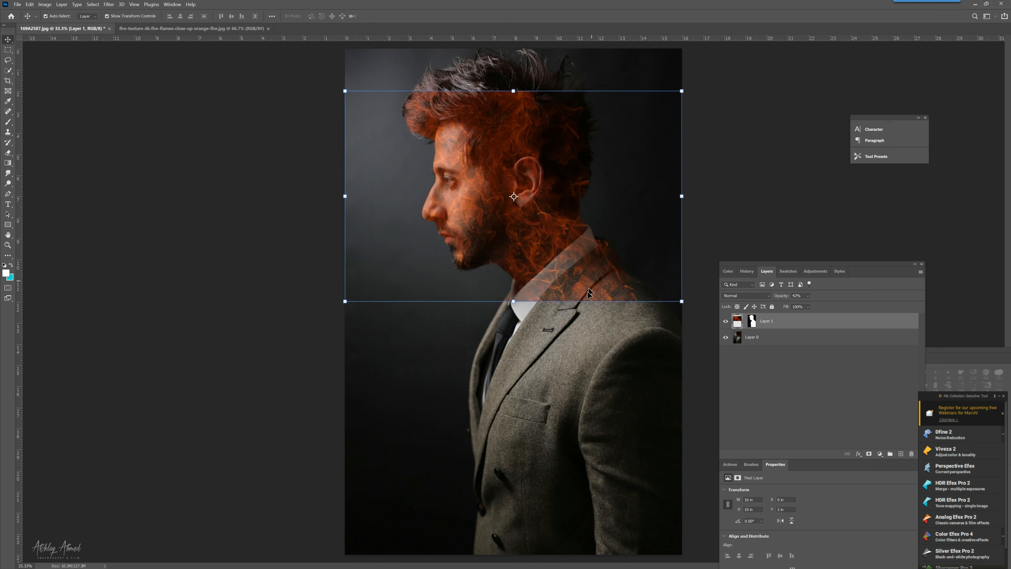
Scale the fire texture down proportionally toward the back of the head to about 9.95 by 6.23 in and apply the transform.
{"action": "key", "text": "ctrl+t"}
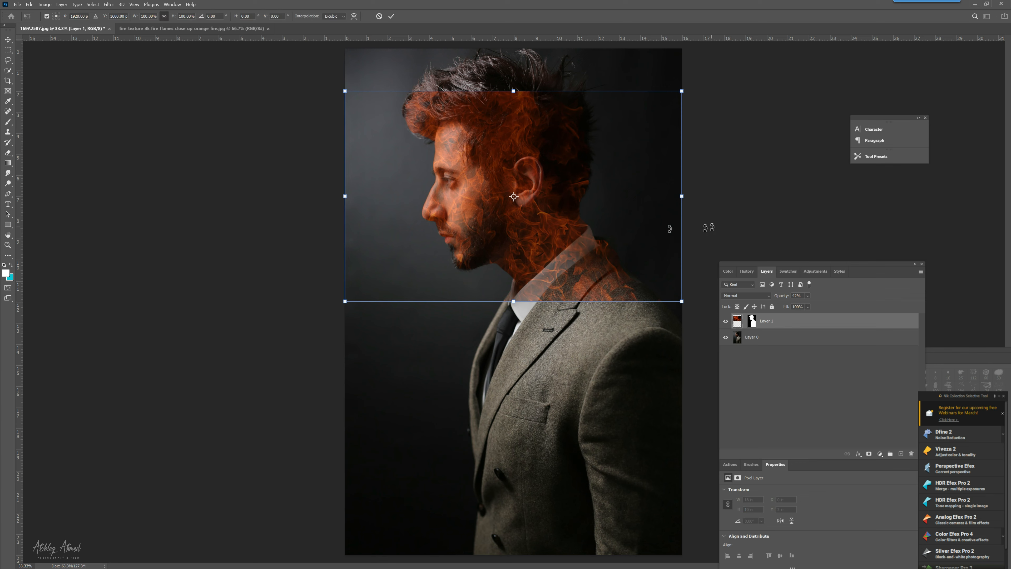
{"action": "left_click_drag", "start_coordinate": [345, 197], "coordinate": [438, 197]}
{"action": "key", "text": "ctrl+z"}
{"action": "key", "text": "ctrl+shift+z"}
{"action": "key", "text": "Return"}
{"action": "left_click_drag", "start_coordinate": [442, 194], "coordinate": [472, 196]}
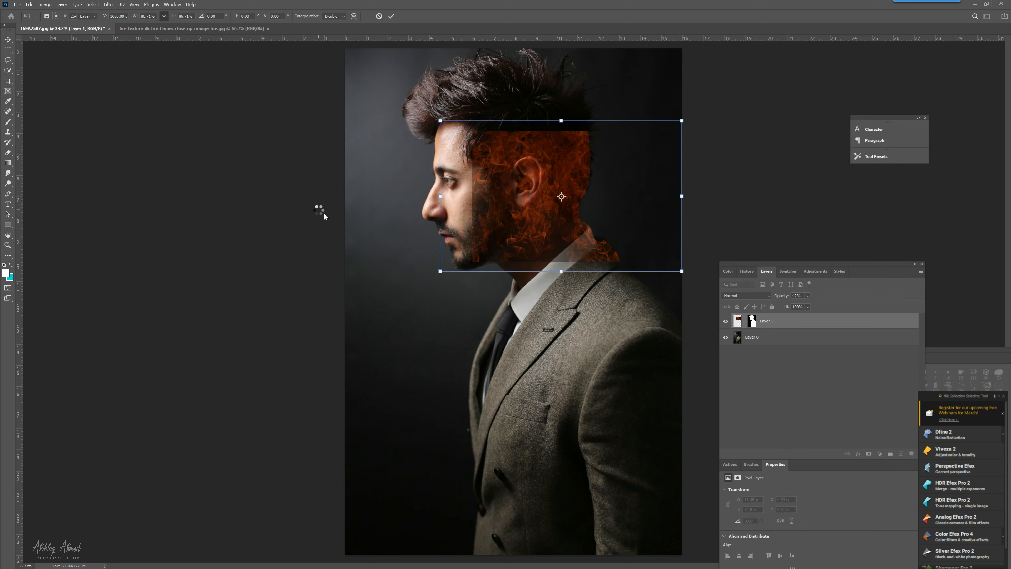
{"action": "key", "text": "Return"}
{"action": "left_click", "coordinate": [748, 214]}
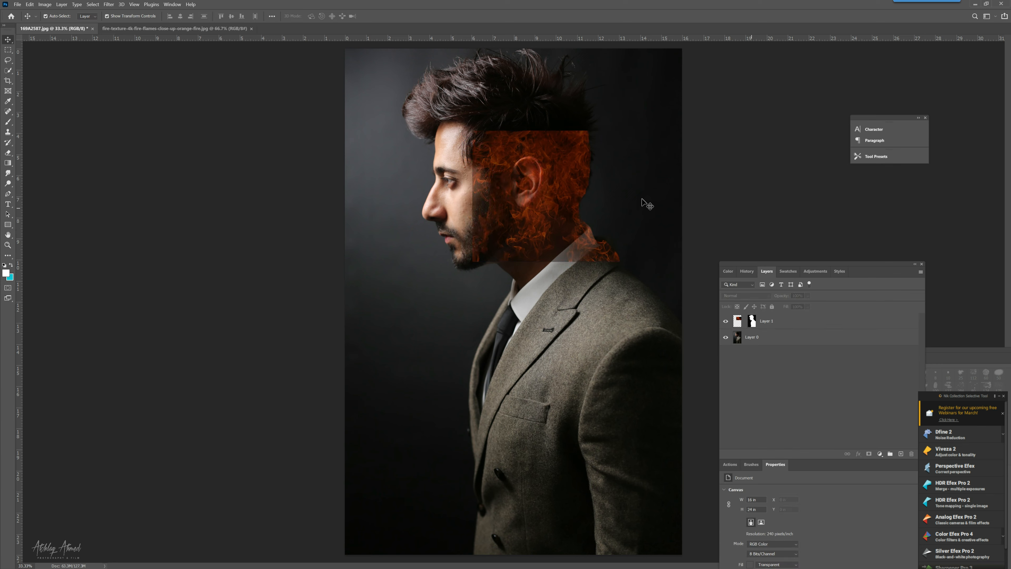
Rotate the fire texture by about -90.3 degrees over the back of the head and neck and apply the transform.
{"action": "left_click", "coordinate": [583, 202]}
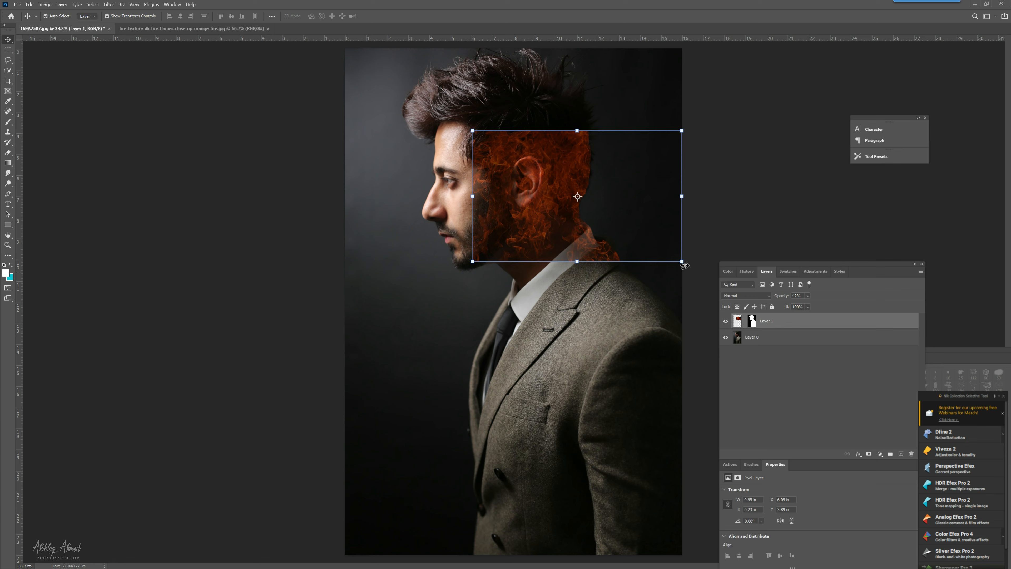
{"action": "left_click_drag", "start_coordinate": [683, 266], "coordinate": [627, 122]}
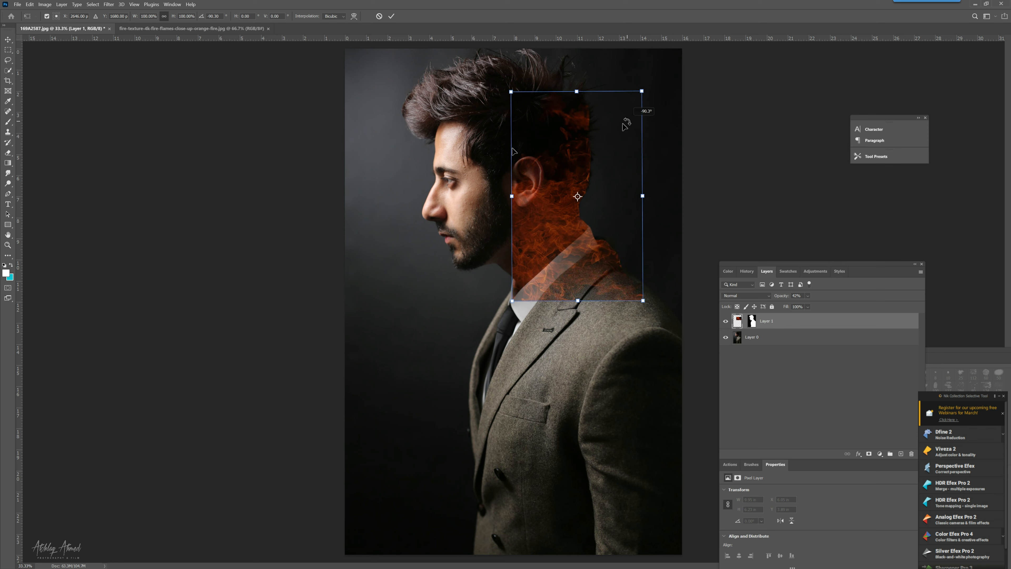
{"action": "key", "text": "Return"}
{"action": "left_click", "coordinate": [314, 280]}
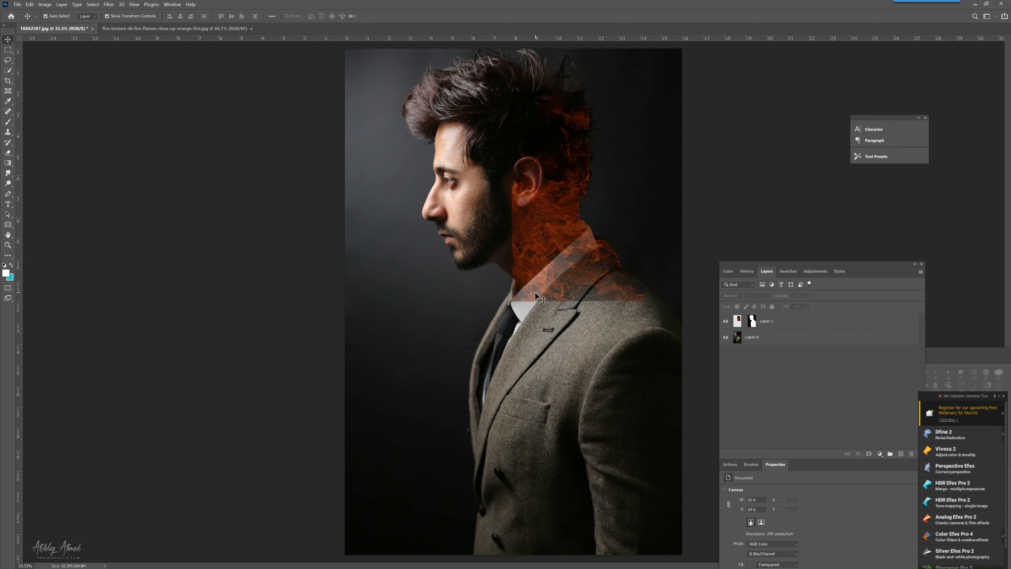
{"action": "left_click", "coordinate": [544, 292]}
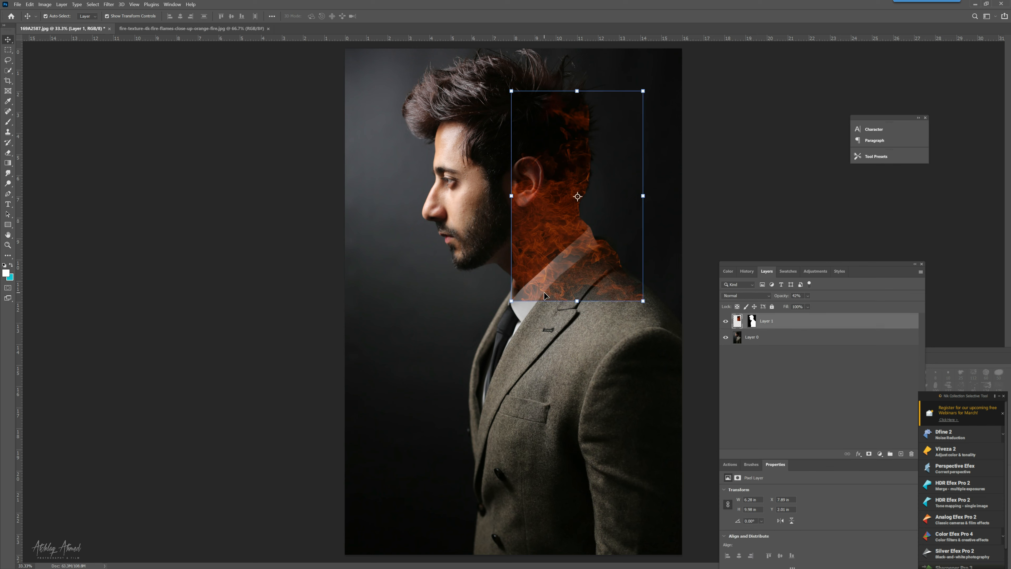
{"action": "left_click", "coordinate": [323, 225]}
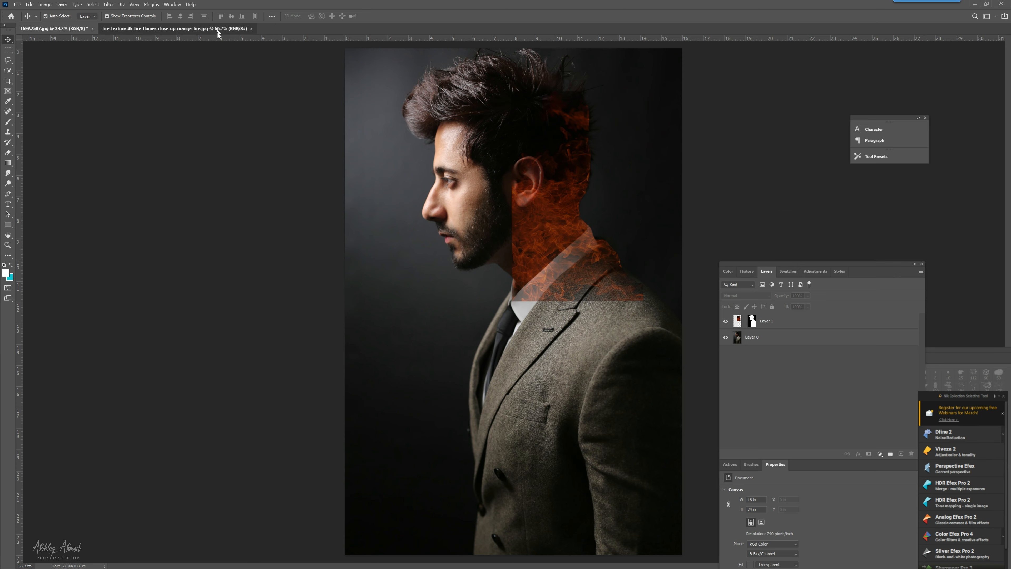
Copy the fire image from its own document into the portrait as a new layer over the man's torso.
{"action": "left_click", "coordinate": [217, 31]}
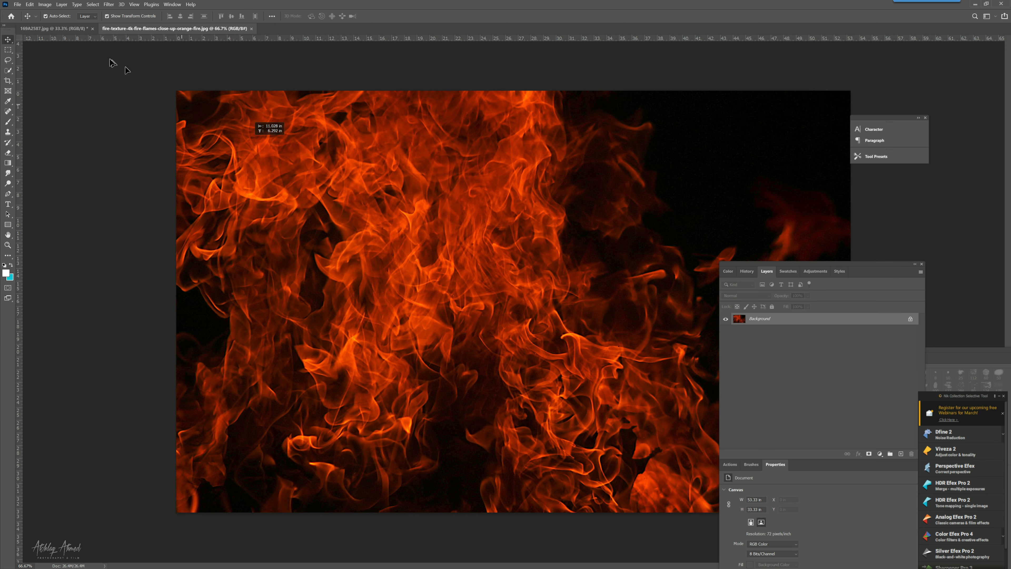
{"action": "left_click_drag", "start_coordinate": [79, 34], "coordinate": [500, 351]}
{"action": "left_click_drag", "start_coordinate": [551, 405], "coordinate": [579, 459]}
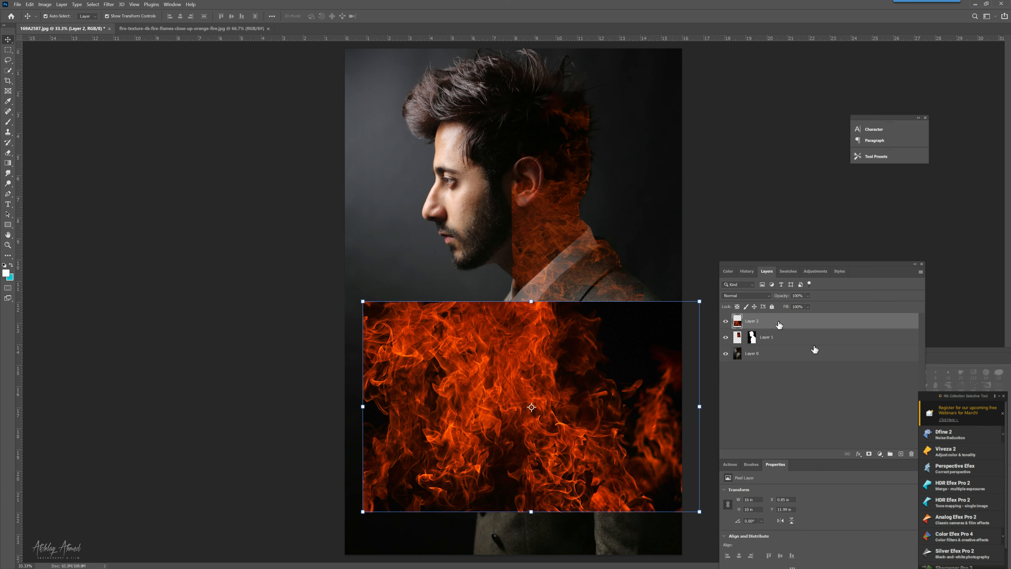
Set the new fire layer's blend mode to Lighten and move it up over the chest and shoulders.
{"action": "left_click", "coordinate": [754, 293]}
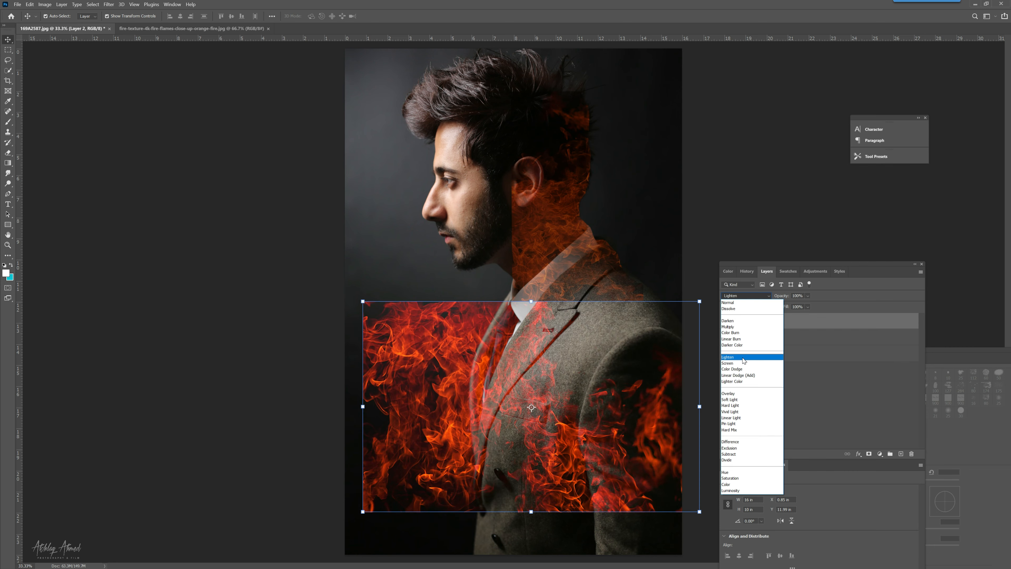
{"action": "left_click", "coordinate": [743, 358]}
{"action": "left_click_drag", "start_coordinate": [495, 399], "coordinate": [486, 399]}
{"action": "left_click_drag", "start_coordinate": [619, 408], "coordinate": [593, 328]}
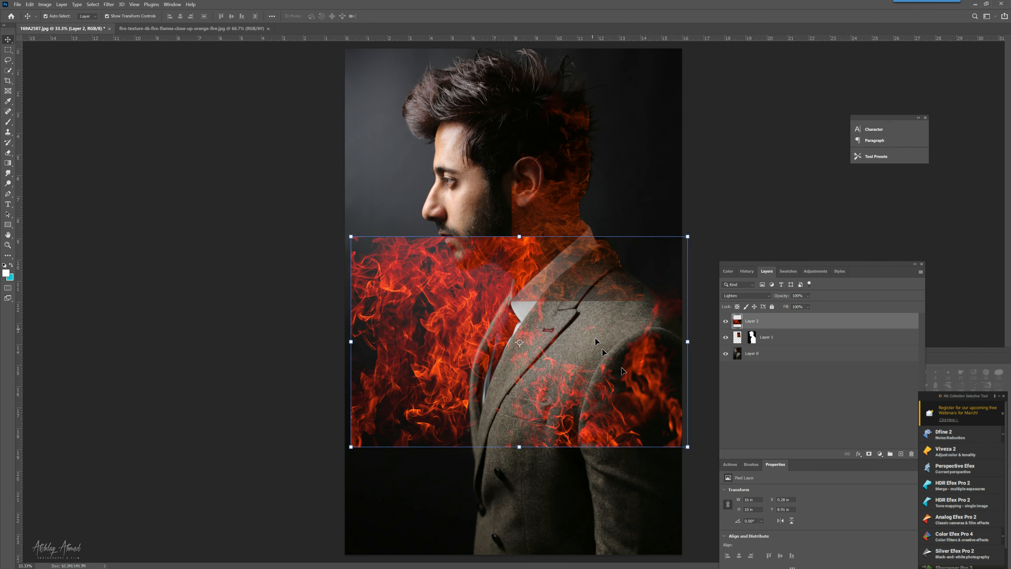
Load the saved "model" selection and use it to add a layer mask to the fire layer over the torso.
{"action": "left_click", "coordinate": [711, 314]}
{"action": "left_click", "coordinate": [444, 287]}
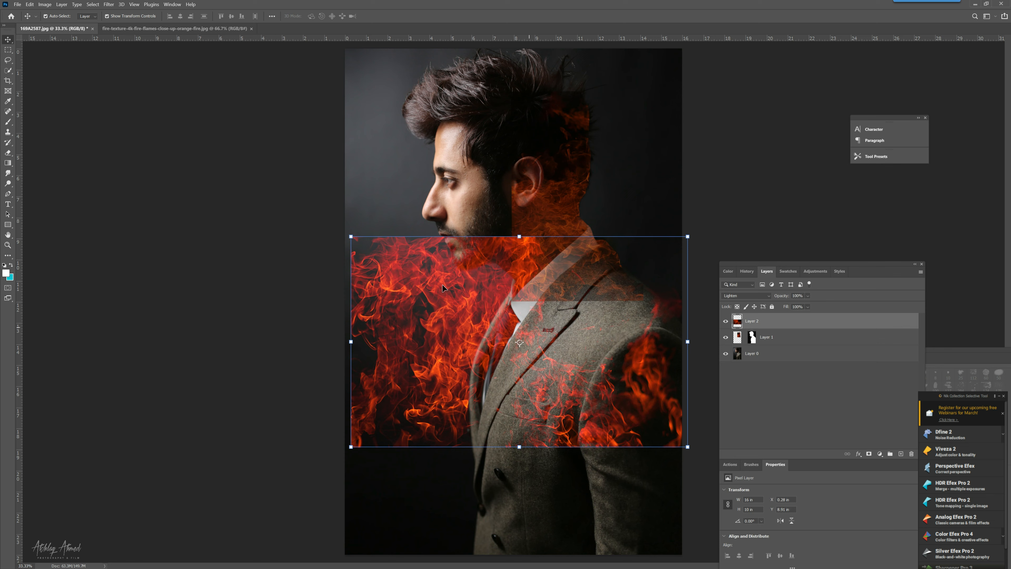
{"action": "left_click", "coordinate": [97, 7]}
{"action": "left_click", "coordinate": [97, 7]}
{"action": "left_click", "coordinate": [97, 7]}
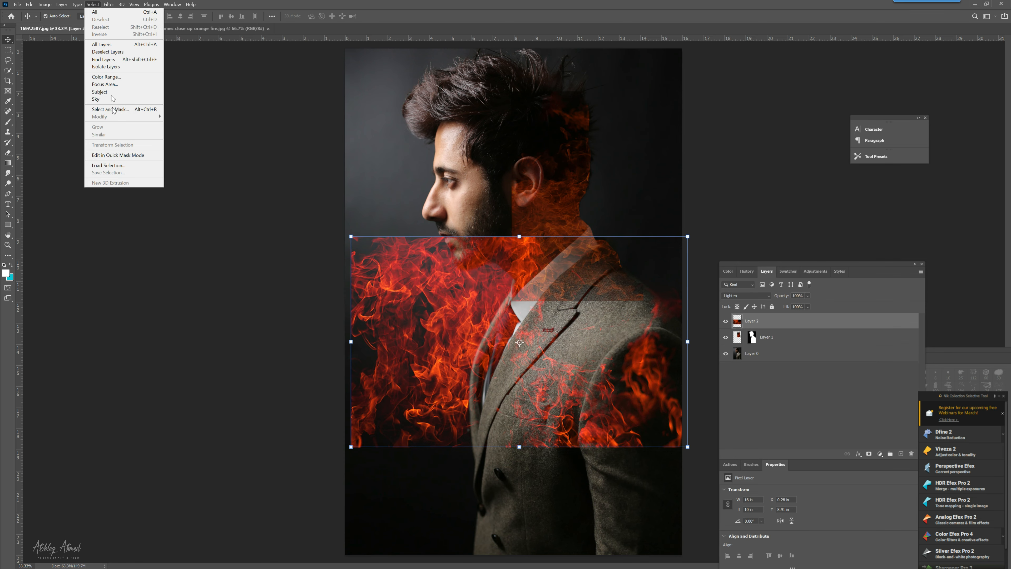
{"action": "left_click", "coordinate": [116, 166]}
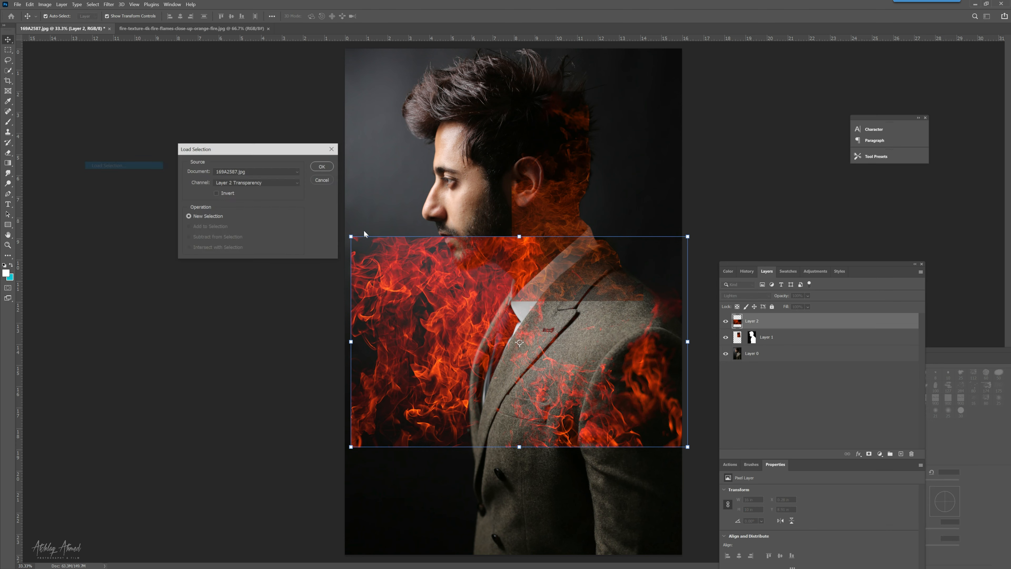
{"action": "left_click", "coordinate": [258, 181]}
{"action": "left_click", "coordinate": [248, 203]}
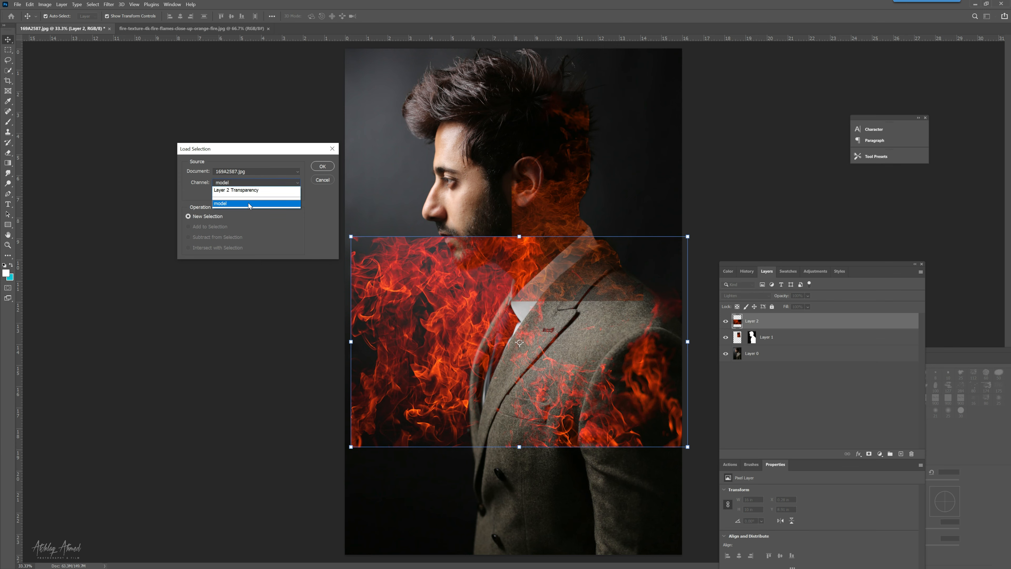
{"action": "left_click", "coordinate": [322, 166]}
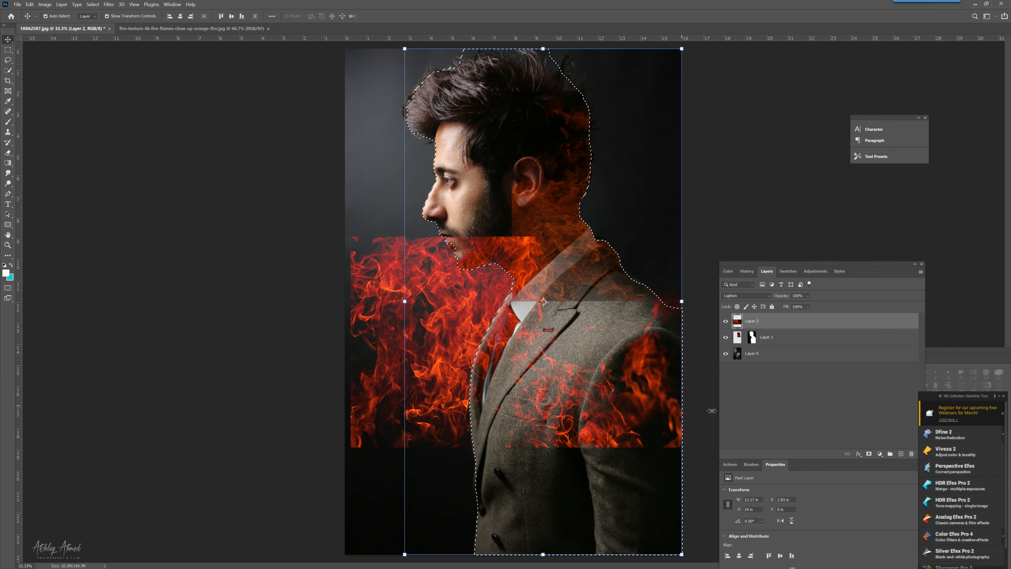
{"action": "left_click", "coordinate": [869, 455]}
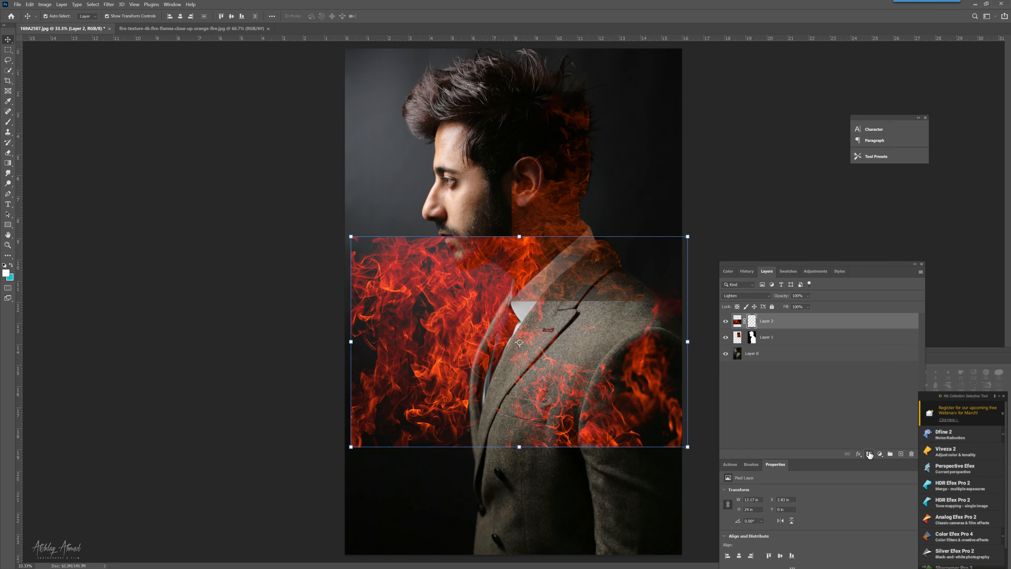
{"action": "left_click", "coordinate": [317, 376]}
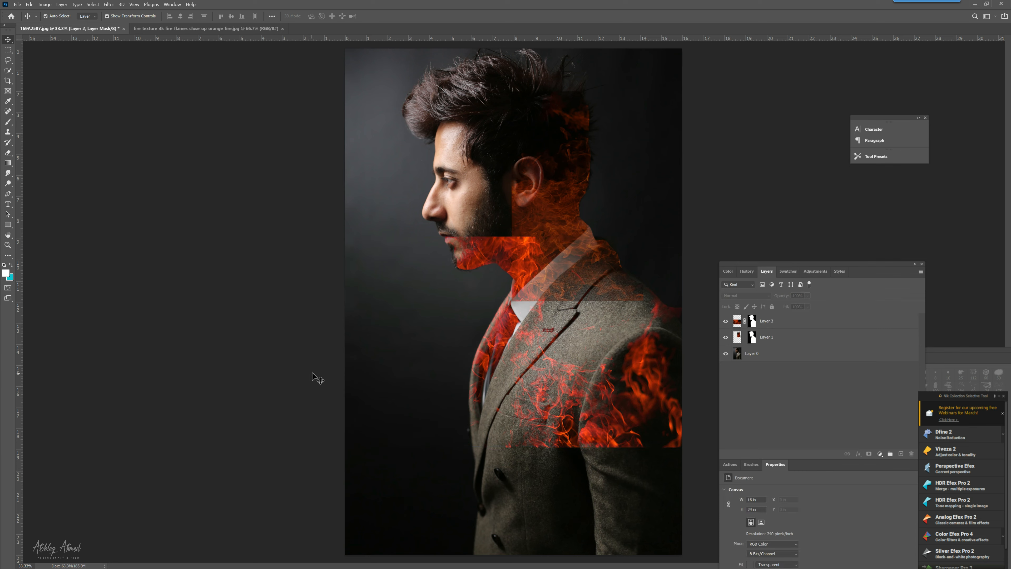
Move the masked torso fire layer down over the lower suit so it reaches the portrait's bottom edge.
{"action": "left_click", "coordinate": [536, 315]}
{"action": "left_click_drag", "start_coordinate": [535, 315], "coordinate": [554, 346]}
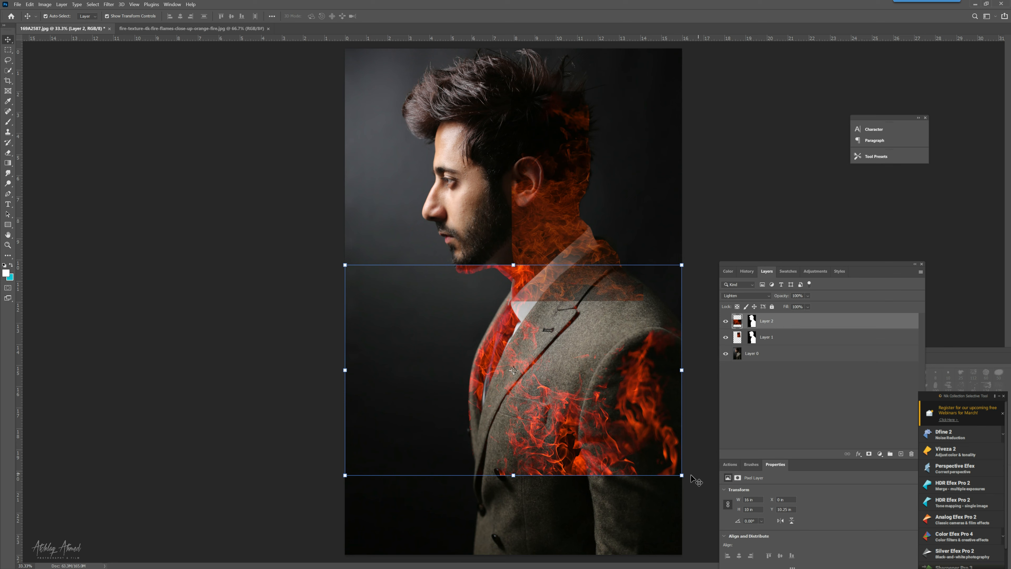
{"action": "left_click_drag", "start_coordinate": [616, 443], "coordinate": [648, 542]}
Enlarge the head fire layer proportionally to about 8.8 by 14 in, covering the head, neck and shoulder, and apply it.
{"action": "left_click", "coordinate": [601, 279]}
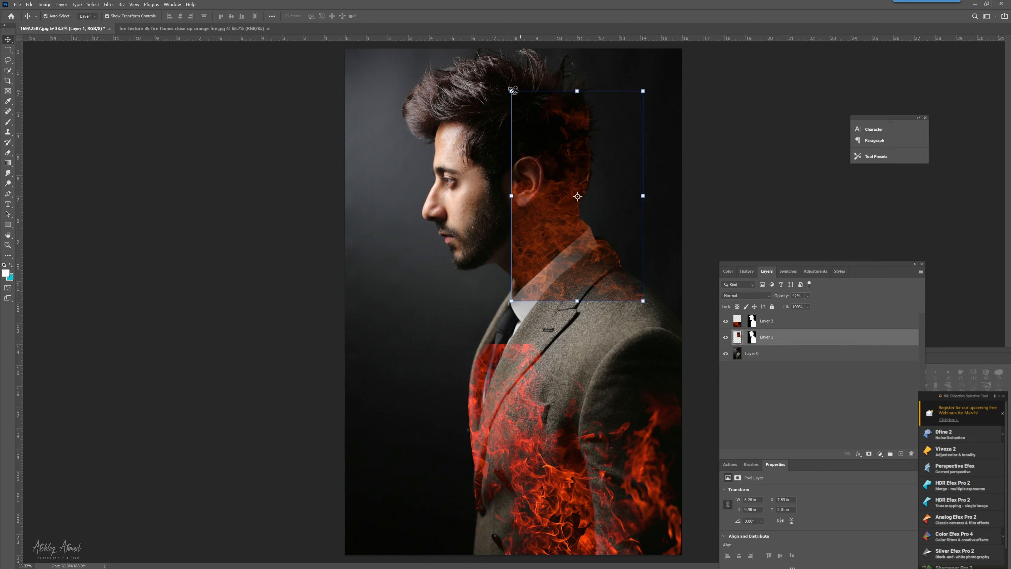
{"action": "left_click_drag", "start_coordinate": [511, 90], "coordinate": [492, 38]}
{"action": "left_click_drag", "start_coordinate": [643, 303], "coordinate": [674, 379]}
{"action": "left_click_drag", "start_coordinate": [588, 370], "coordinate": [589, 346]}
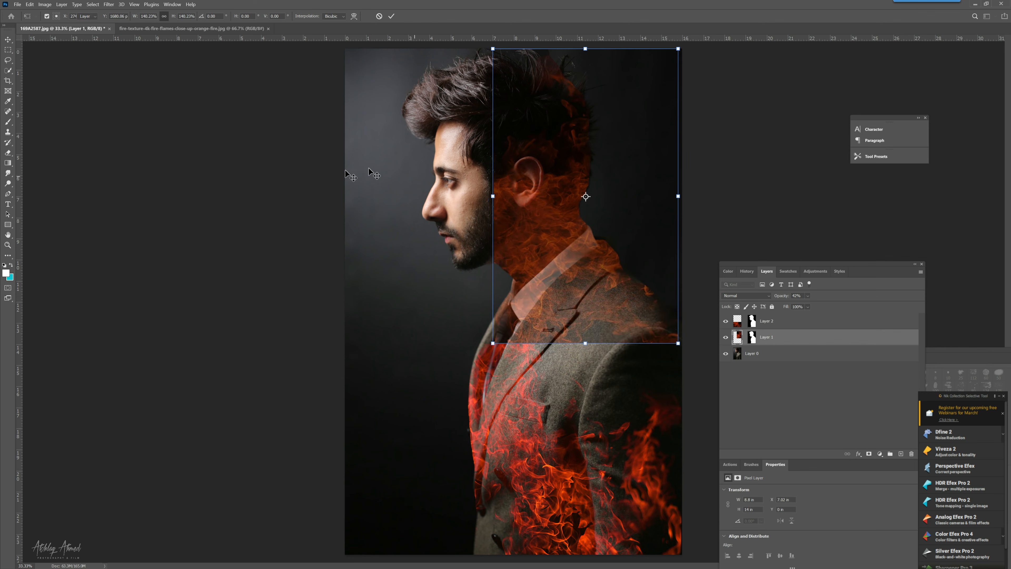
{"action": "key", "text": "Return"}
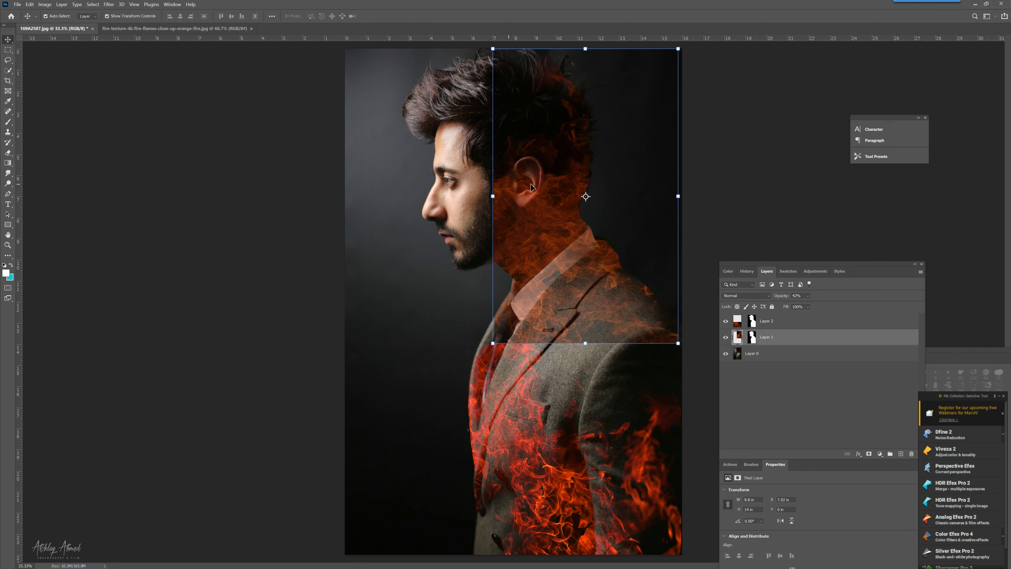
Fine-tune the head fire layer's scale to about 8.9 by 14.1 in so it meets the lower fire layer.
{"action": "left_click_drag", "start_coordinate": [682, 194], "coordinate": [683, 195]}
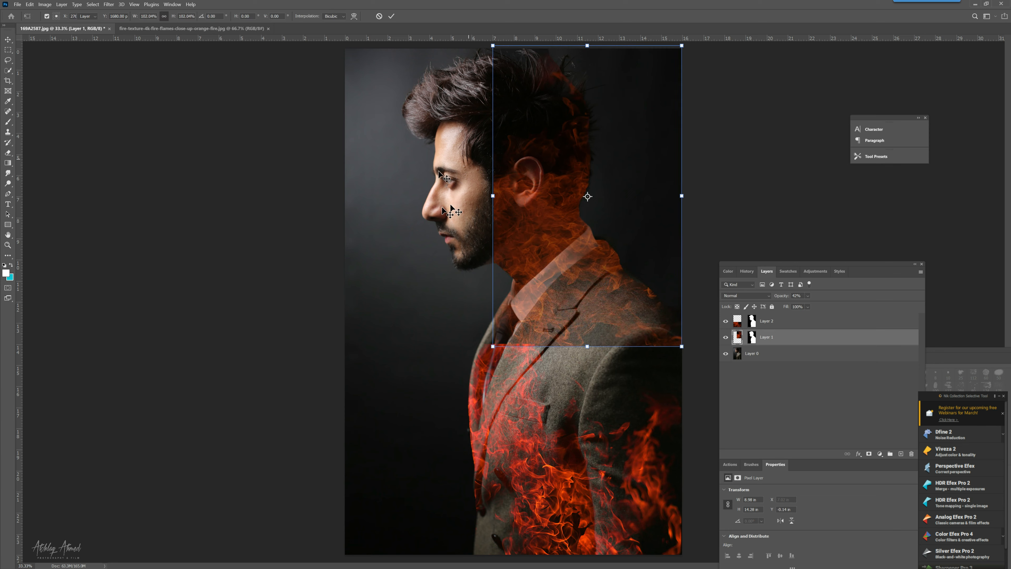
{"action": "key", "text": "Return"}
{"action": "left_click", "coordinate": [463, 383]}
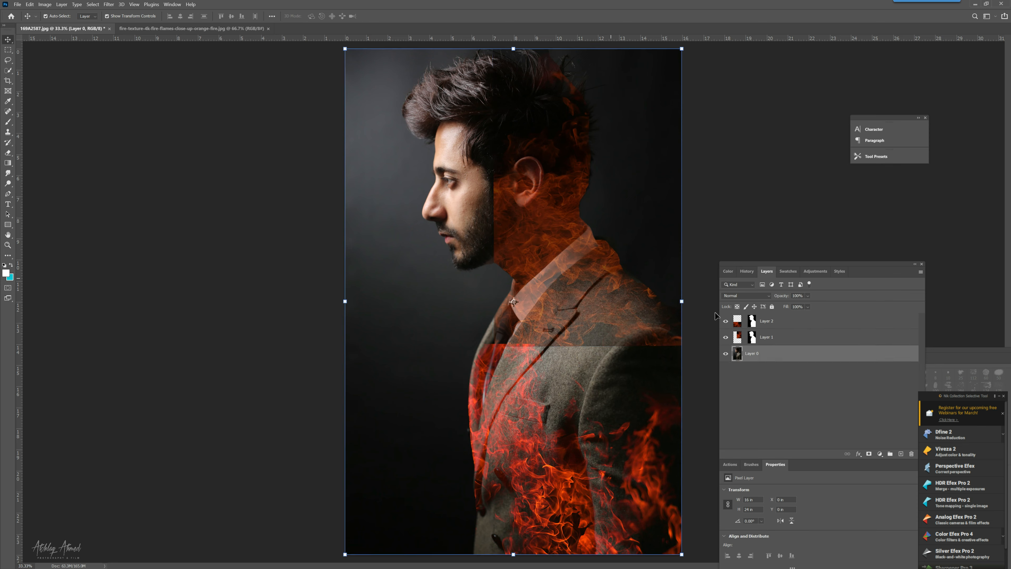
{"action": "left_click", "coordinate": [643, 335]}
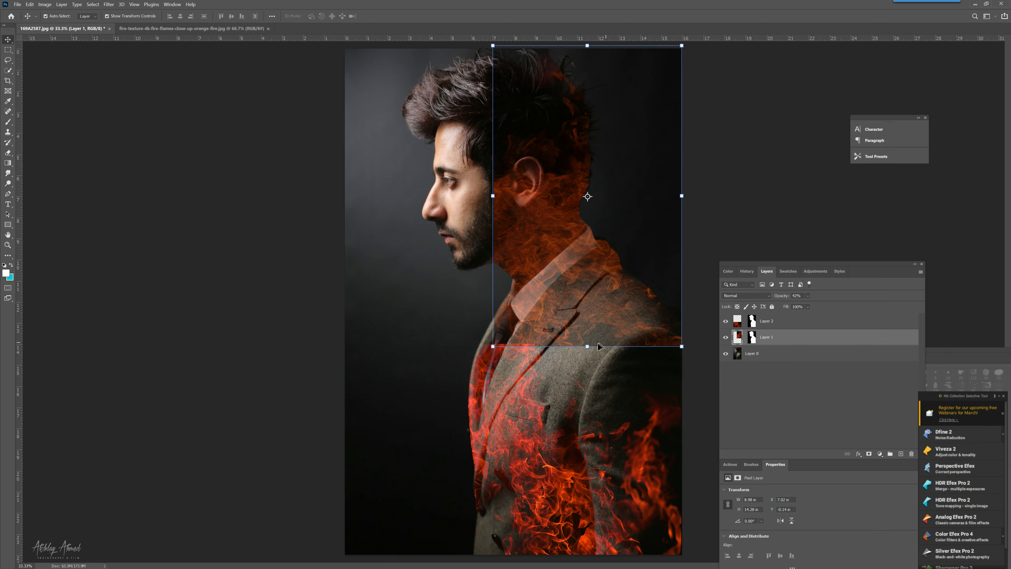
{"action": "left_click_drag", "start_coordinate": [587, 346], "coordinate": [587, 342]}
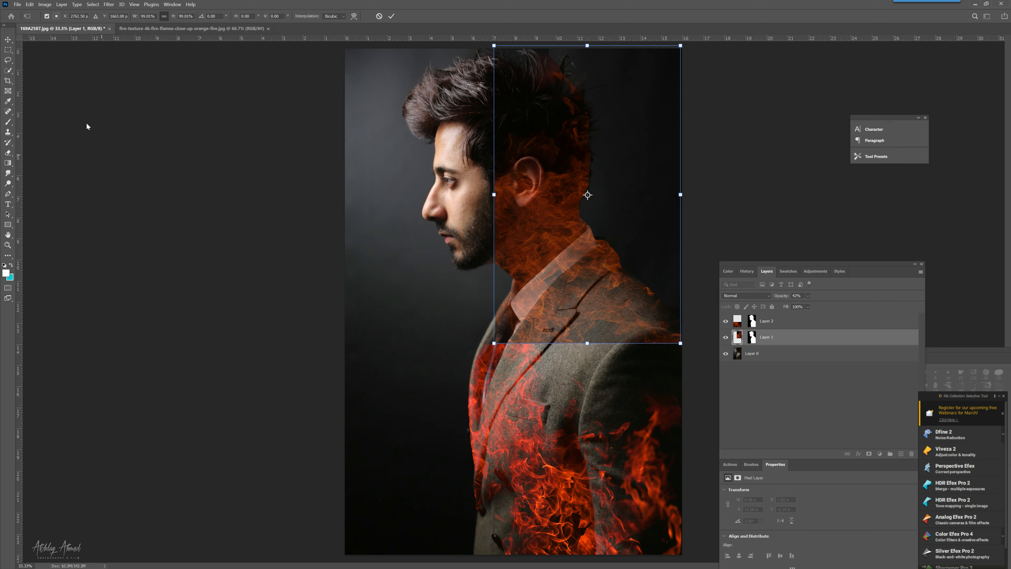
{"action": "key", "text": "Return"}
Lower the opacity of the fire layer over the suit to about 58%.
{"action": "left_click", "coordinate": [516, 430]}
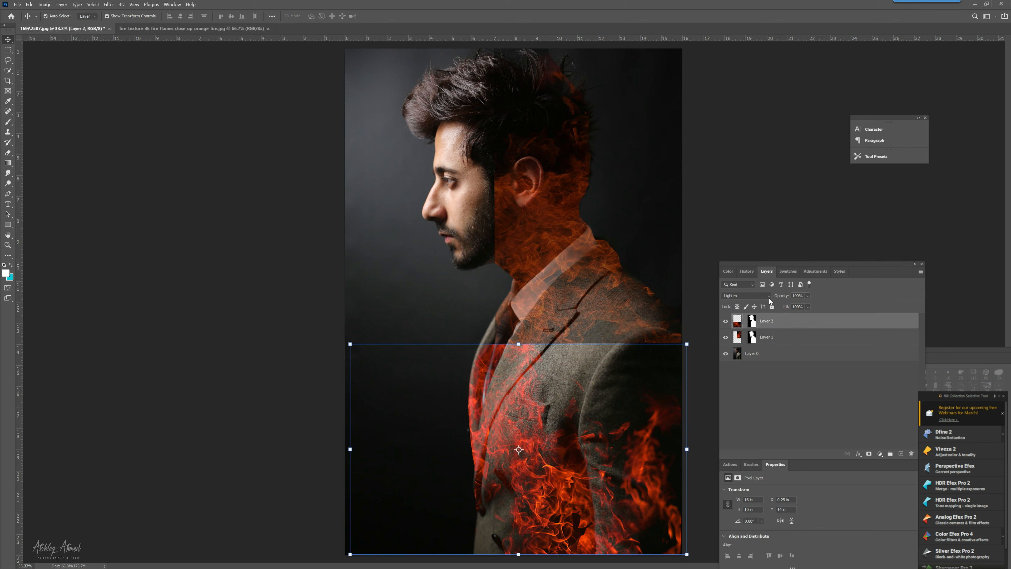
{"action": "left_click", "coordinate": [806, 296]}
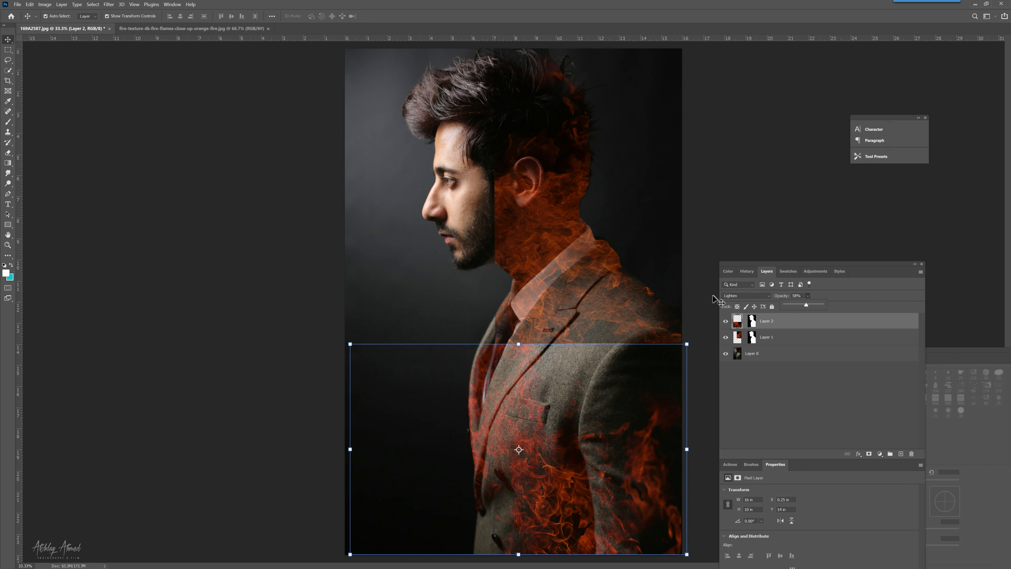
{"action": "left_click", "coordinate": [704, 296]}
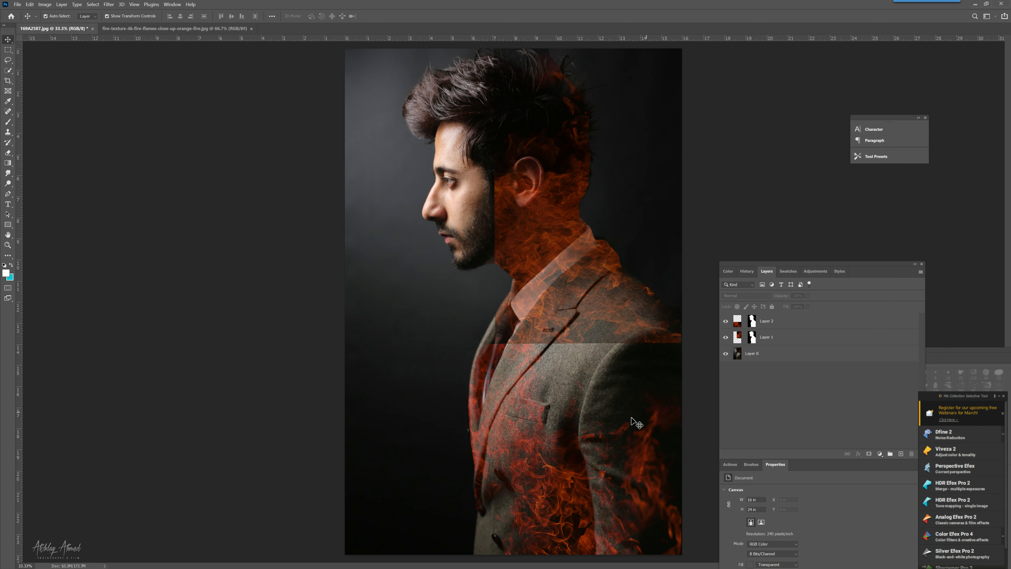
Set the blend mode of the fire layer over the head and neck to Lighten.
{"action": "left_click", "coordinate": [562, 488]}
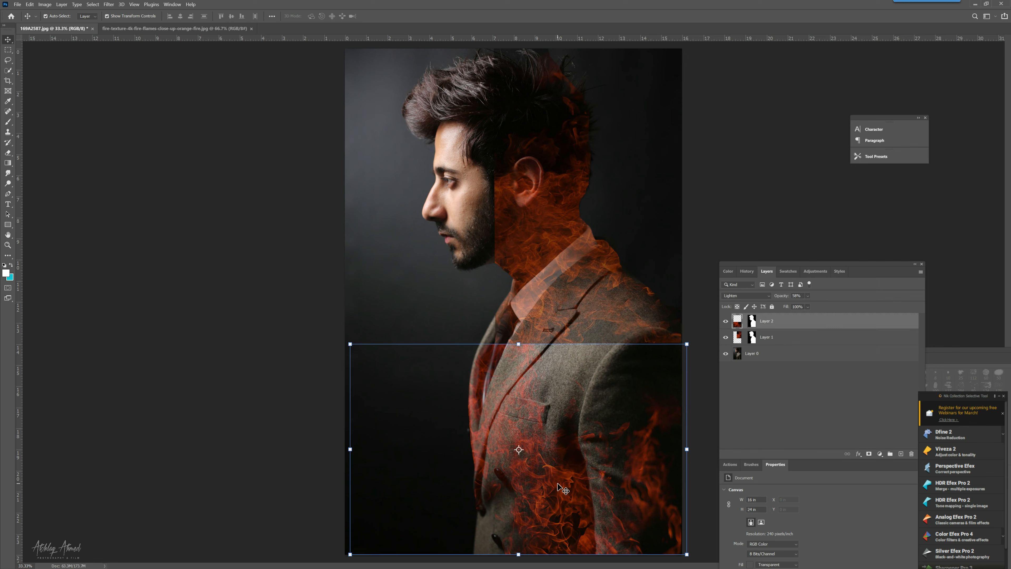
{"action": "left_click", "coordinate": [602, 324]}
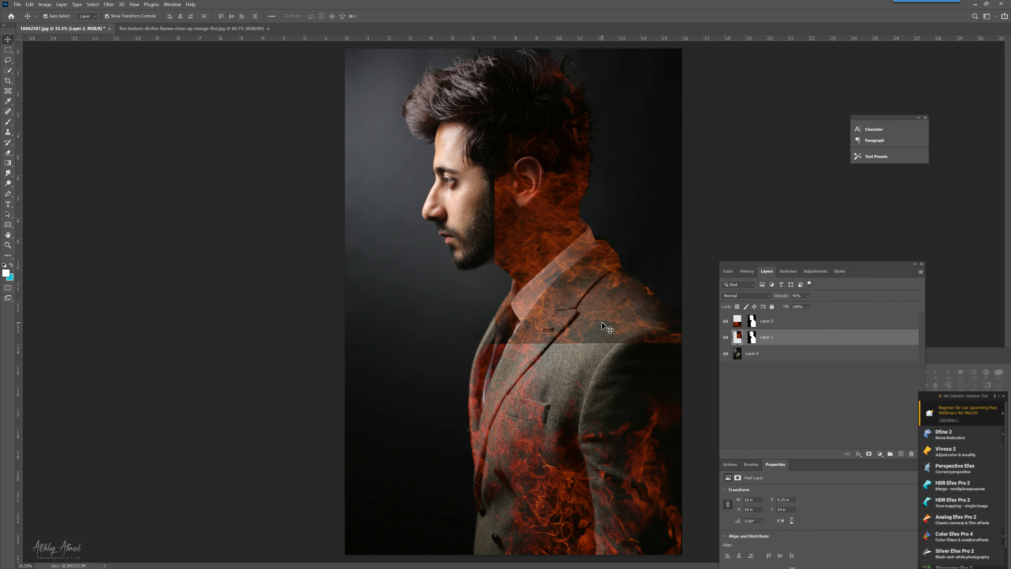
{"action": "left_click", "coordinate": [760, 299]}
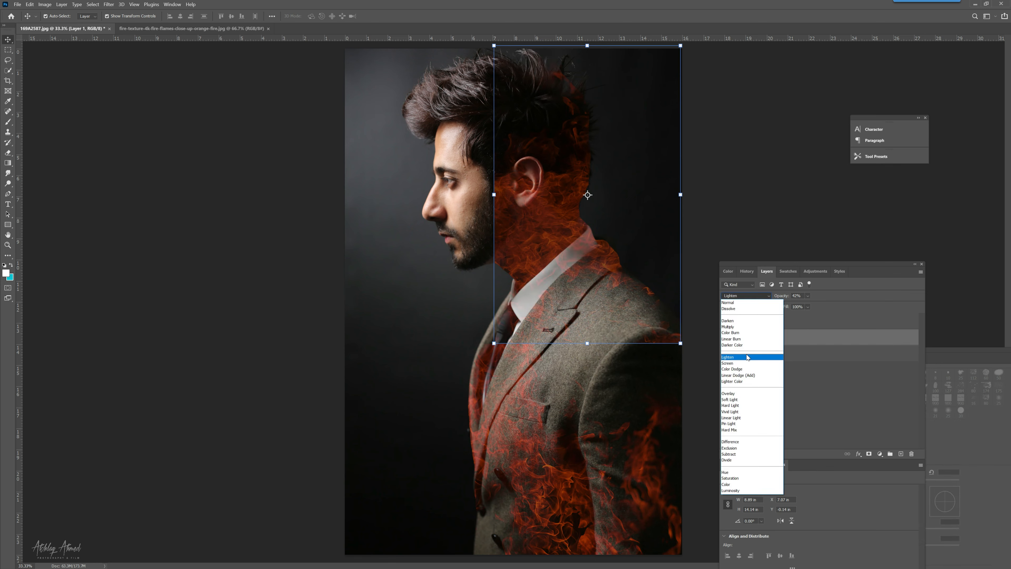
{"action": "left_click", "coordinate": [746, 357]}
{"action": "left_click", "coordinate": [339, 380]}
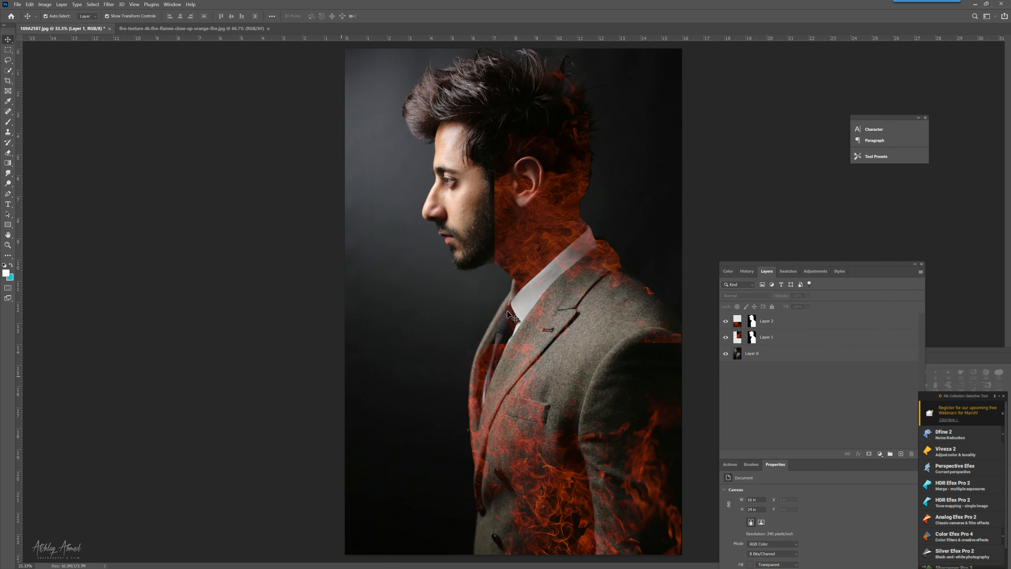
Scale the head fire layer up to about 106.6%, extending it toward the cheek, and apply the transform.
{"action": "left_click", "coordinate": [580, 279]}
{"action": "left_click", "coordinate": [488, 198]}
{"action": "left_click_drag", "start_coordinate": [487, 198], "coordinate": [481, 199]}
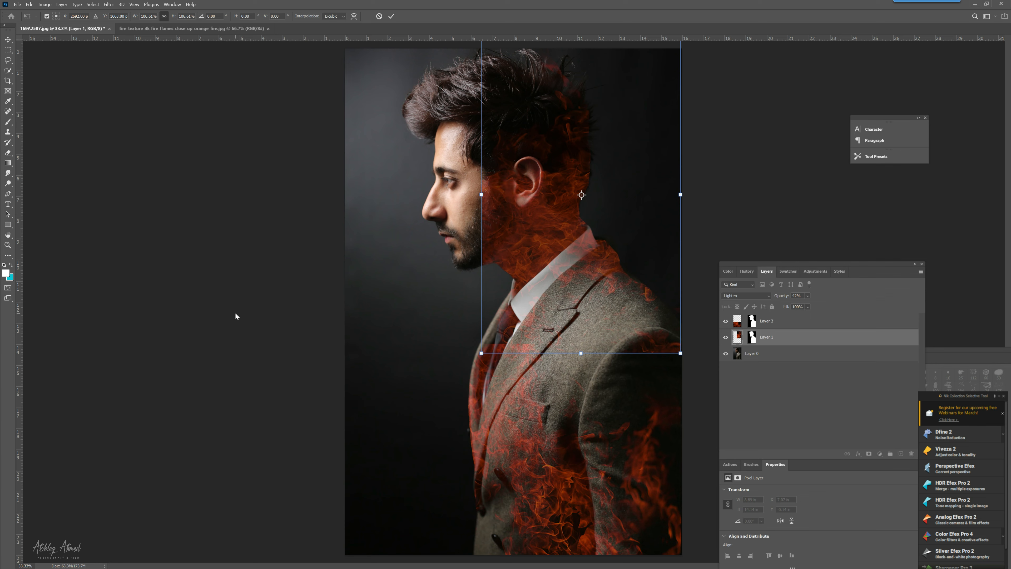
{"action": "left_click", "coordinate": [704, 274]}
{"action": "left_click", "coordinate": [704, 273]}
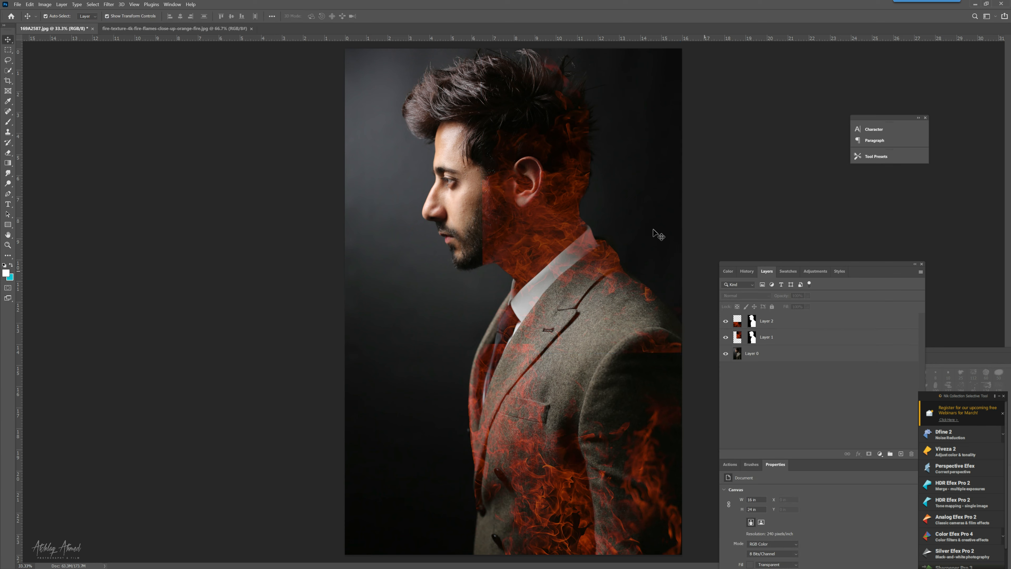
{"action": "left_click", "coordinate": [493, 116]}
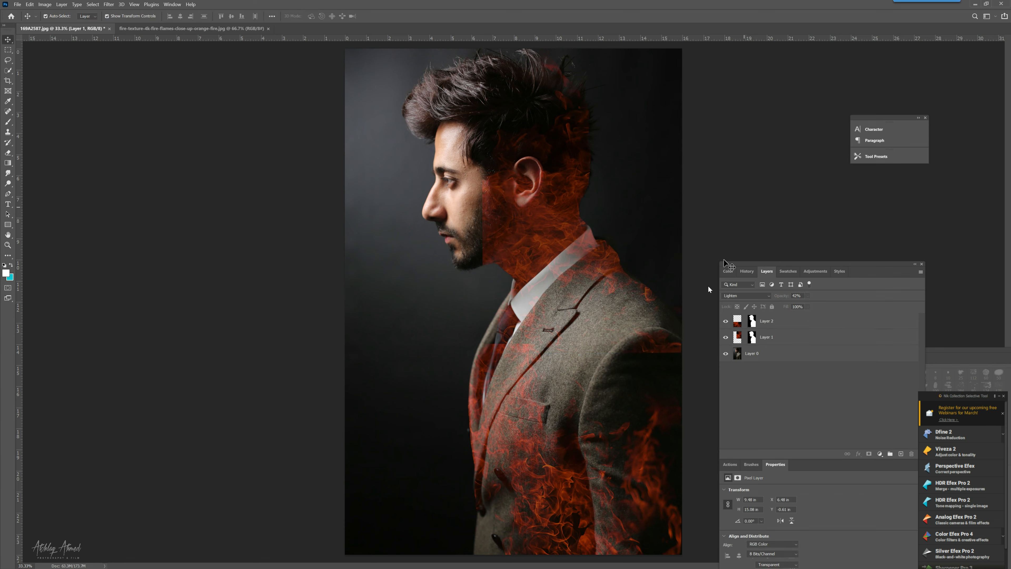
{"action": "left_click", "coordinate": [540, 377]}
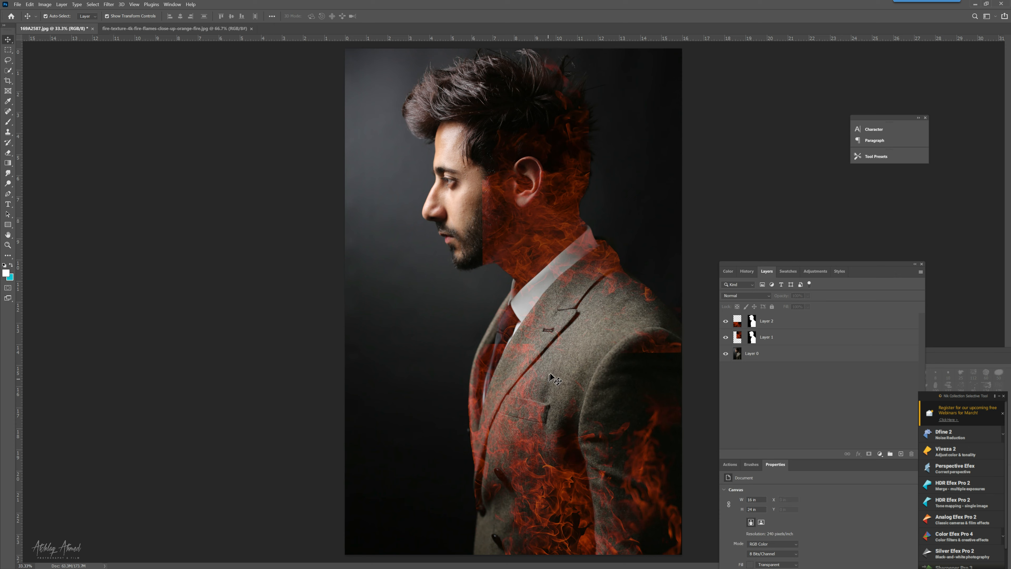
{"action": "left_click", "coordinate": [207, 28]}
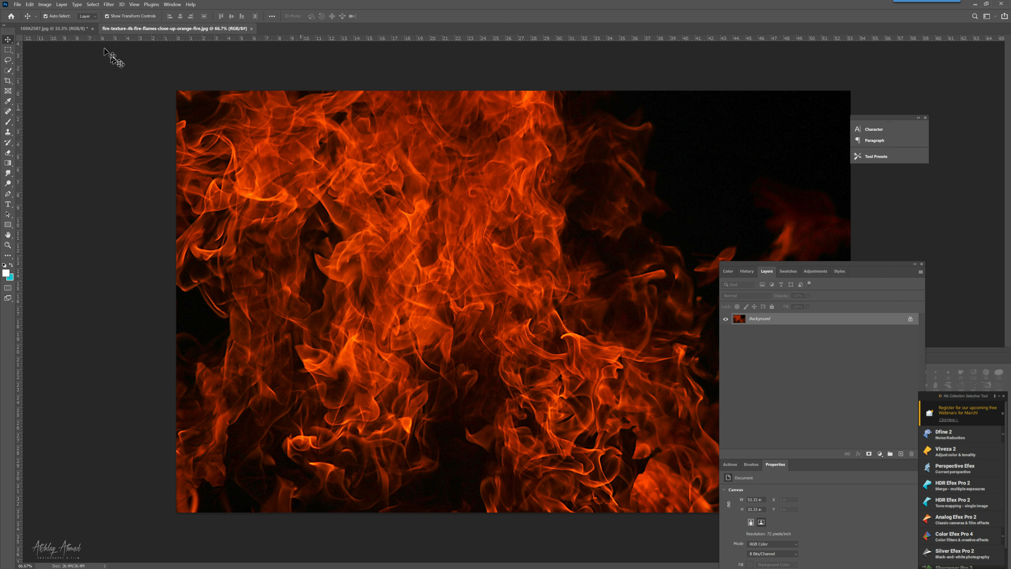
{"action": "left_click", "coordinate": [67, 27]}
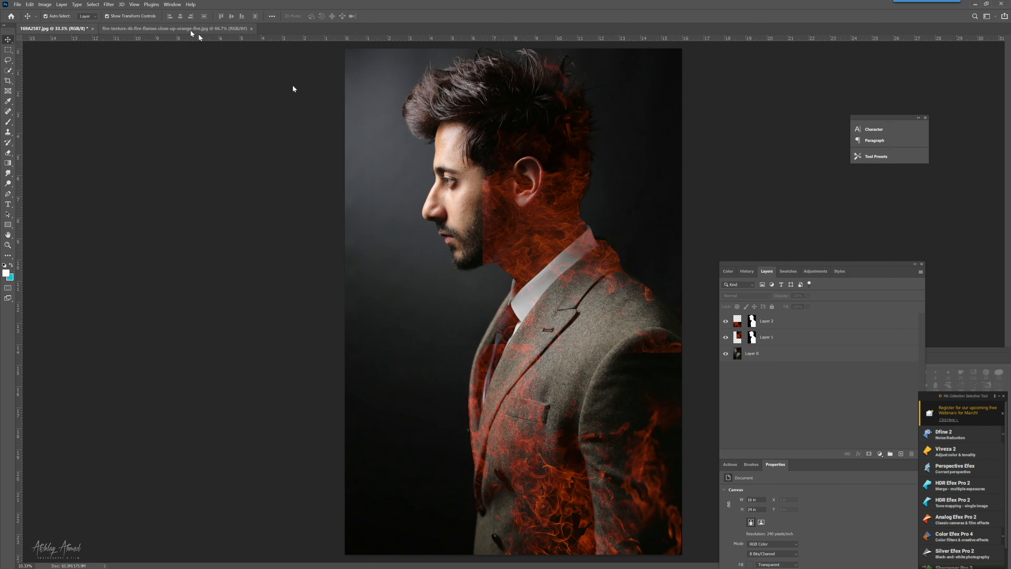
{"action": "key", "text": "ctrl+Tab"}
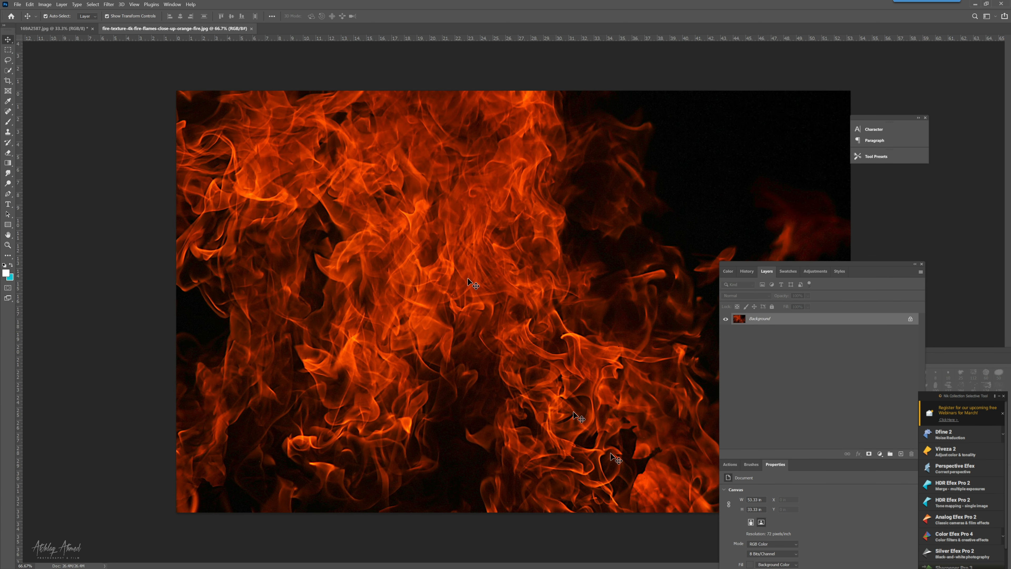
{"action": "left_click", "coordinate": [62, 29]}
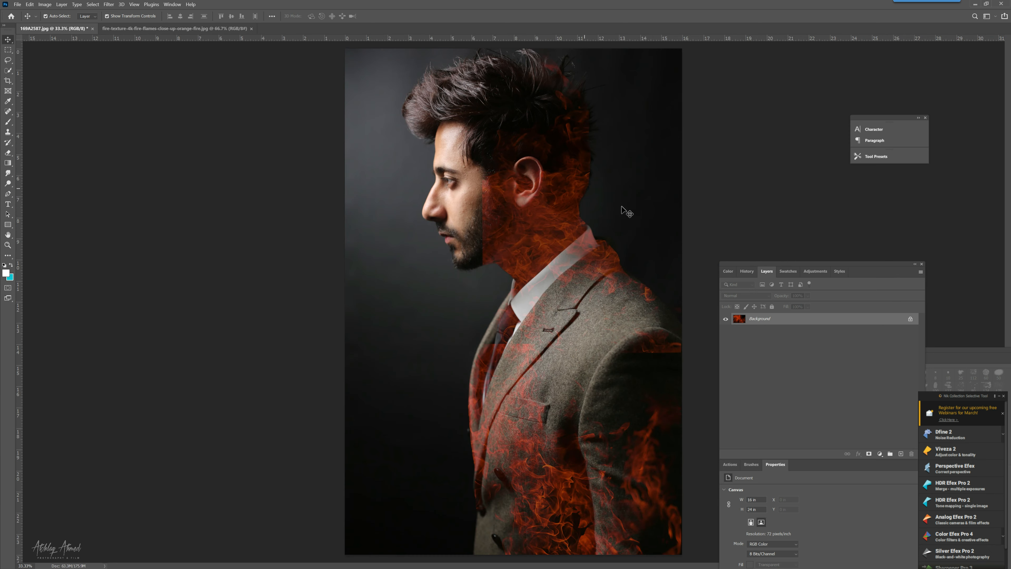
Rotate the suit's fire layer about -90.2 degrees, shift it over the sleeve and back of the jacket, and apply the transform.
{"action": "left_click", "coordinate": [612, 360]}
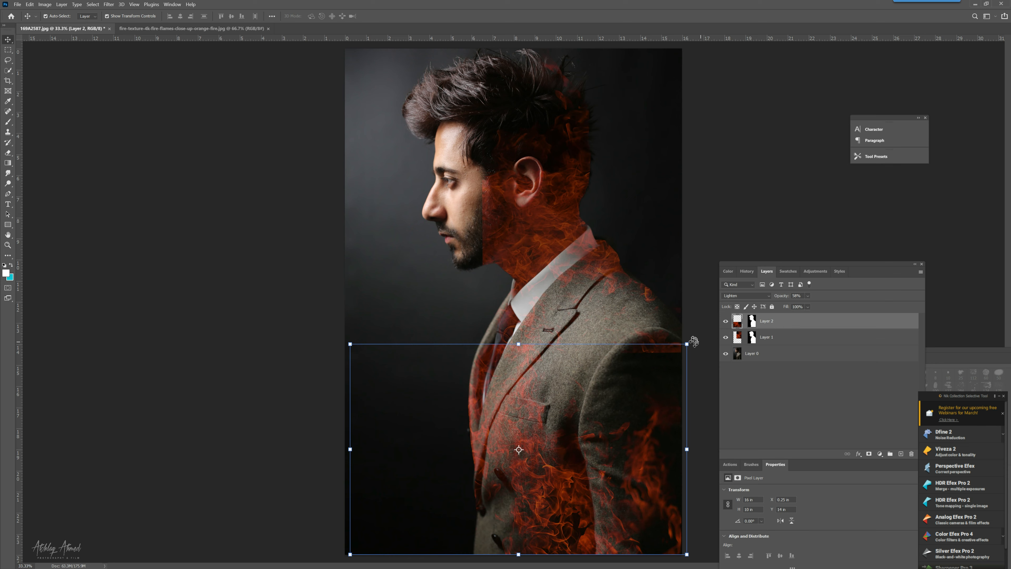
{"action": "left_click_drag", "start_coordinate": [693, 344], "coordinate": [402, 260]}
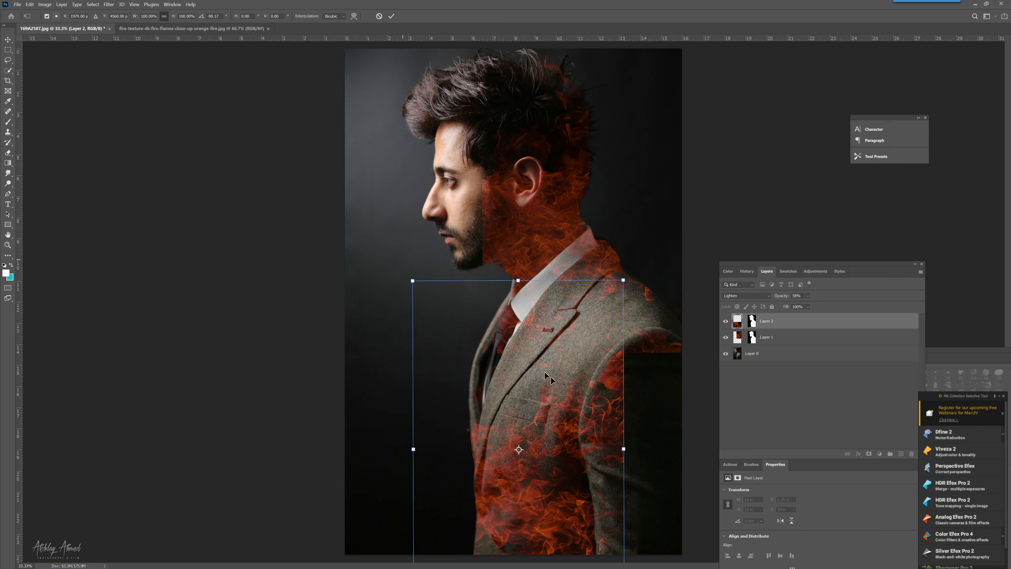
{"action": "left_click_drag", "start_coordinate": [608, 409], "coordinate": [667, 407]}
{"action": "key", "text": "ctrl+z"}
{"action": "key", "text": "ctrl+z"}
{"action": "key", "text": "ctrl+shift+z"}
{"action": "key", "text": "ctrl+shift+z"}
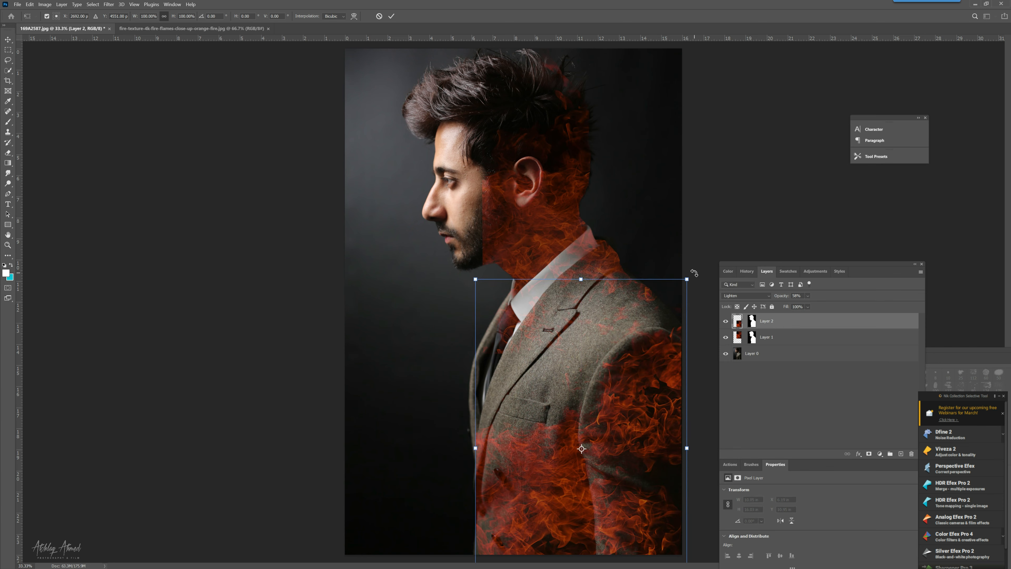
{"action": "key", "text": "Return"}
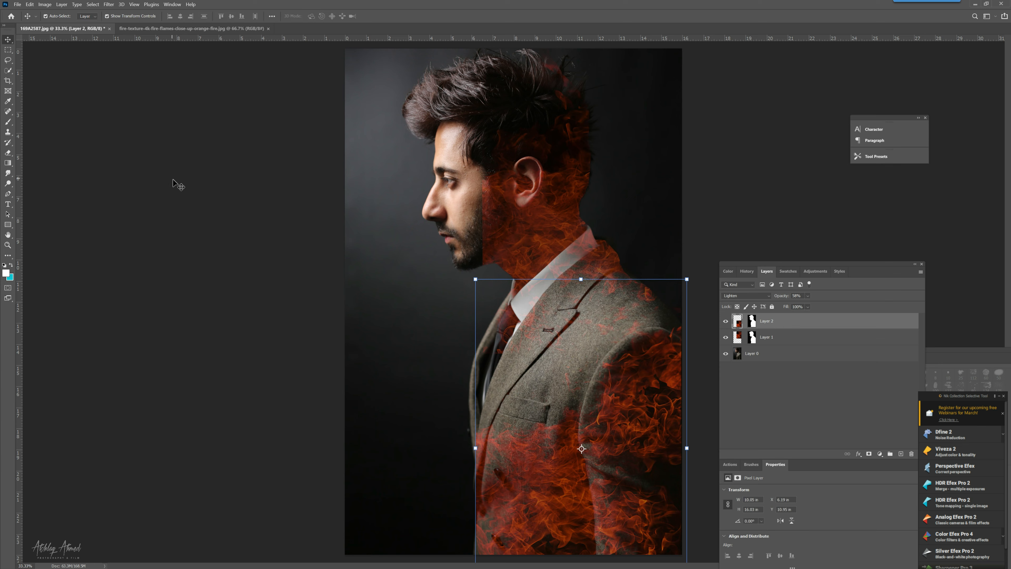
{"action": "left_click", "coordinate": [179, 184]}
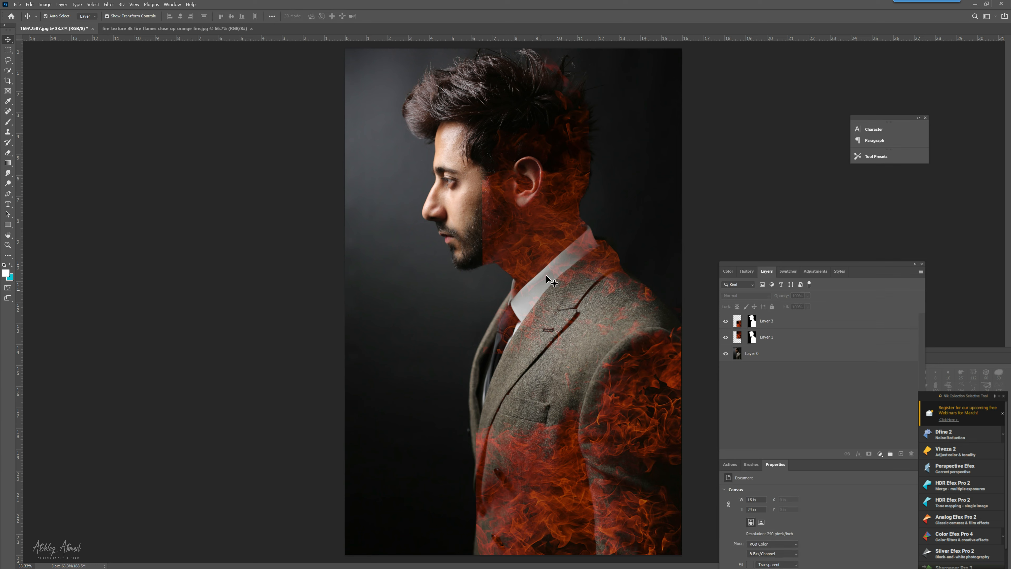
Scale the fire layer over the head up to about 116.75%, extending it across the cheek toward the eye, and apply the transform.
{"action": "left_click", "coordinate": [527, 247]}
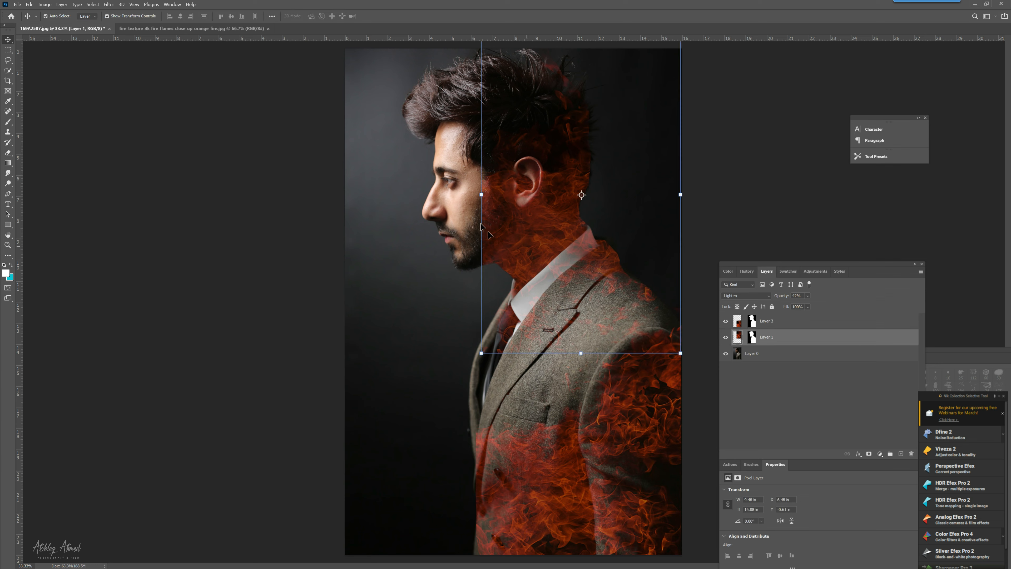
{"action": "left_click_drag", "start_coordinate": [479, 196], "coordinate": [448, 202]}
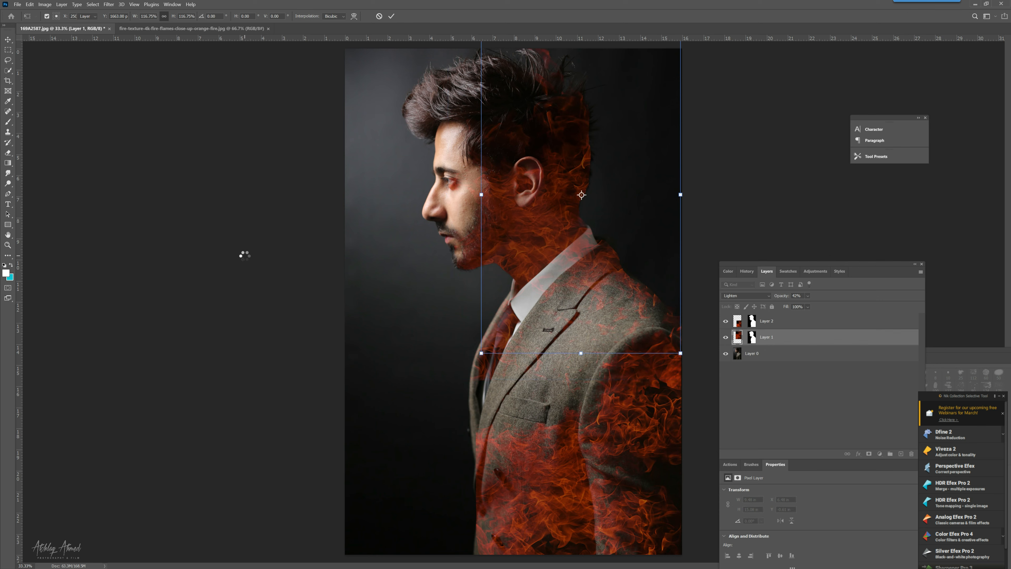
{"action": "left_click", "coordinate": [275, 276]}
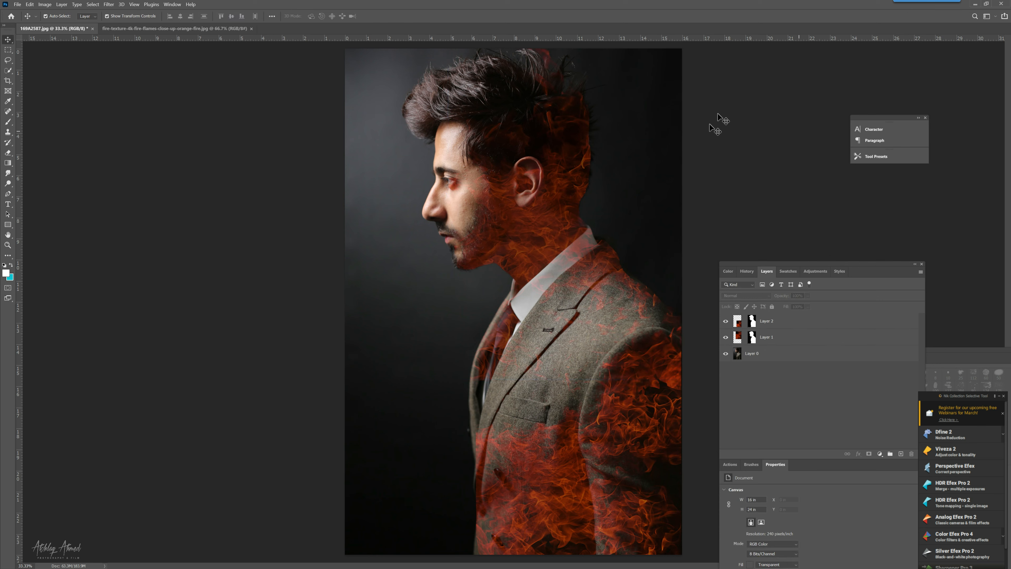
Raise the opacity of the fire layer over the suit to about 76%.
{"action": "left_click", "coordinate": [550, 221]}
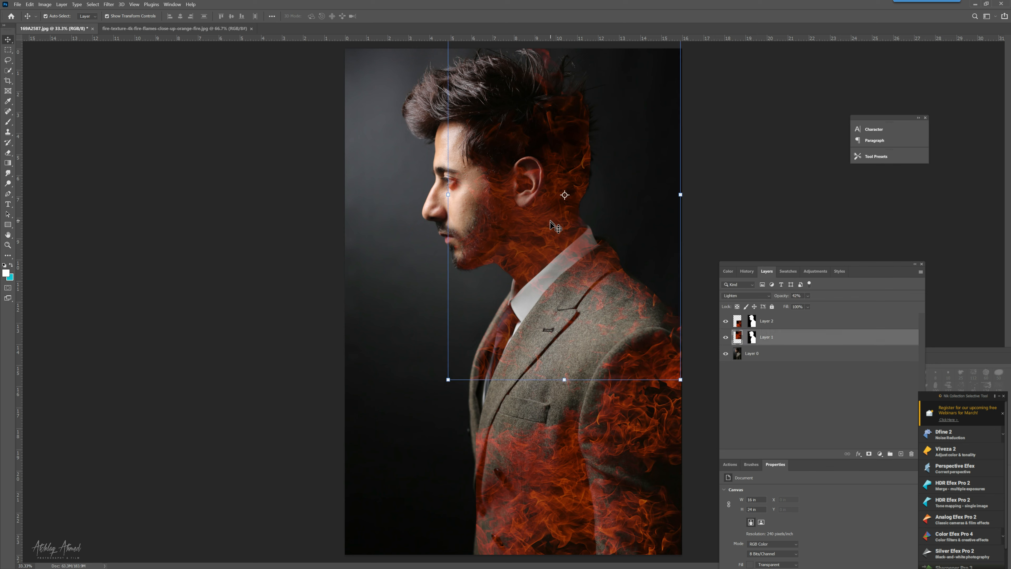
{"action": "key", "text": "ctrl"}
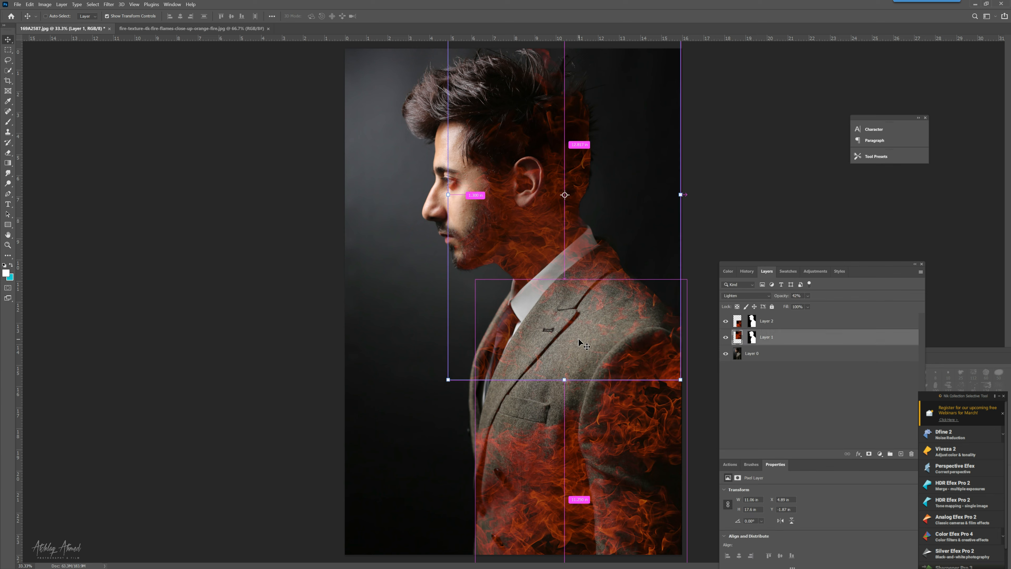
{"action": "left_click", "coordinate": [644, 409]}
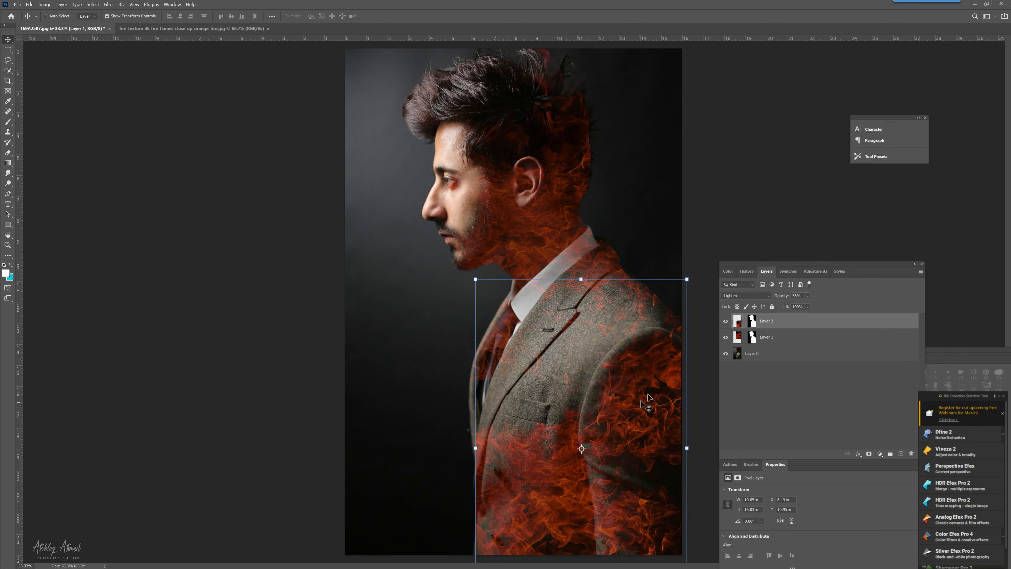
{"action": "left_click", "coordinate": [807, 296]}
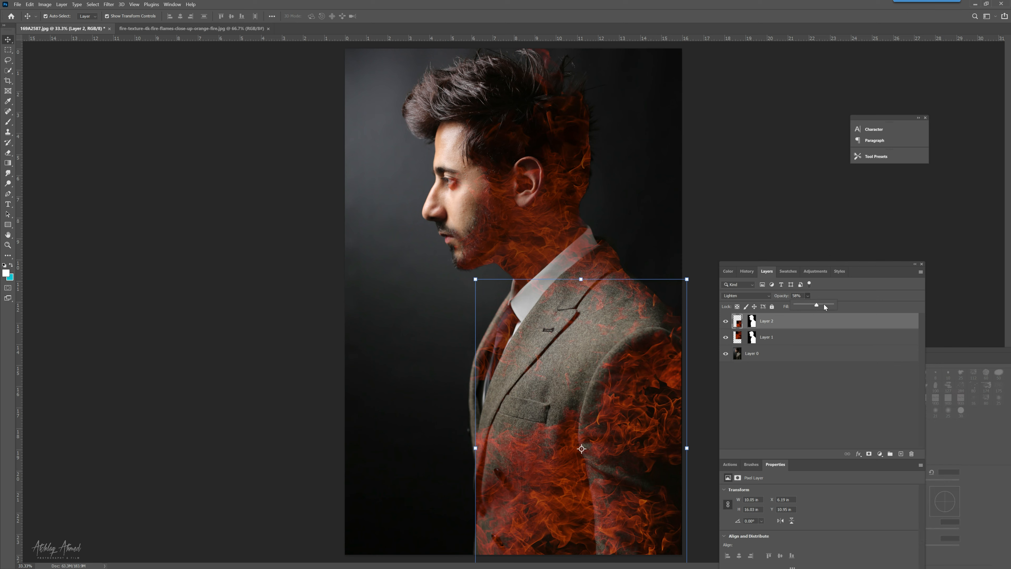
{"action": "left_click", "coordinate": [822, 306]}
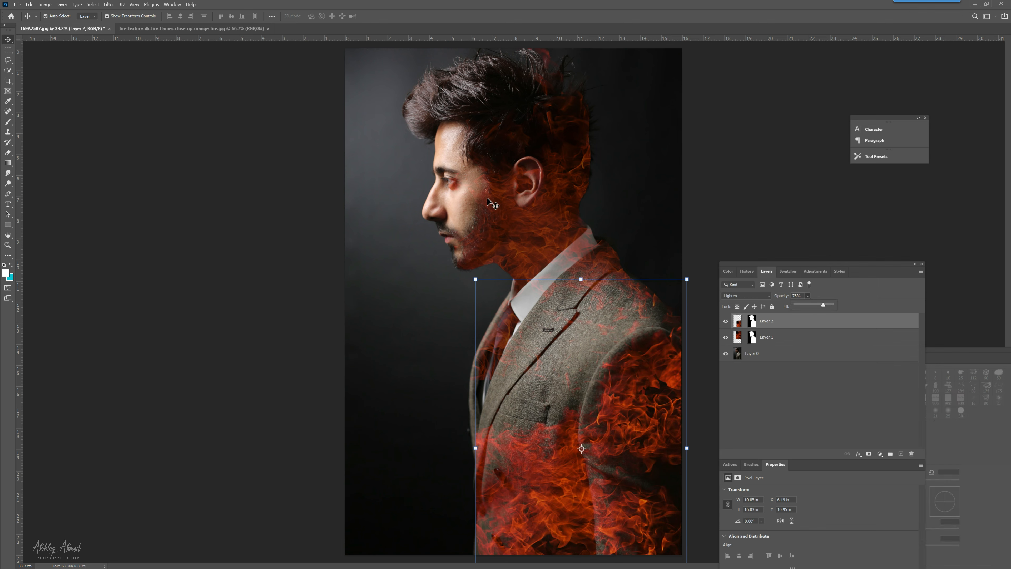
Raise the opacity of the fire layer over the head to about 69% and deselect the layer.
{"action": "left_click", "coordinate": [587, 225]}
{"action": "left_click", "coordinate": [808, 296]}
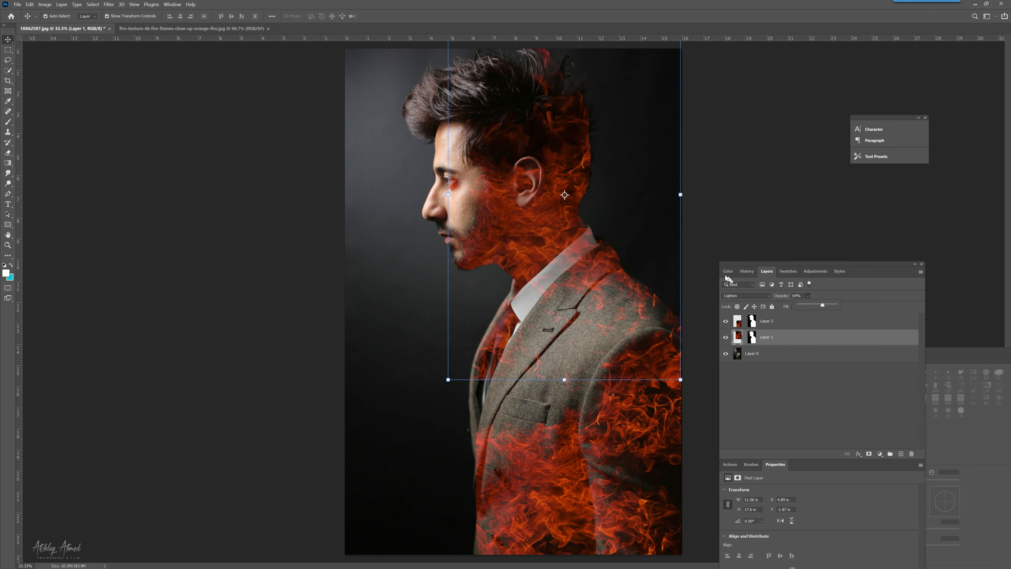
{"action": "left_click", "coordinate": [711, 274]}
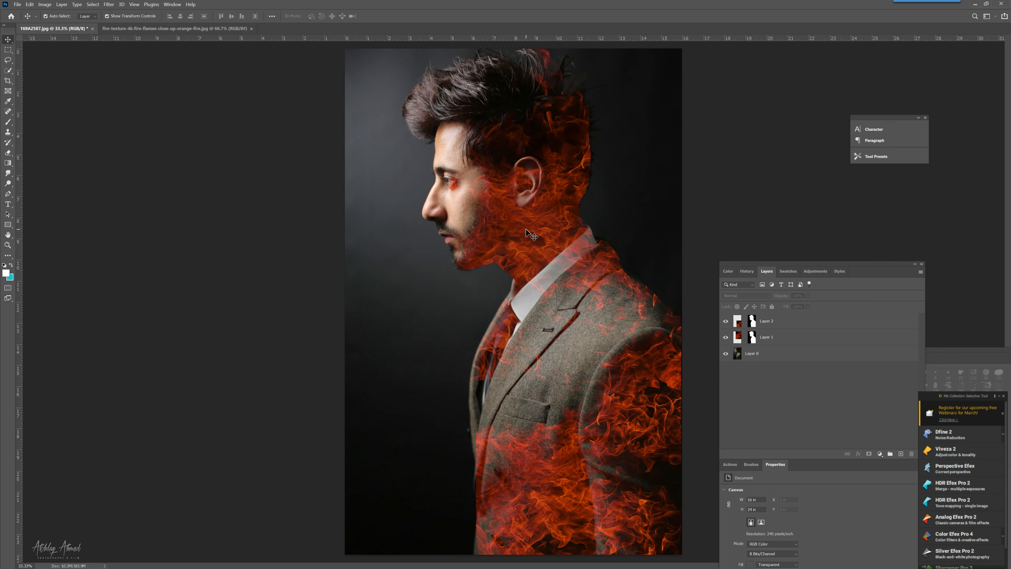
Bring the fire texture in as a new layer over the lower jacket and mask it with the saved "model" selection.
{"action": "left_click", "coordinate": [175, 28]}
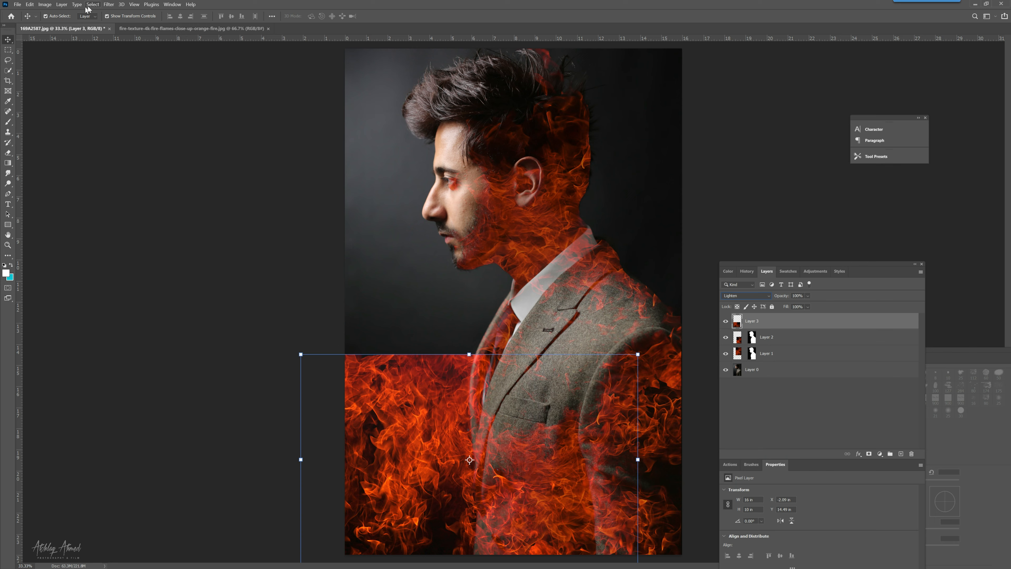
{"action": "left_click", "coordinate": [92, 4]}
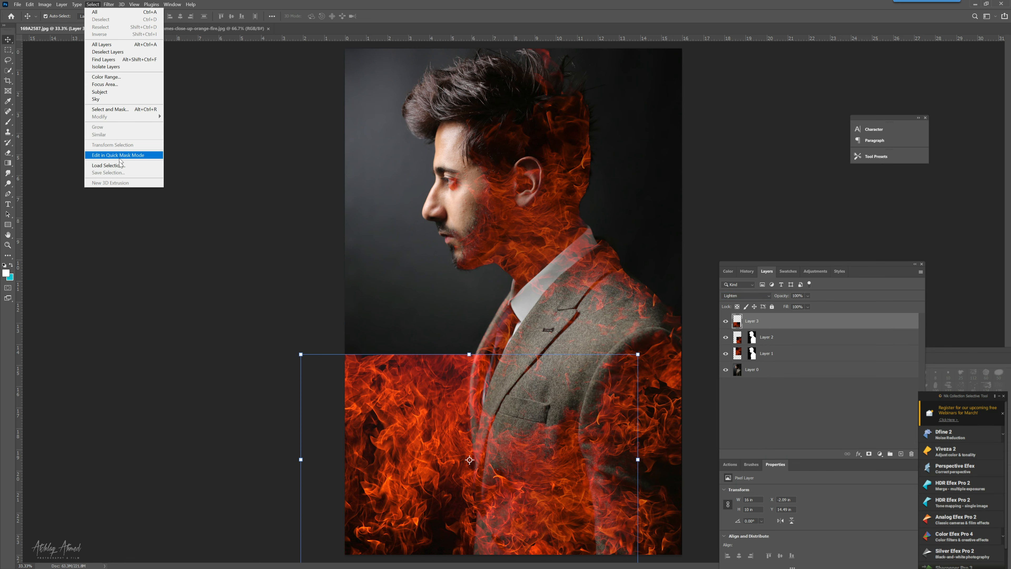
{"action": "left_click", "coordinate": [143, 165]}
{"action": "left_click", "coordinate": [278, 184]}
{"action": "left_click", "coordinate": [280, 195]}
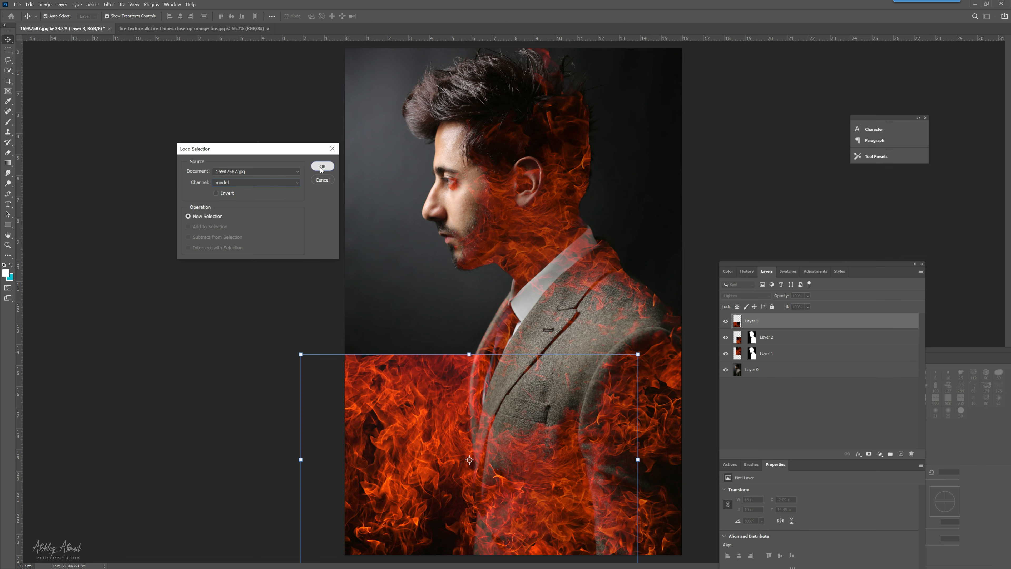
{"action": "left_click", "coordinate": [321, 167]}
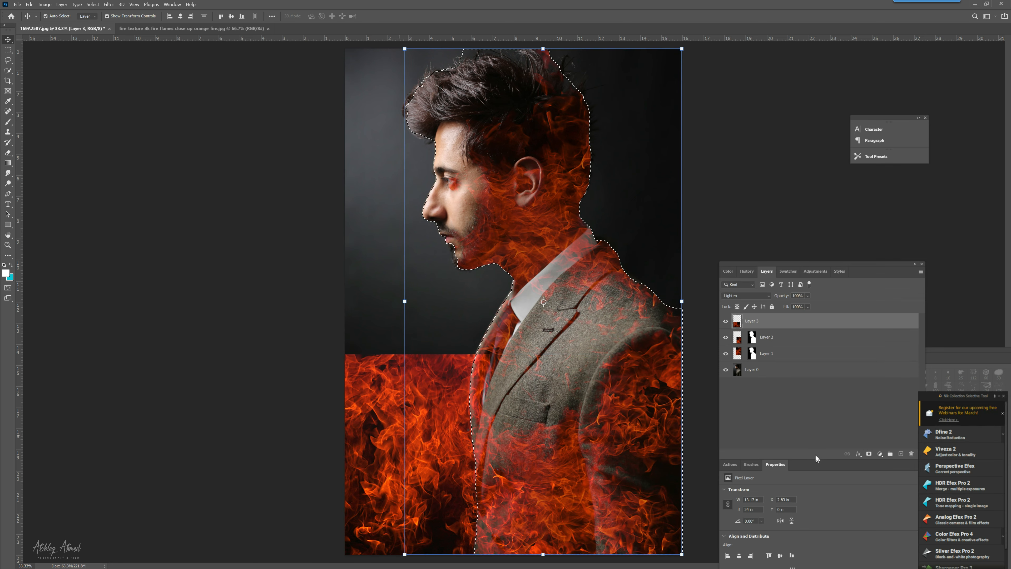
{"action": "left_click", "coordinate": [869, 453]}
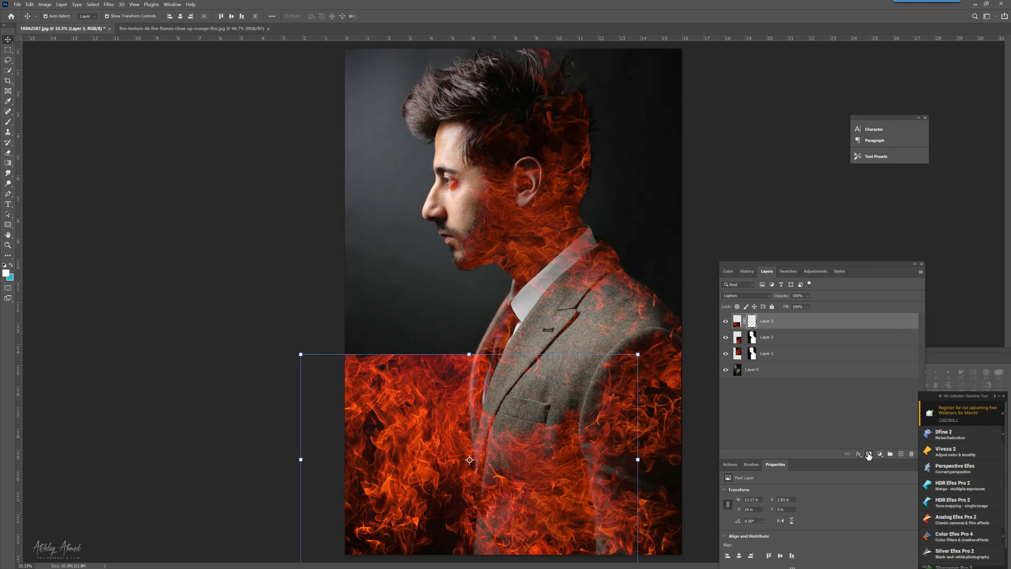
{"action": "key", "text": "ctrl+t"}
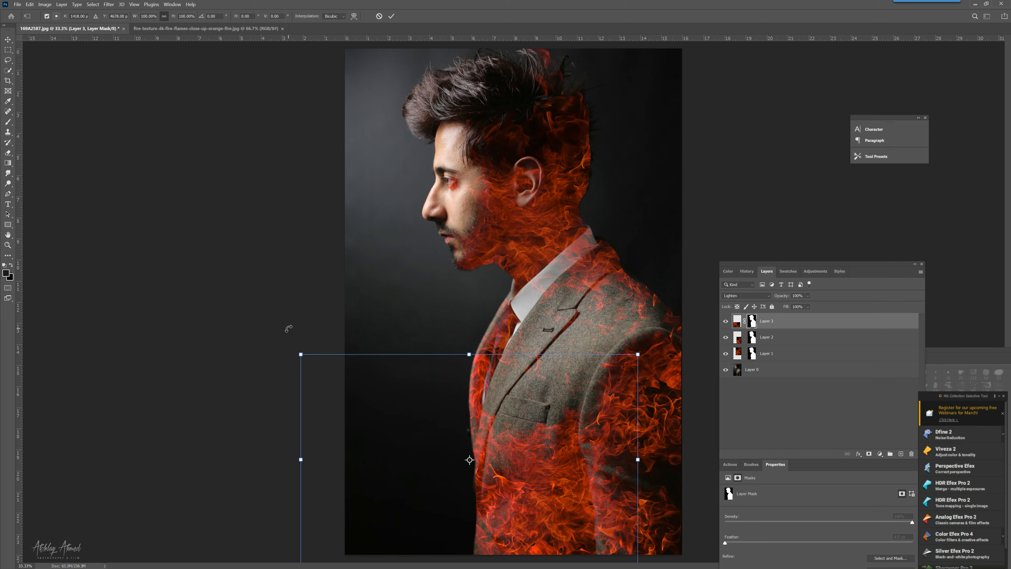
{"action": "key", "text": "Return"}
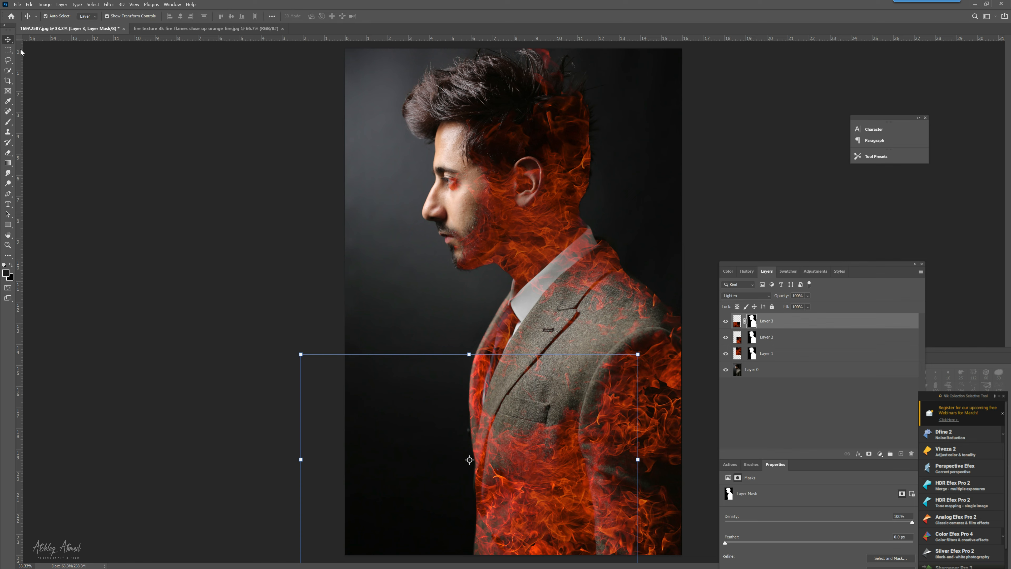
{"action": "key", "text": "ctrl+alt+a"}
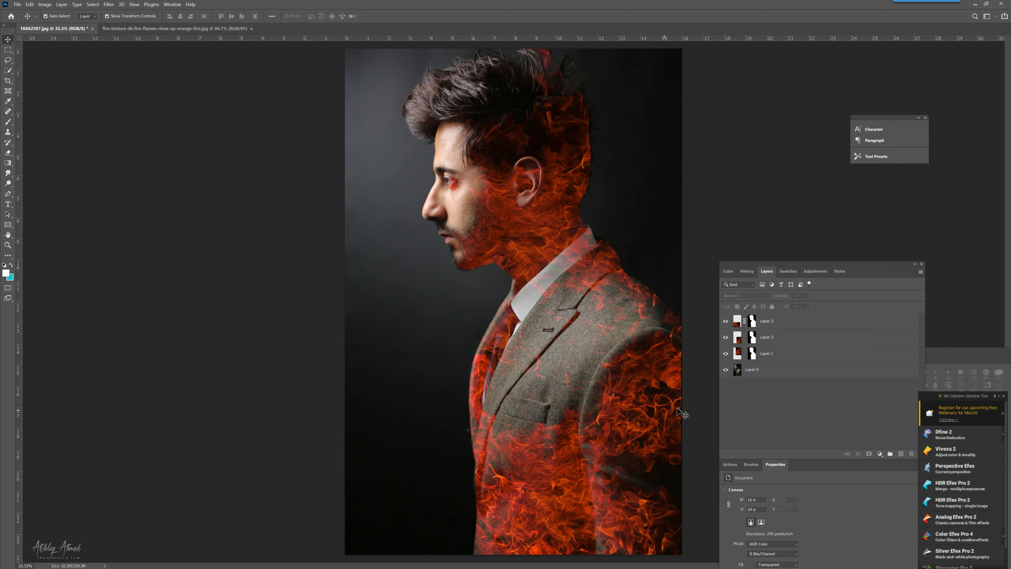
{"action": "left_click", "coordinate": [498, 342]}
{"action": "left_click", "coordinate": [718, 216]}
{"action": "left_click", "coordinate": [470, 213]}
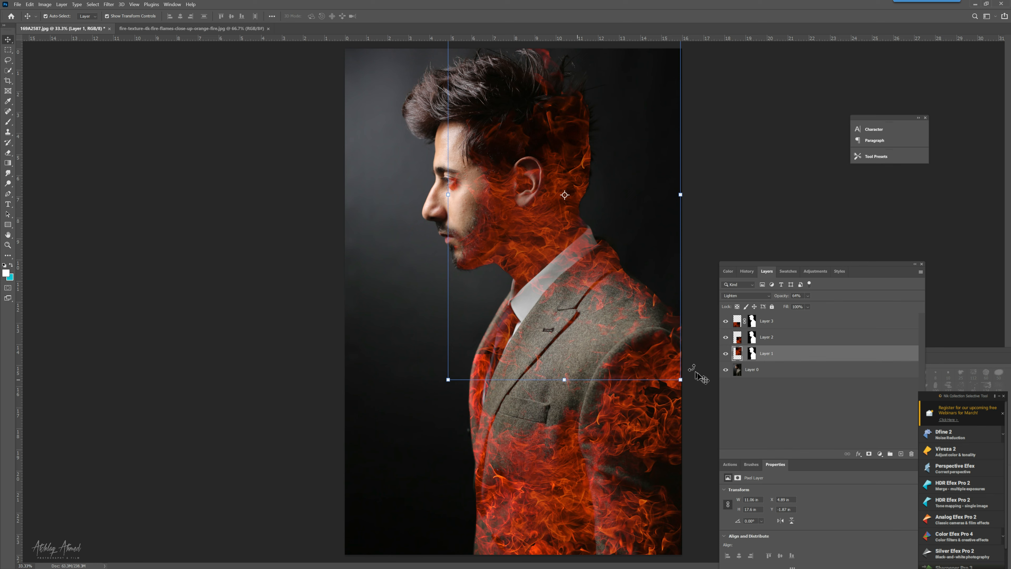
{"action": "left_click_drag", "start_coordinate": [682, 194], "coordinate": [683, 194]}
{"action": "key", "text": "Return"}
{"action": "left_click", "coordinate": [679, 430]}
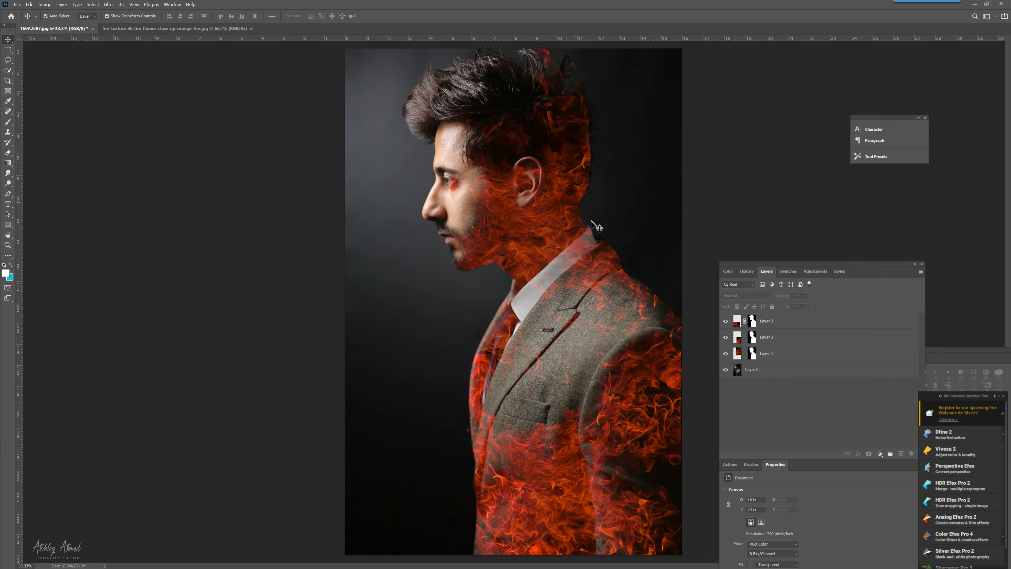
{"action": "left_click", "coordinate": [579, 215]}
{"action": "left_click", "coordinate": [385, 217]}
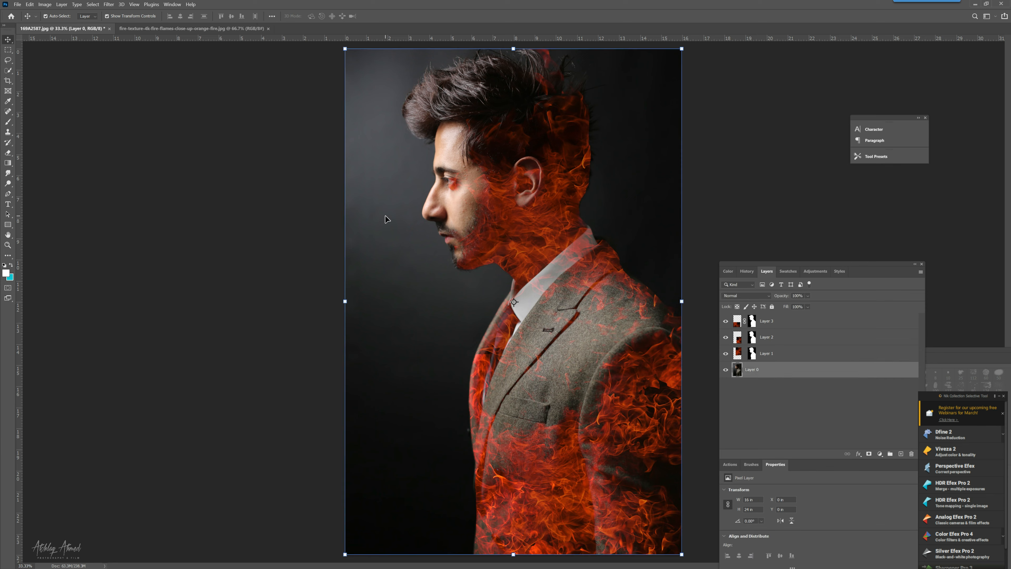
{"action": "left_click", "coordinate": [301, 219]}
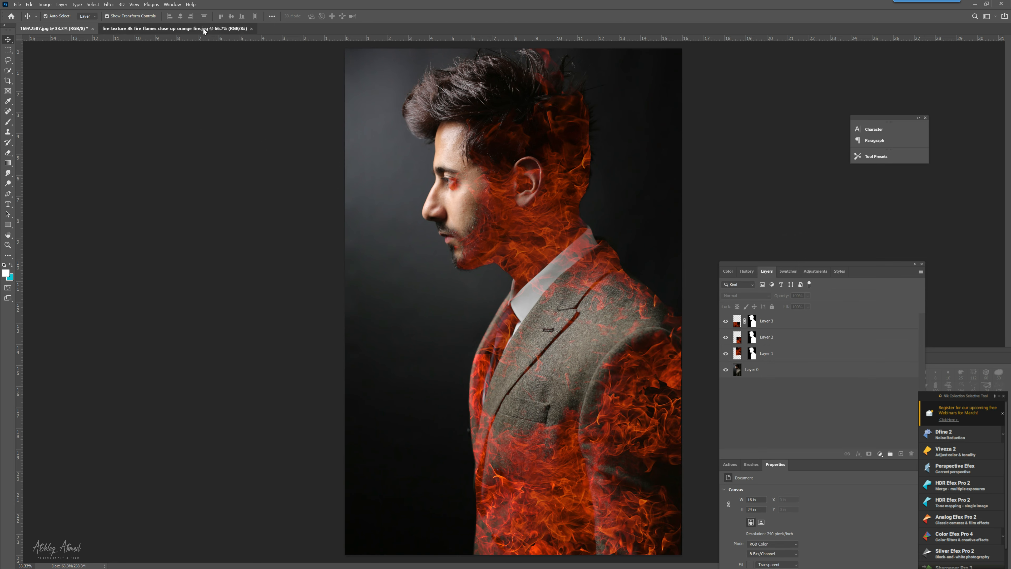
Copy the fire texture from its own document into the portrait as a new layer across the face and shoulders.
{"action": "left_click", "coordinate": [204, 29]}
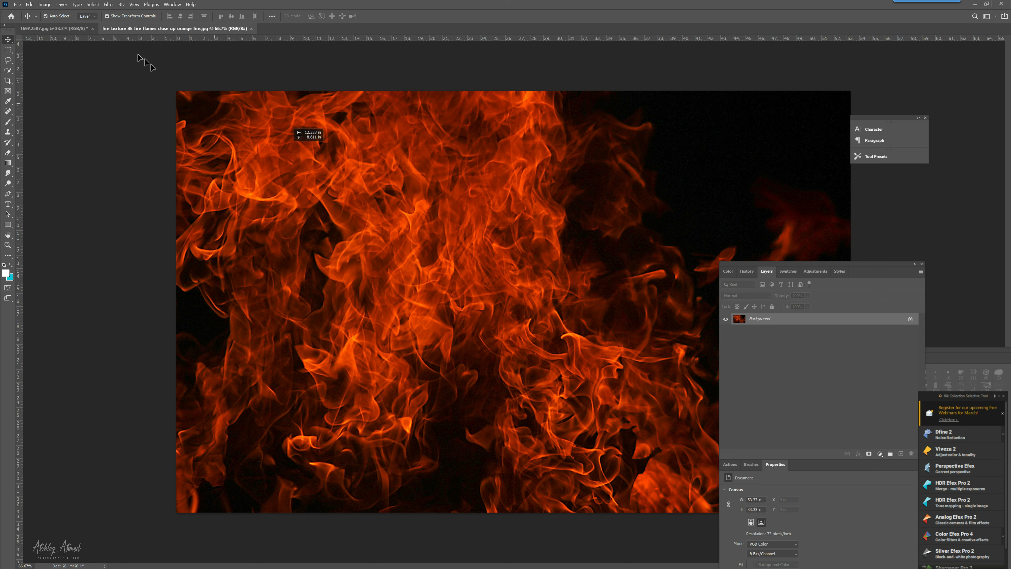
{"action": "left_click", "coordinate": [83, 29]}
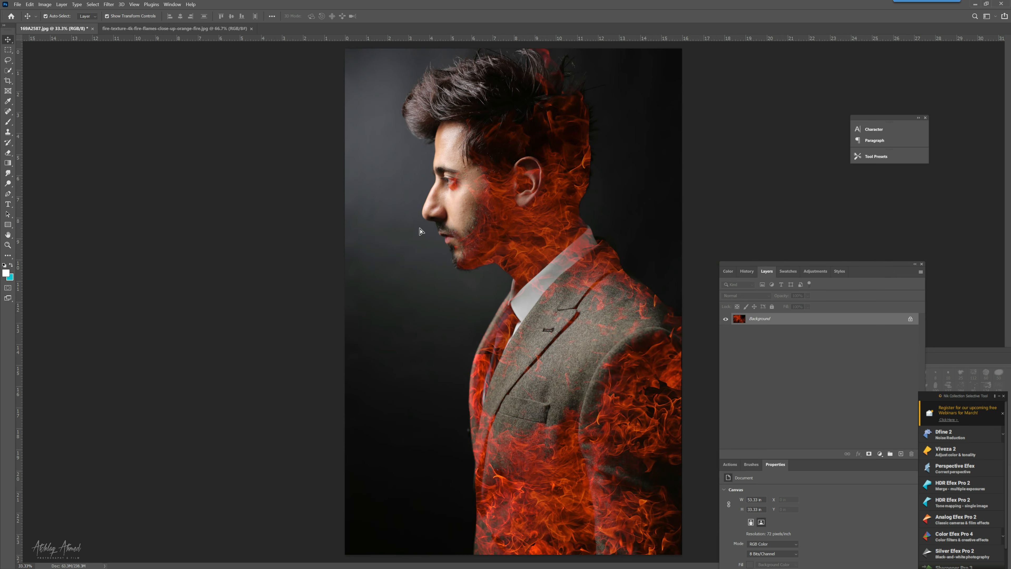
{"action": "key", "text": "ctrl+v"}
{"action": "left_click_drag", "start_coordinate": [420, 230], "coordinate": [540, 247]}
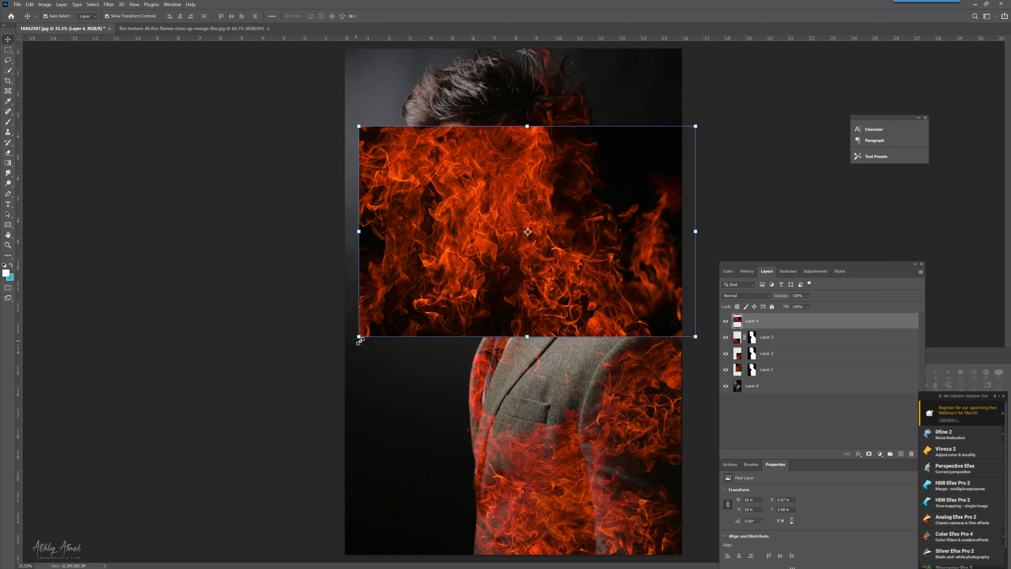
Rotate the new fire layer about 90.8 degrees, move it over the back of the head and upper jacket, and apply the transform.
{"action": "left_click", "coordinate": [353, 338]}
{"action": "left_click_drag", "start_coordinate": [341, 265], "coordinate": [458, 83]}
{"action": "left_click_drag", "start_coordinate": [566, 233], "coordinate": [619, 216]}
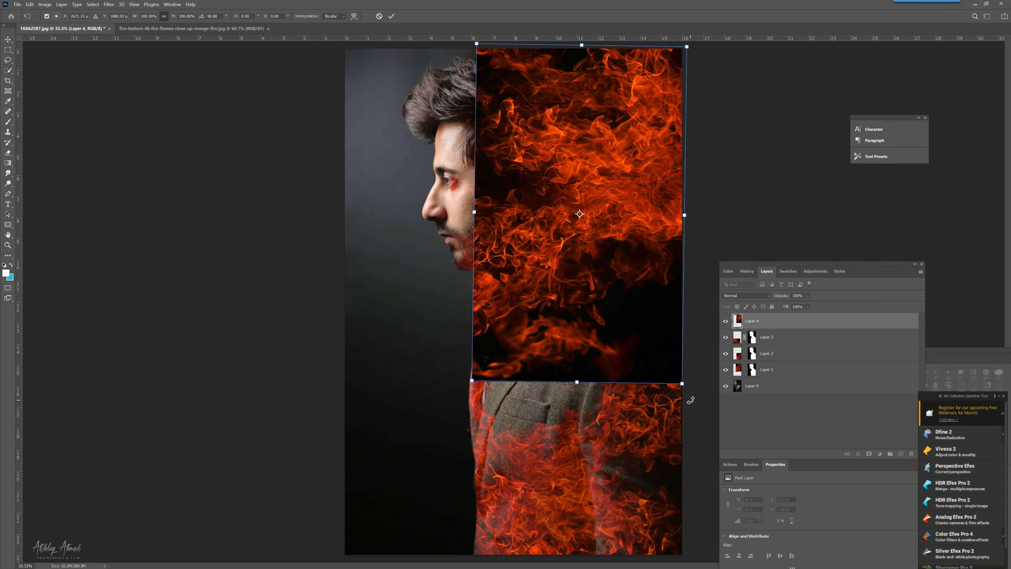
{"action": "left_click_drag", "start_coordinate": [691, 400], "coordinate": [693, 398]}
{"action": "key", "text": "Return"}
Add a layer mask to the new fire layer and load the saved "model" selection.
{"action": "left_click", "coordinate": [868, 454]}
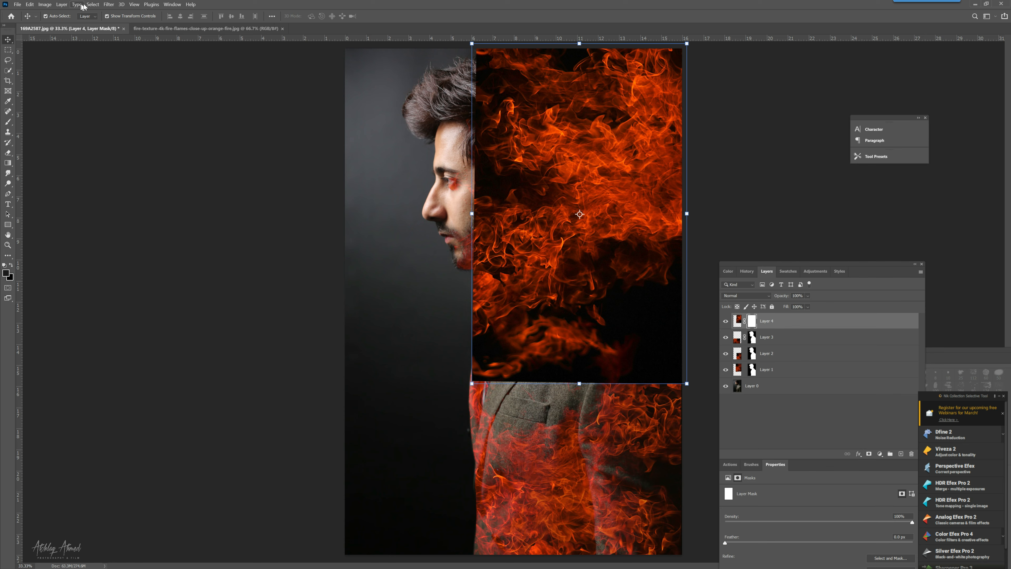
{"action": "left_click", "coordinate": [92, 4]}
{"action": "left_click", "coordinate": [111, 163]}
{"action": "left_click", "coordinate": [255, 183]}
{"action": "left_click", "coordinate": [266, 202]}
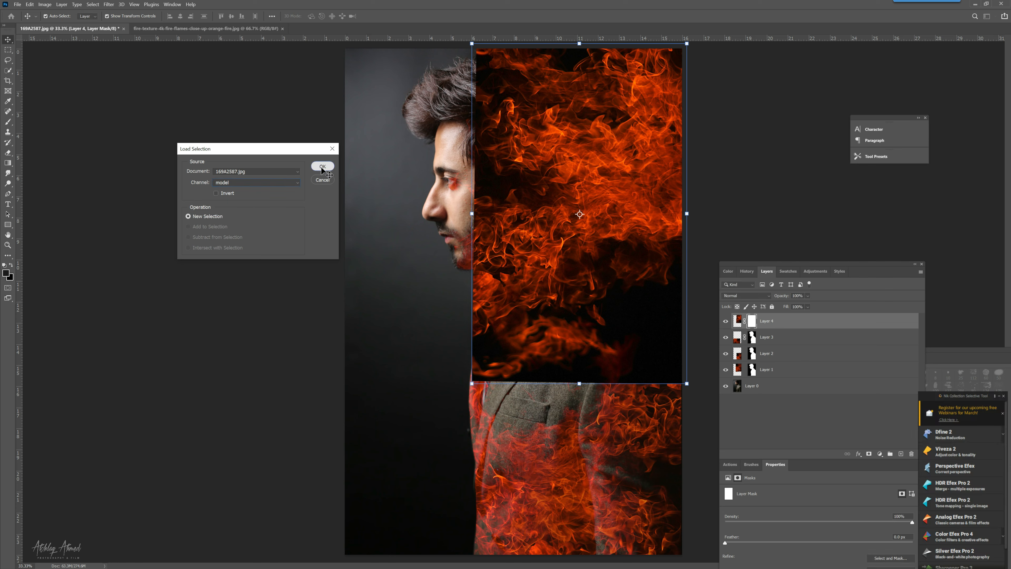
{"action": "left_click", "coordinate": [322, 166]}
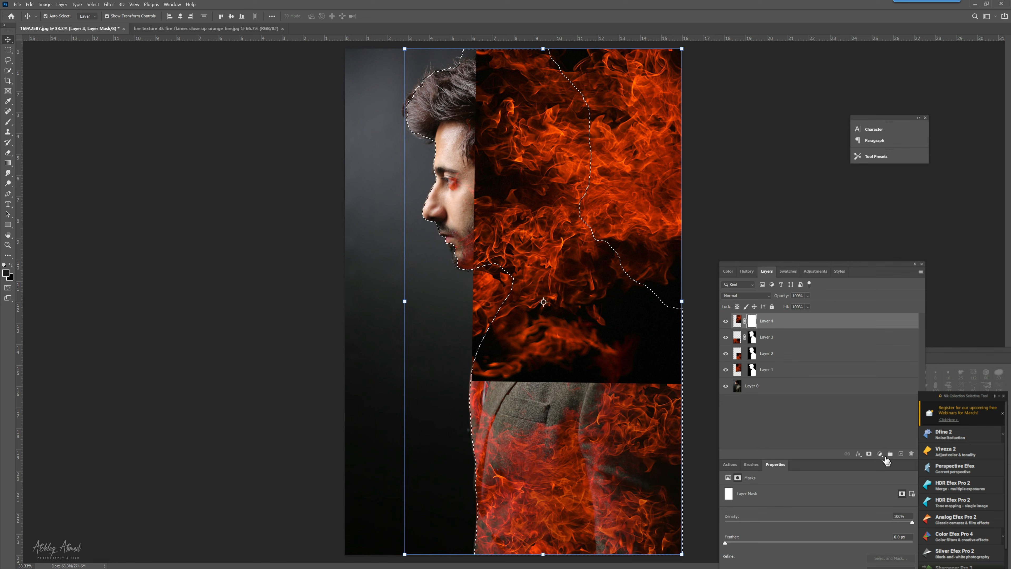
{"action": "left_click", "coordinate": [870, 454]}
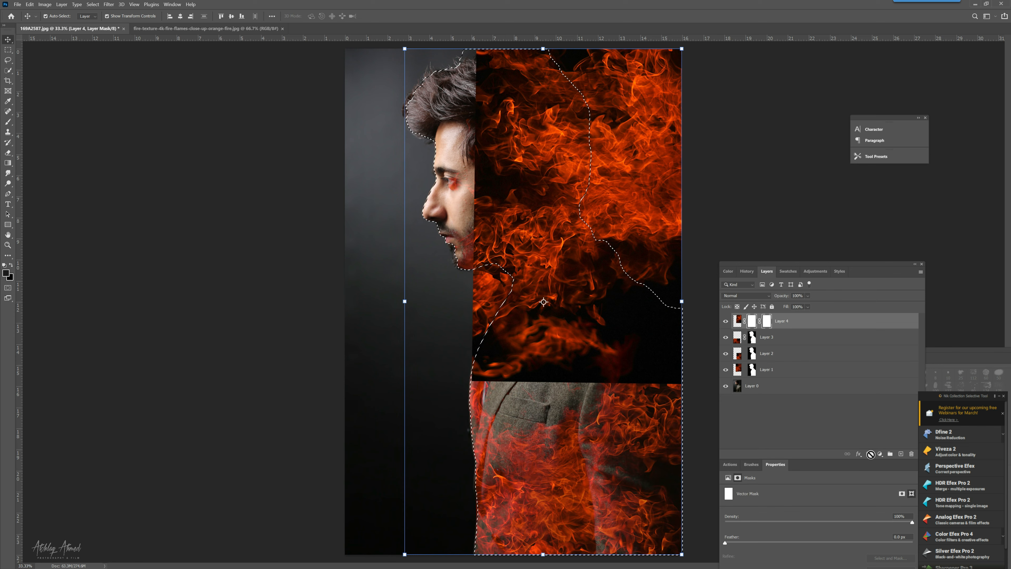
{"action": "key", "text": "ctrl+z"}
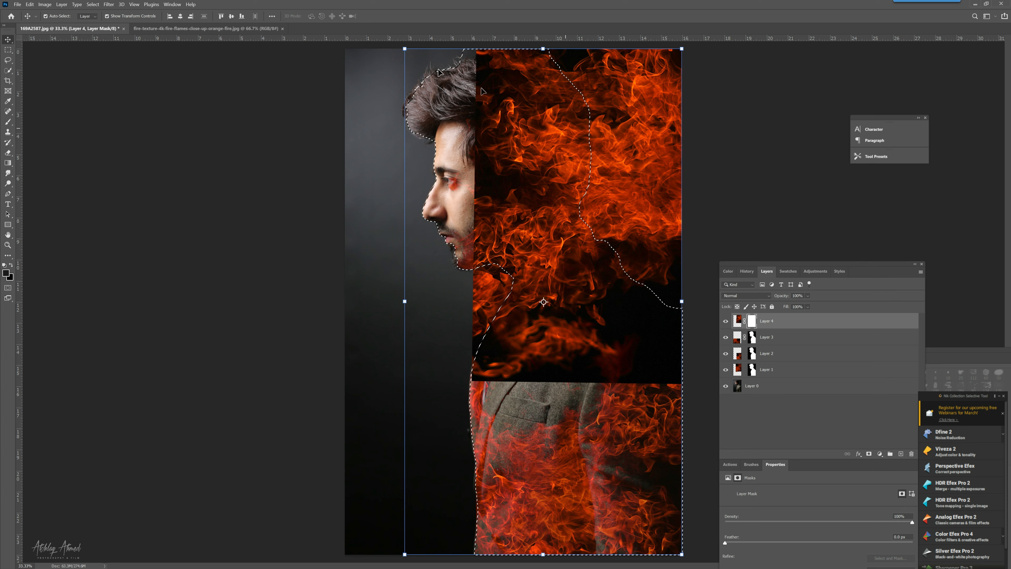
{"action": "left_click_drag", "start_coordinate": [625, 103], "coordinate": [621, 106]}
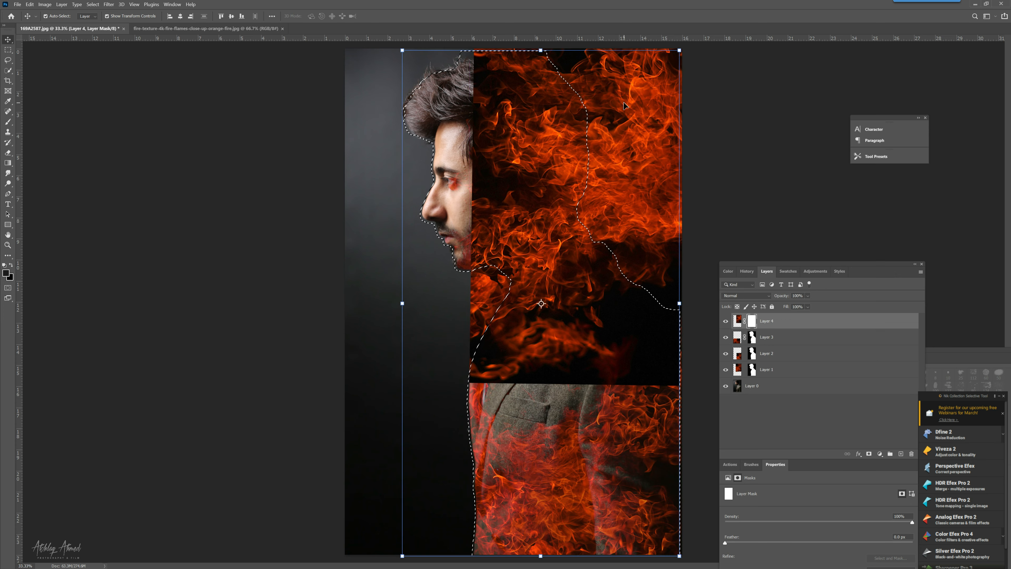
{"action": "key", "text": "ctrl+z"}
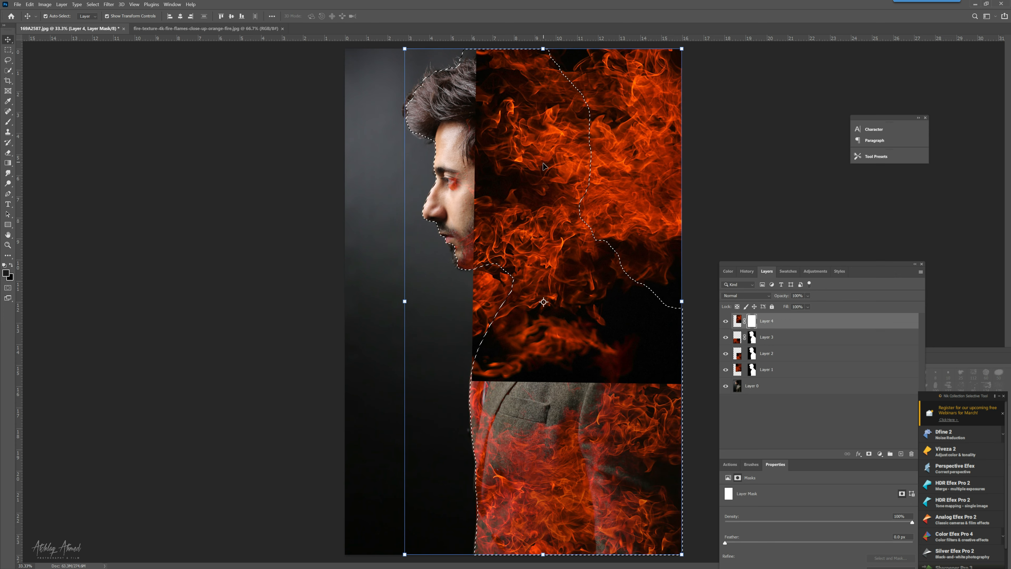
{"action": "left_click_drag", "start_coordinate": [533, 165], "coordinate": [531, 162]}
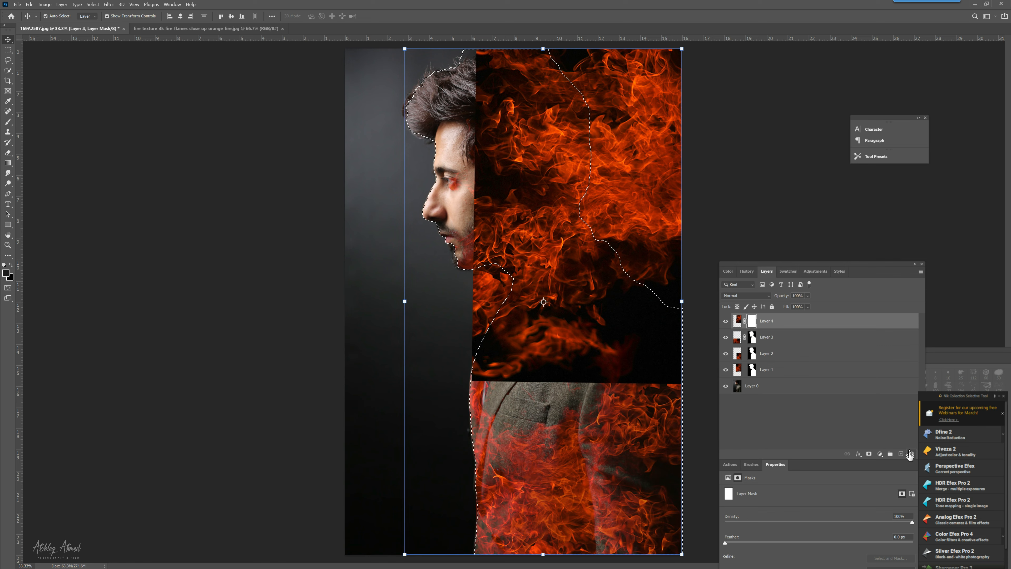
{"action": "left_click", "coordinate": [737, 321]}
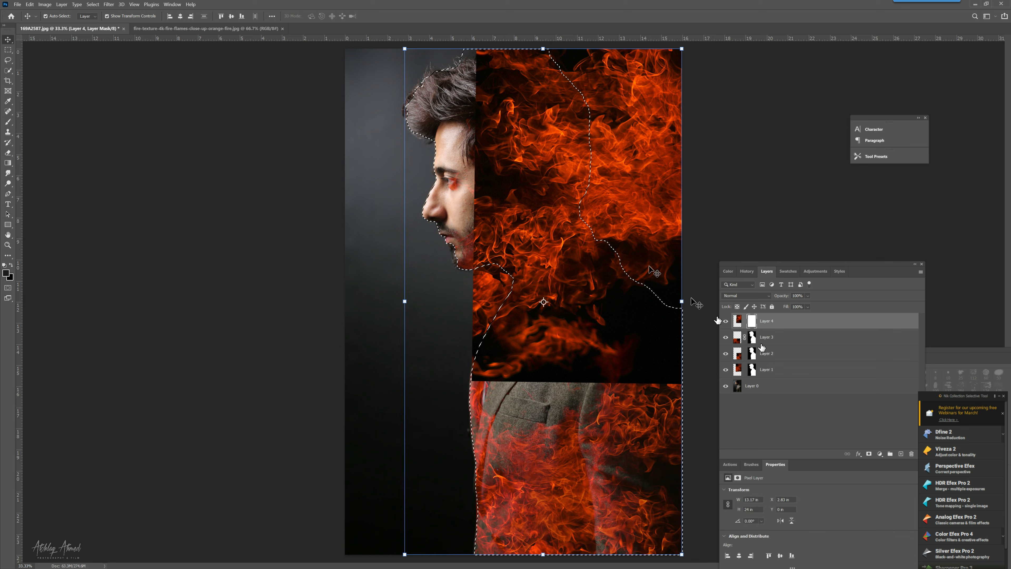
{"action": "left_click_drag", "start_coordinate": [568, 227], "coordinate": [567, 248]}
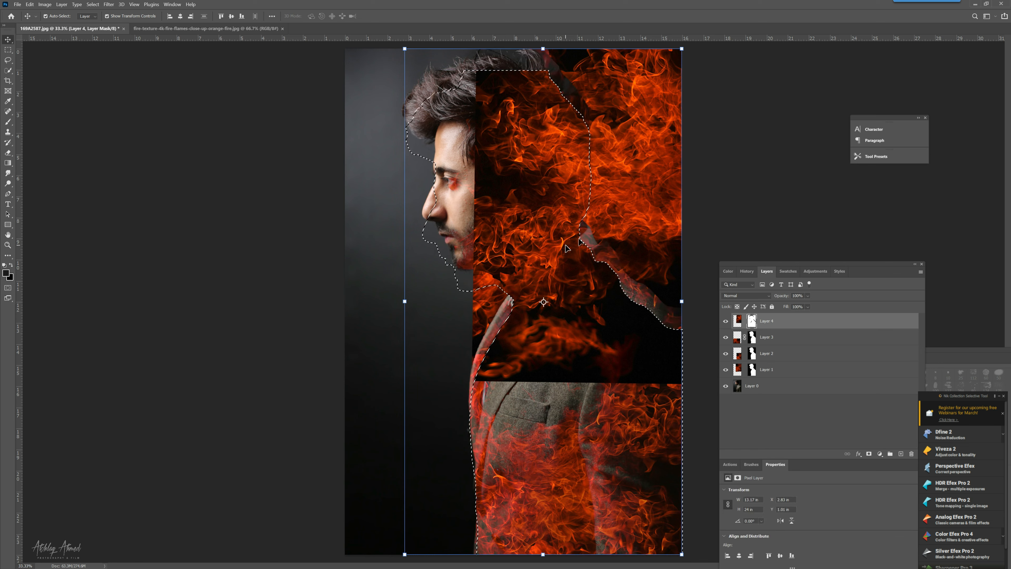
{"action": "left_click_drag", "start_coordinate": [624, 187], "coordinate": [634, 192]}
{"action": "left_click_drag", "start_coordinate": [631, 193], "coordinate": [631, 193]}
{"action": "key", "text": "ctrl+z"}
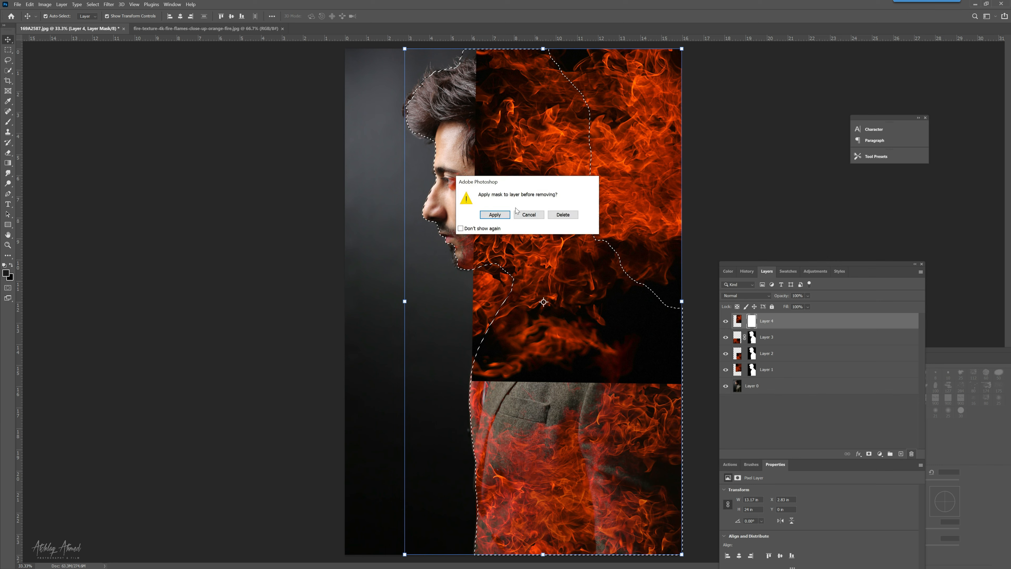
Replace Layer 4's blank mask with a new layer mask made from the saved "model" selection.
{"action": "left_click", "coordinate": [495, 214]}
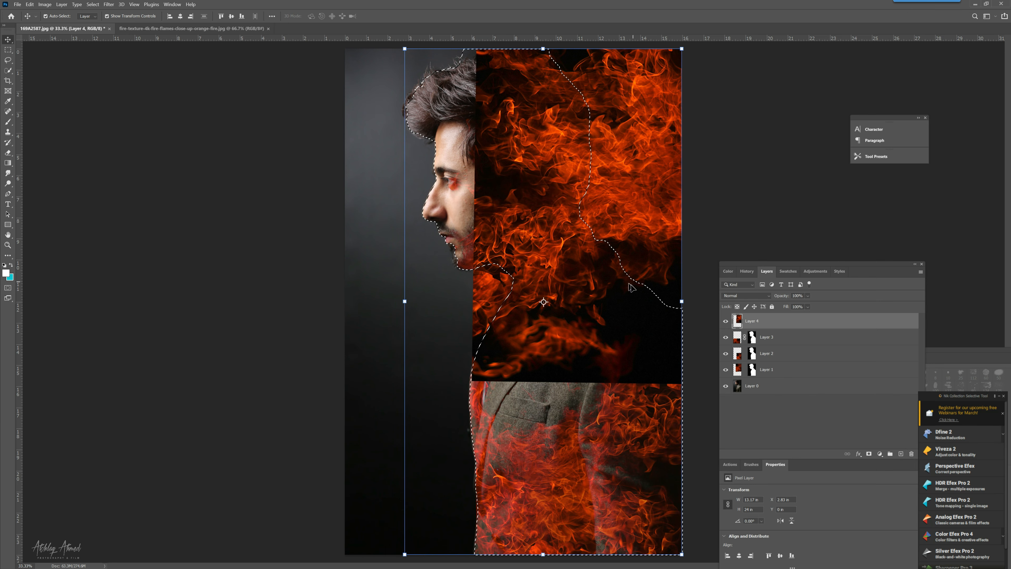
{"action": "left_click", "coordinate": [92, 5]}
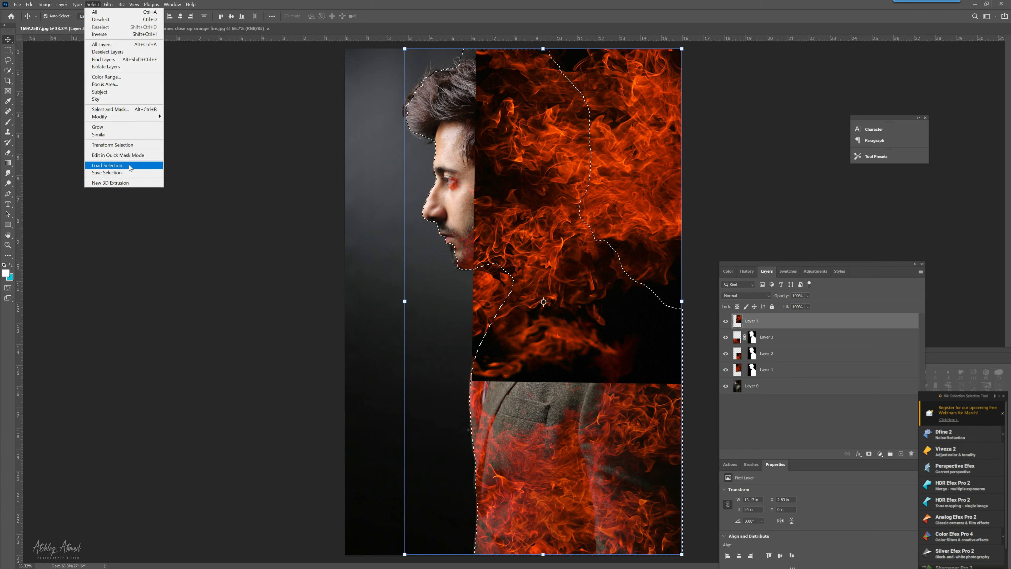
{"action": "left_click", "coordinate": [108, 166]}
{"action": "left_click", "coordinate": [264, 183]}
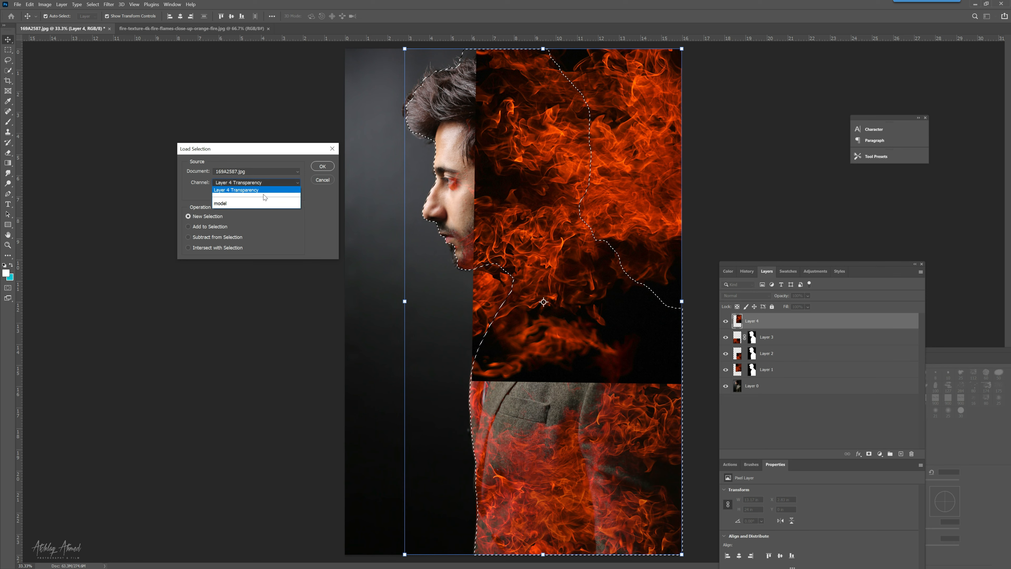
{"action": "left_click", "coordinate": [265, 203]}
{"action": "left_click", "coordinate": [326, 167]}
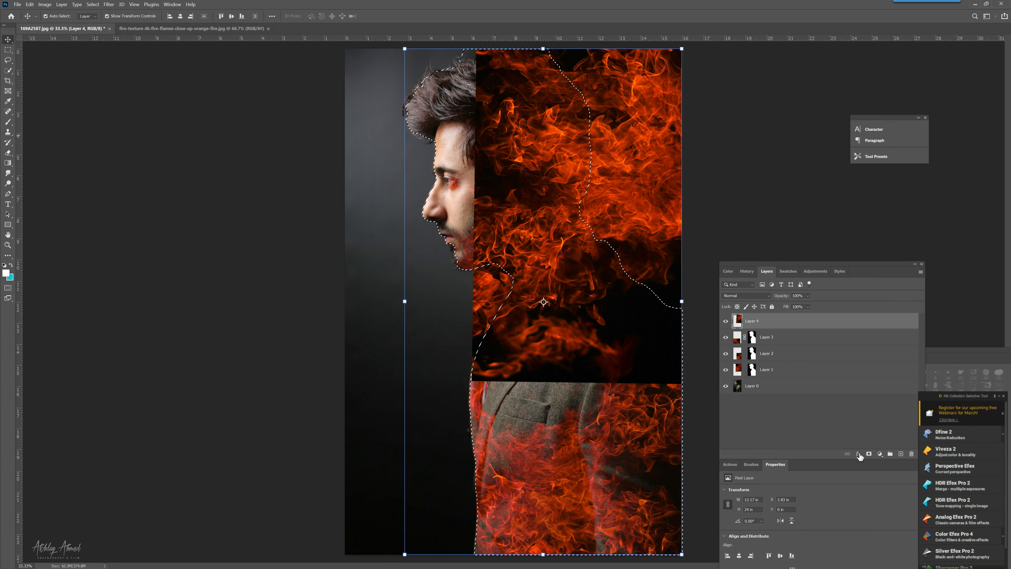
{"action": "left_click", "coordinate": [869, 454]}
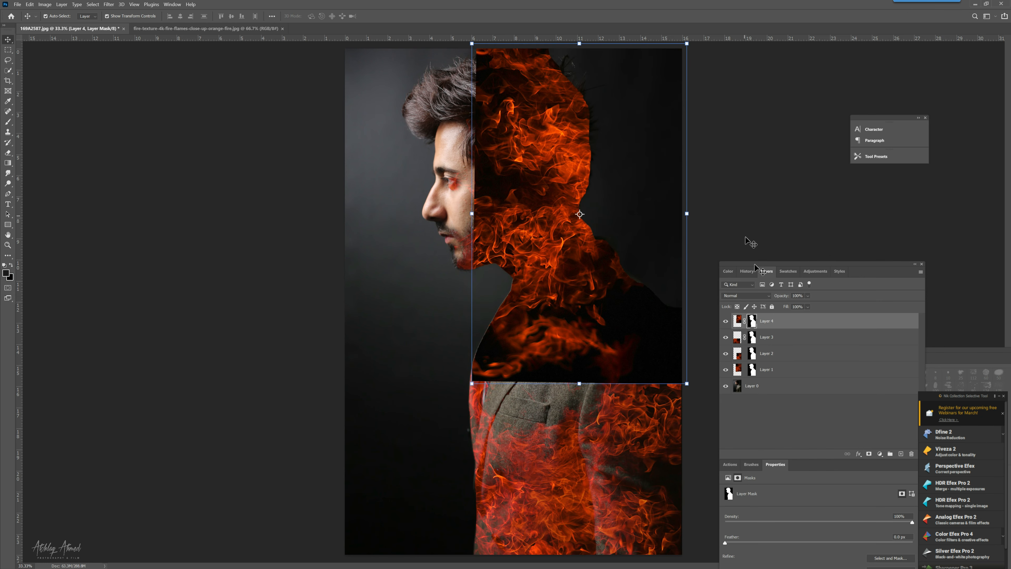
Lower the opacity of the masked fire layer, Layer 4, to 13%.
{"action": "left_click", "coordinate": [807, 295]}
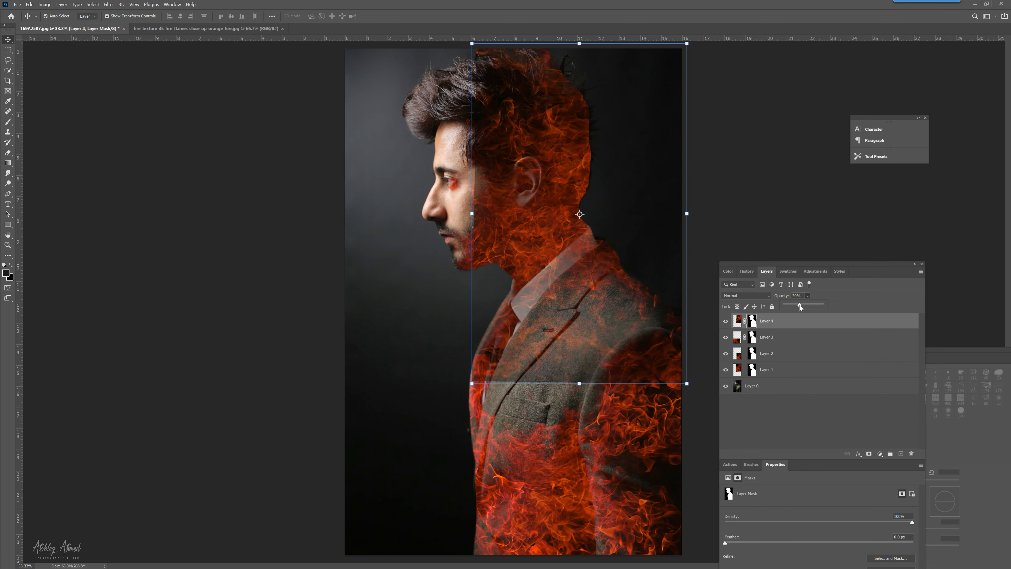
{"action": "left_click_drag", "start_coordinate": [796, 305], "coordinate": [790, 305]}
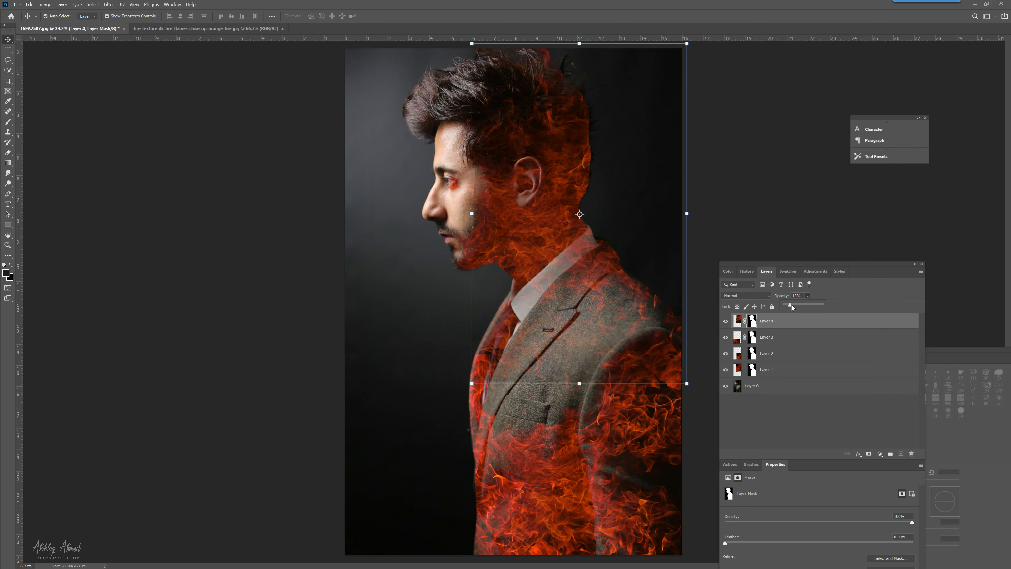
{"action": "left_click", "coordinate": [754, 224]}
{"action": "left_click", "coordinate": [492, 219]}
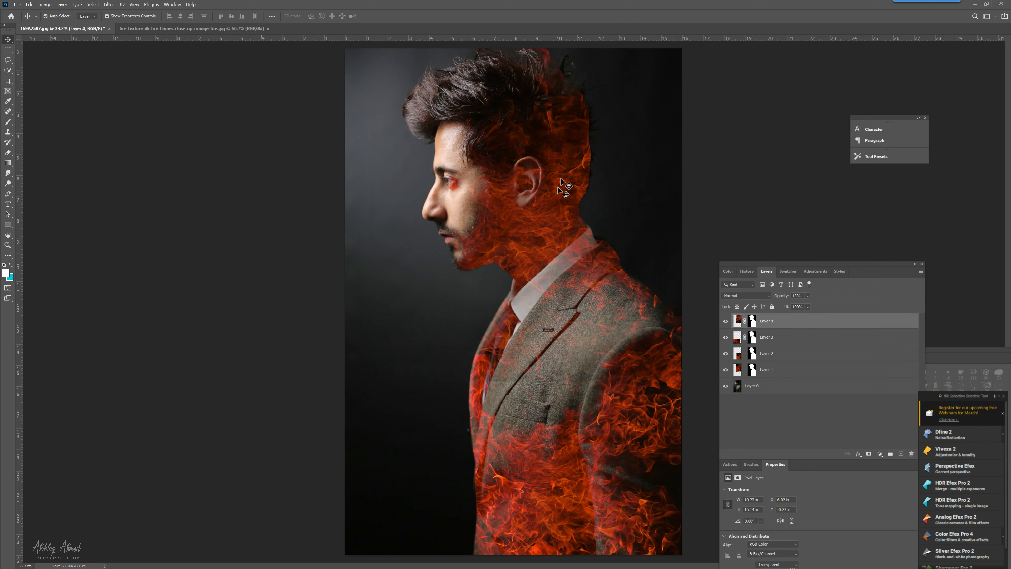
{"action": "left_click", "coordinate": [519, 256]}
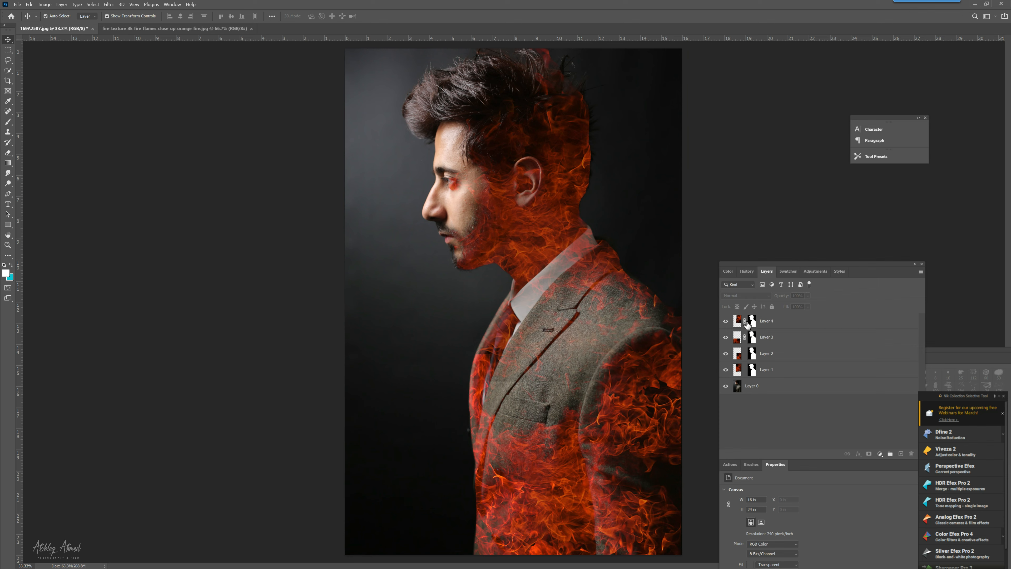
{"action": "left_click", "coordinate": [747, 324]}
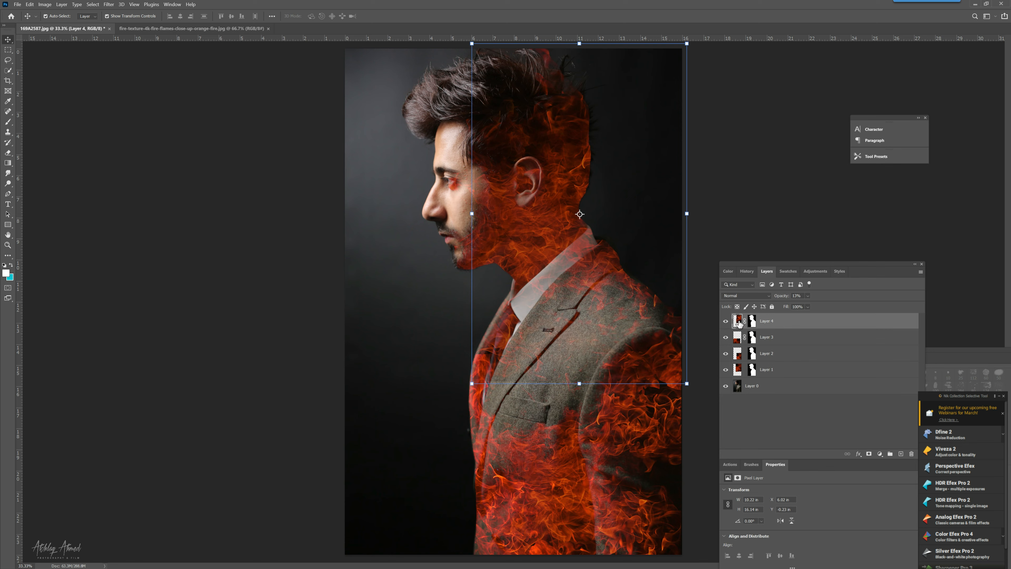
{"action": "left_click", "coordinate": [334, 241]}
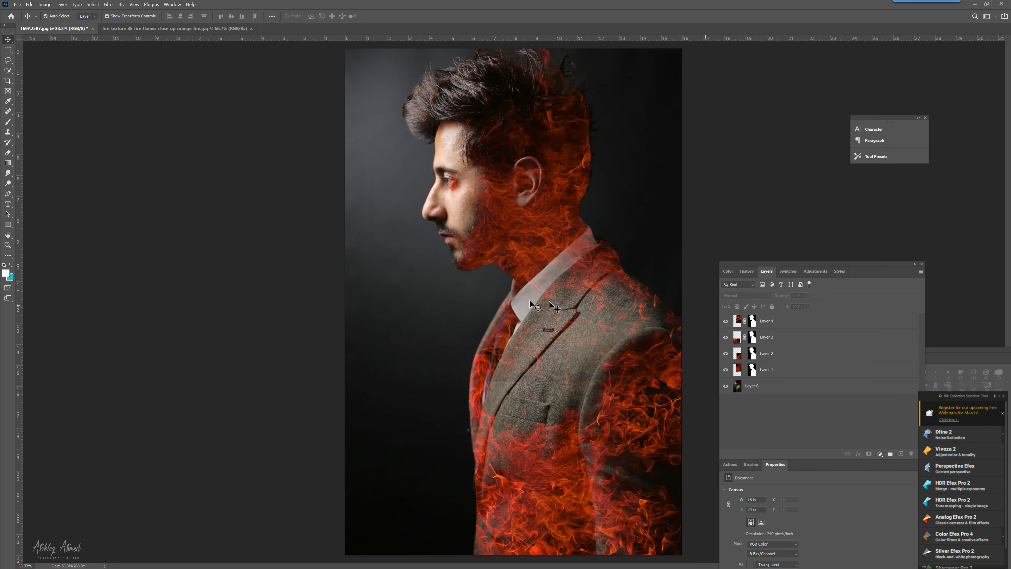
{"action": "left_click", "coordinate": [538, 300]}
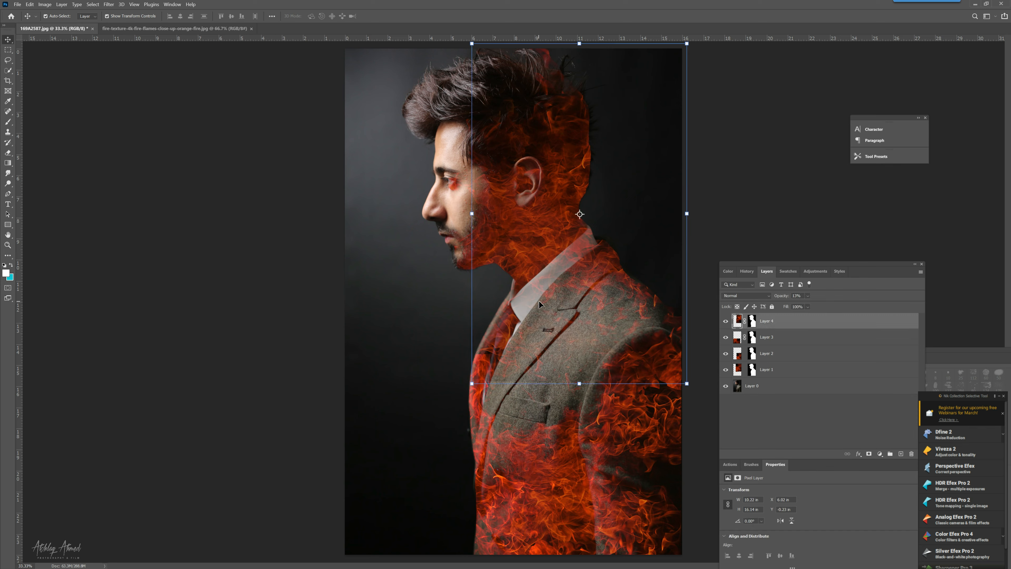
{"action": "left_click", "coordinate": [294, 204]}
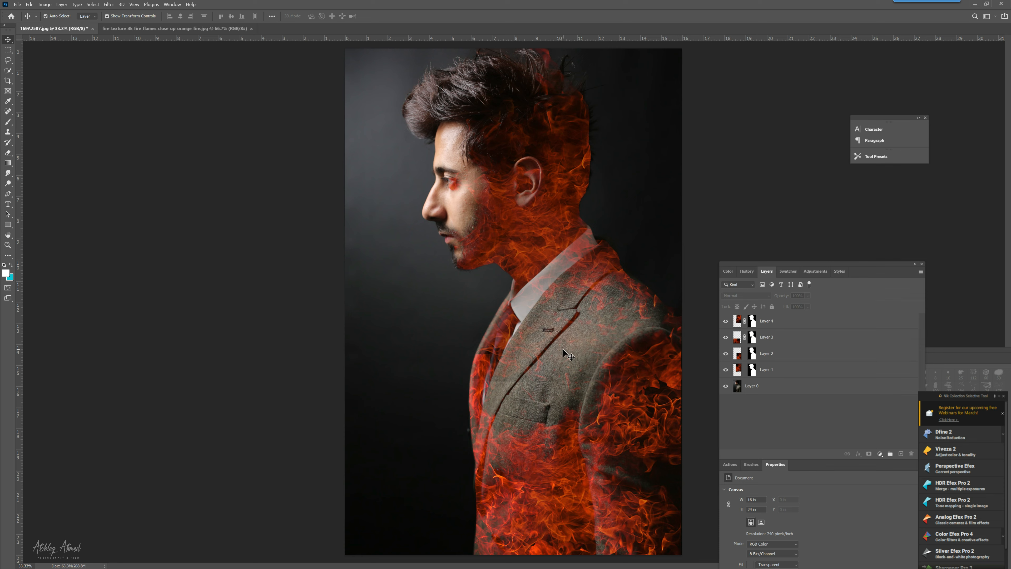
Set the blend mode of Layer 4 to Lighten and deselect the layer.
{"action": "left_click", "coordinate": [526, 220]}
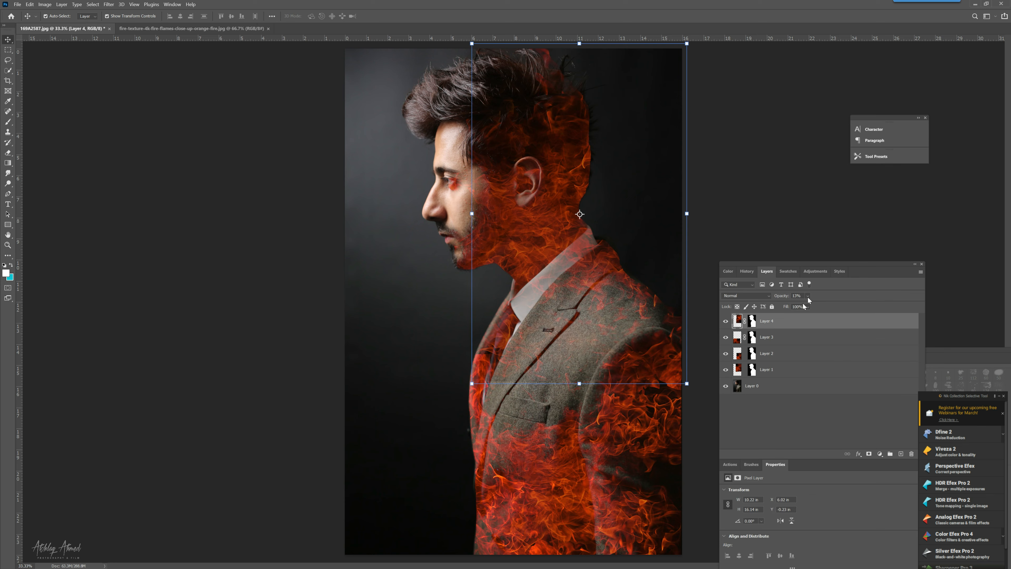
{"action": "left_click", "coordinate": [755, 296]}
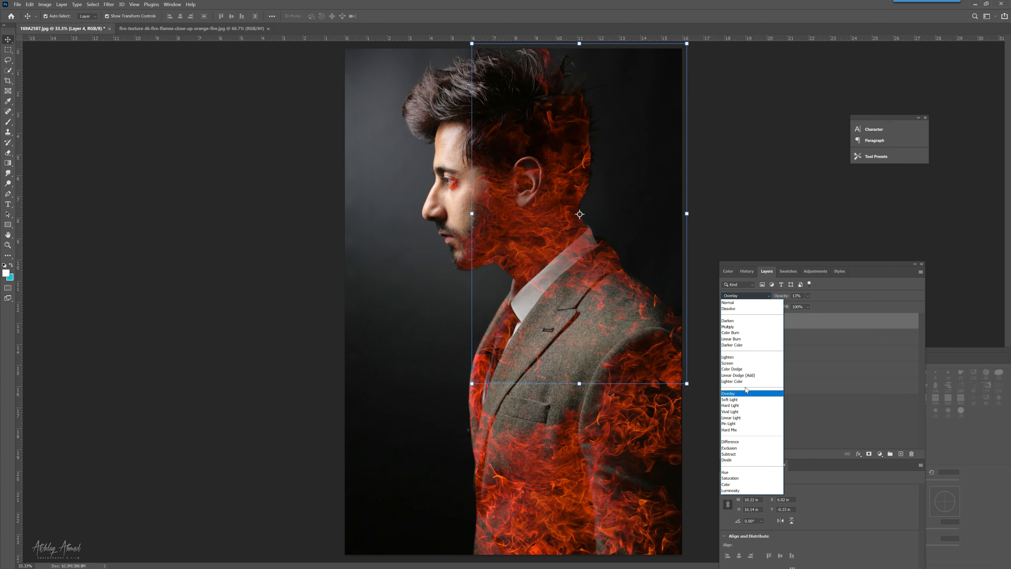
{"action": "left_click", "coordinate": [738, 358]}
{"action": "left_click", "coordinate": [279, 241]}
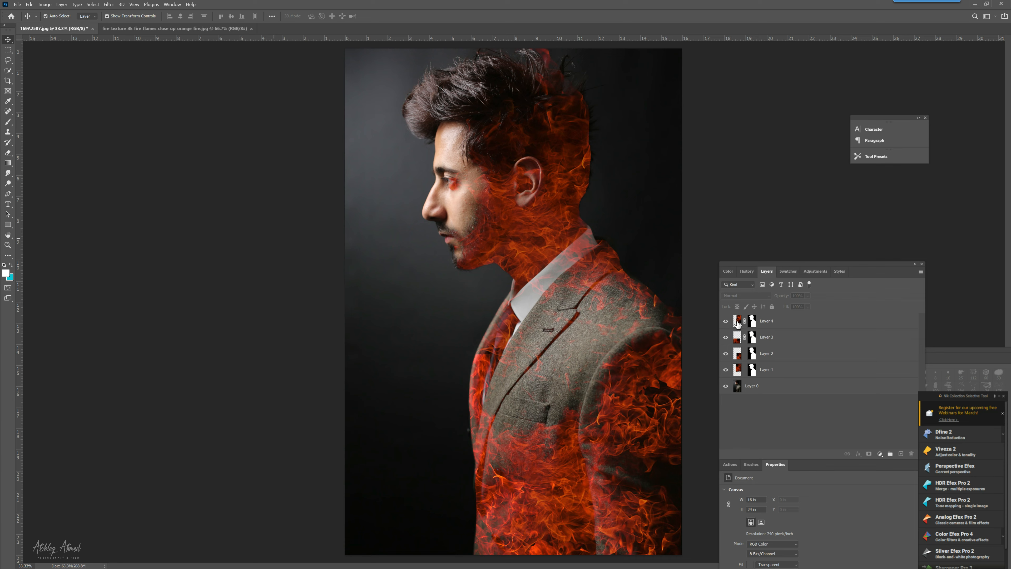
{"action": "left_click", "coordinate": [737, 322]}
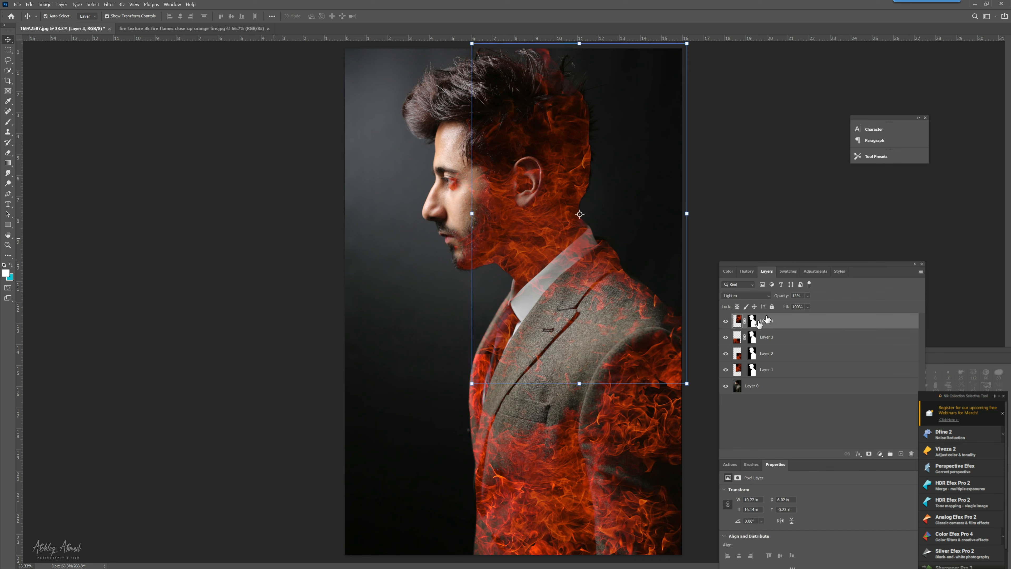
{"action": "left_click", "coordinate": [729, 198]}
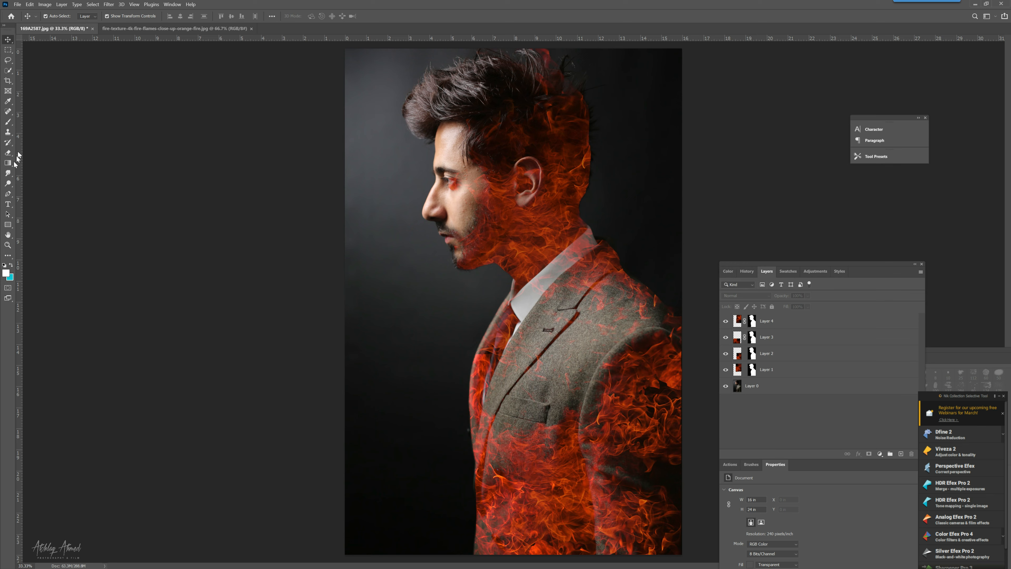
Create a horizontal text layer over the portrait with placeholder text and set its font size to 259 pt.
{"action": "left_click", "coordinate": [8, 204]}
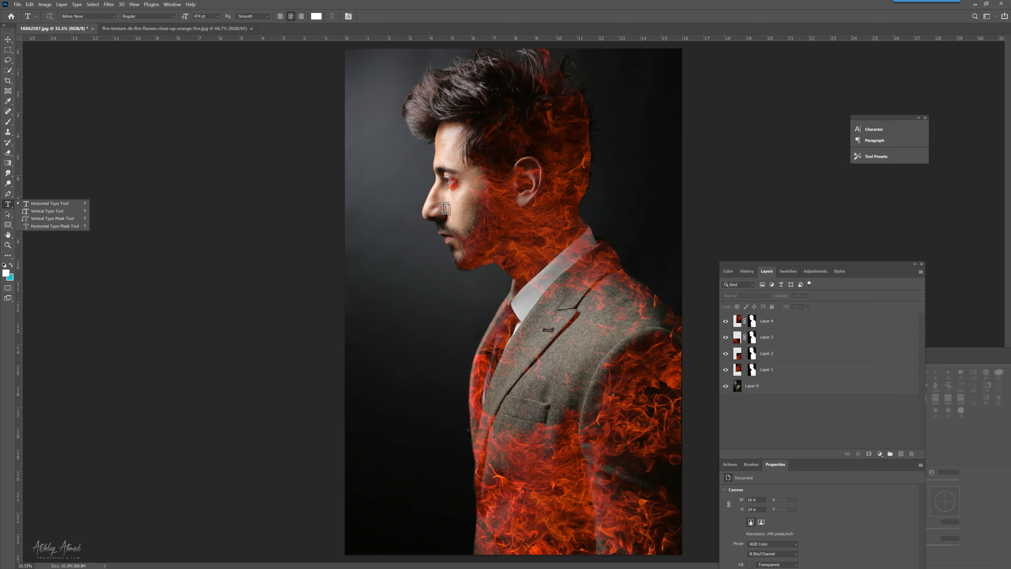
{"action": "left_click", "coordinate": [65, 205]}
{"action": "left_click", "coordinate": [420, 243]}
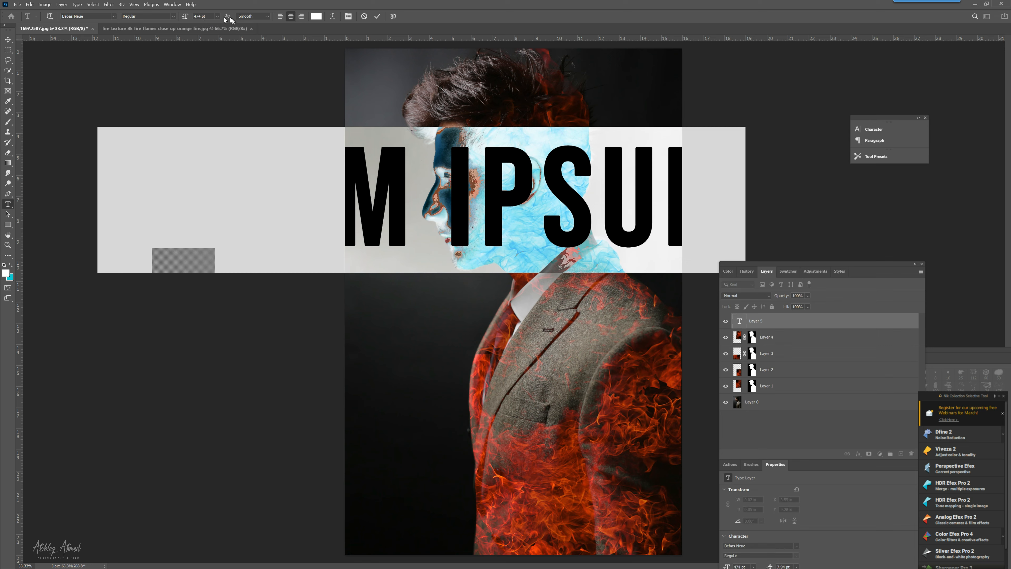
{"action": "left_click_drag", "start_coordinate": [184, 17], "coordinate": [95, 29]}
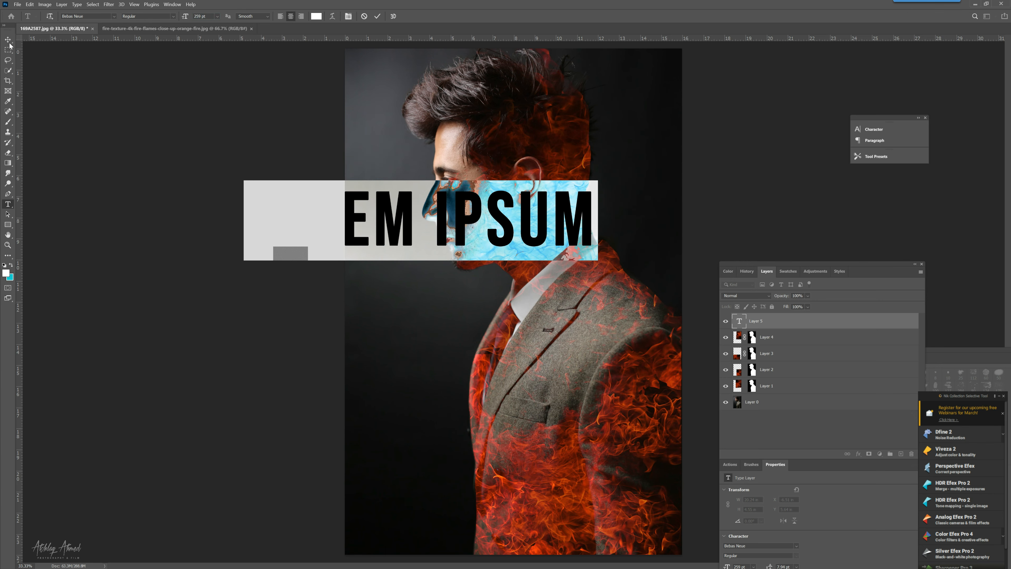
Commit the placeholder text and move it to span the portrait across the man's lower face.
{"action": "left_click", "coordinate": [295, 211]}
{"action": "key", "text": "ctrl+Return"}
{"action": "key", "text": "v"}
{"action": "left_click_drag", "start_coordinate": [408, 229], "coordinate": [502, 246]}
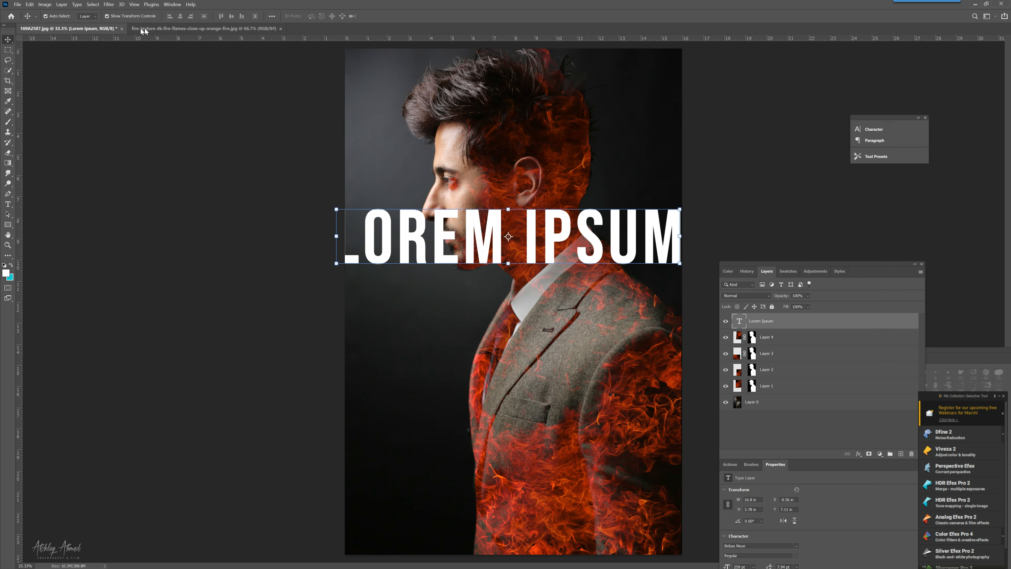
Replace the placeholder text with "COMING SOON".
{"action": "double_click", "coordinate": [480, 223]}
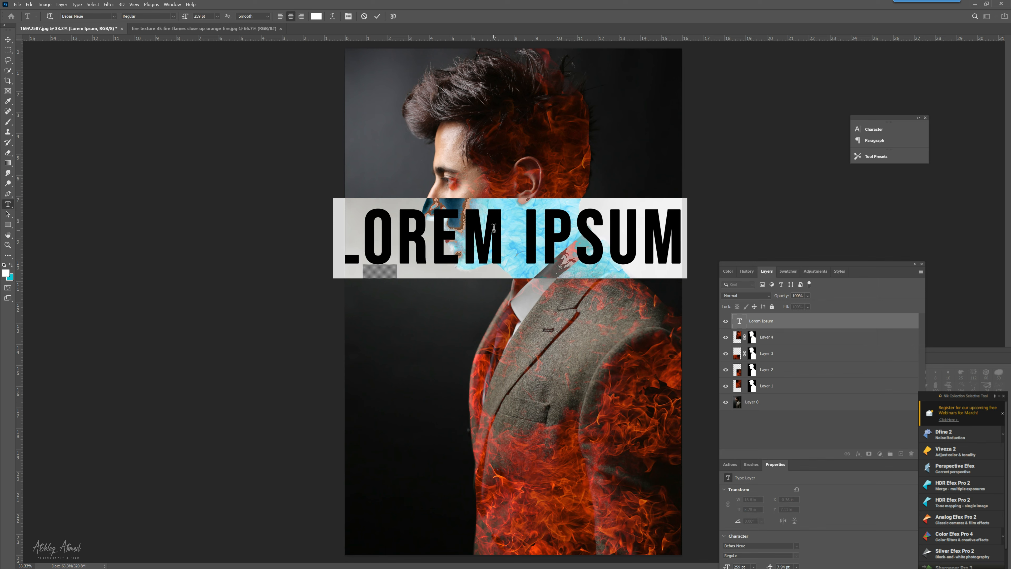
{"action": "type", "text": "COM"}
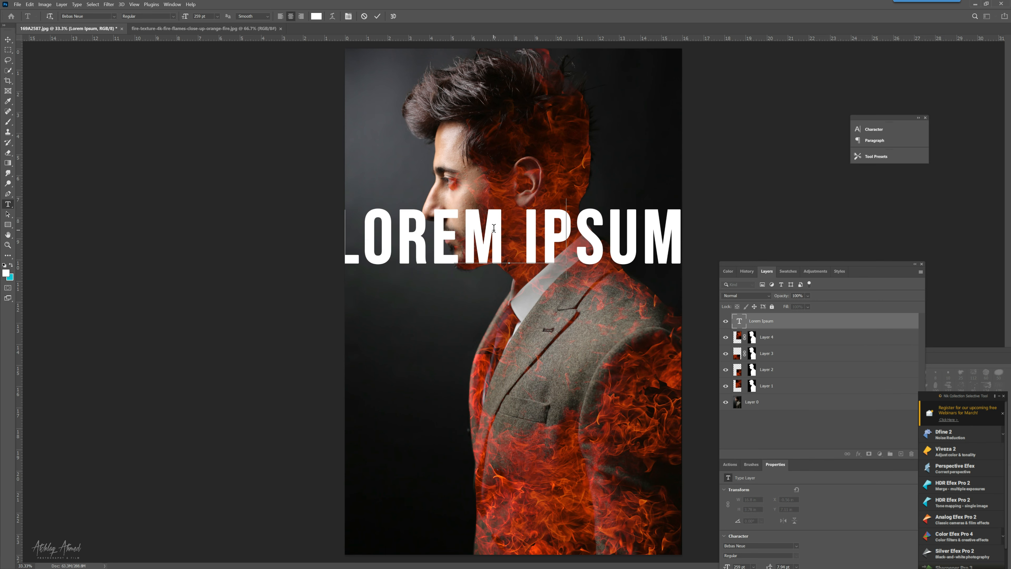
{"action": "type", "text": "ING"}
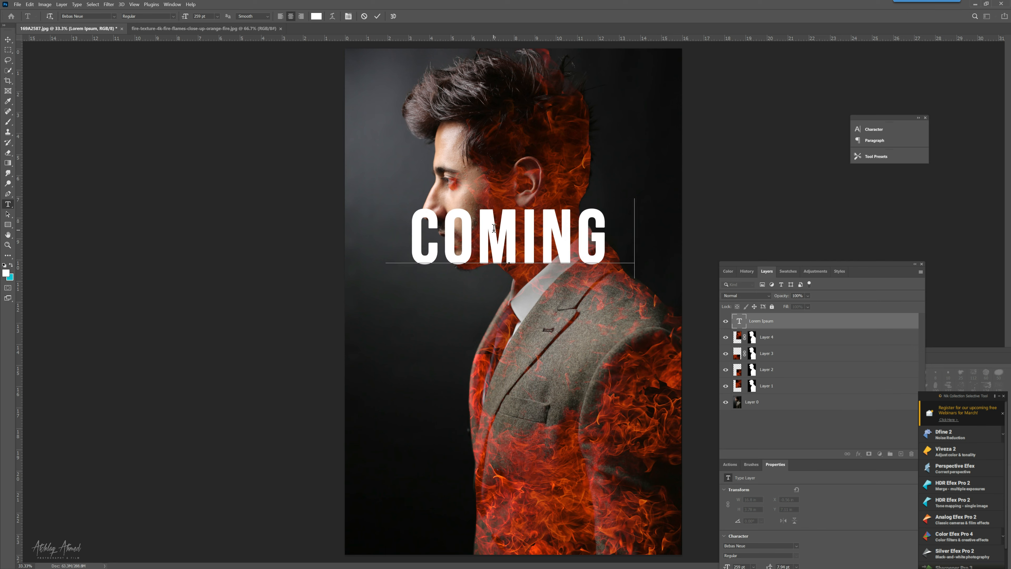
{"action": "key", "text": "BackSpace"}
{"action": "key", "text": "BackSpace"}
{"action": "key", "text": "BackSpace"}
{"action": "type", "text": "SOON"}
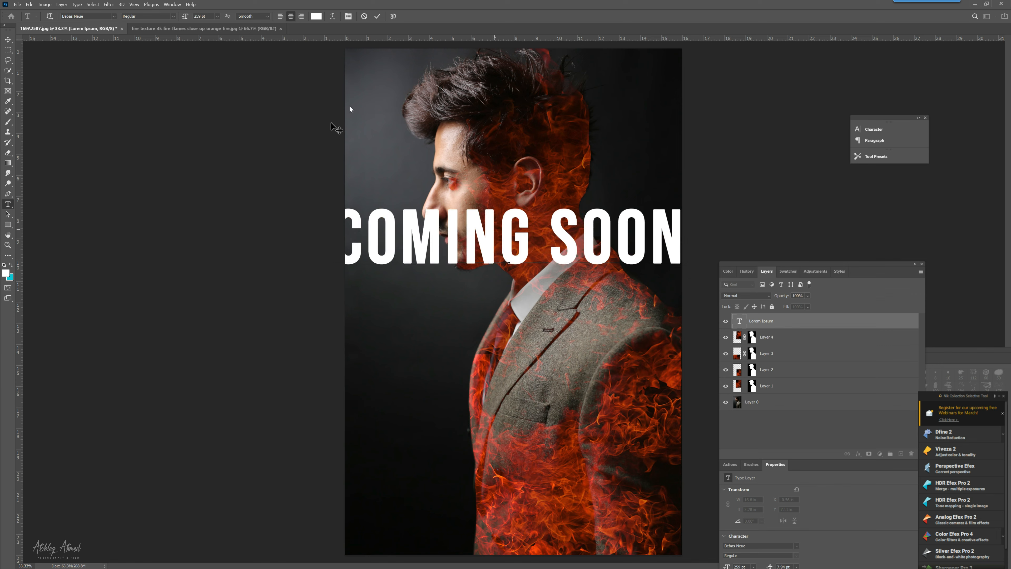
Reduce the font size of the "COMING SOON" text to 218 pt and finish editing the text.
{"action": "left_click_drag", "start_coordinate": [182, 20], "coordinate": [161, 21]}
{"action": "triple_click", "coordinate": [549, 225]}
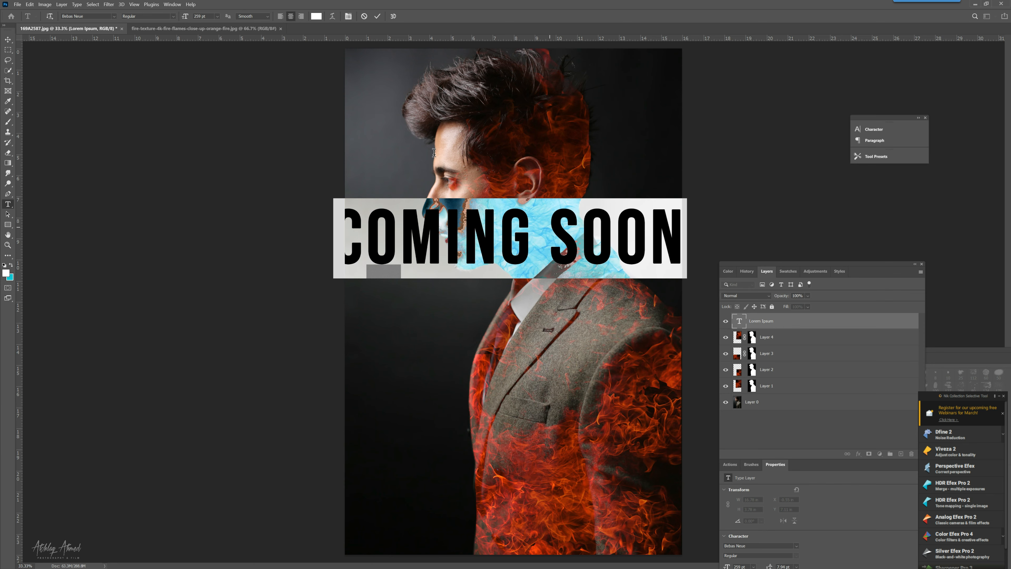
{"action": "left_click_drag", "start_coordinate": [185, 21], "coordinate": [171, 21]}
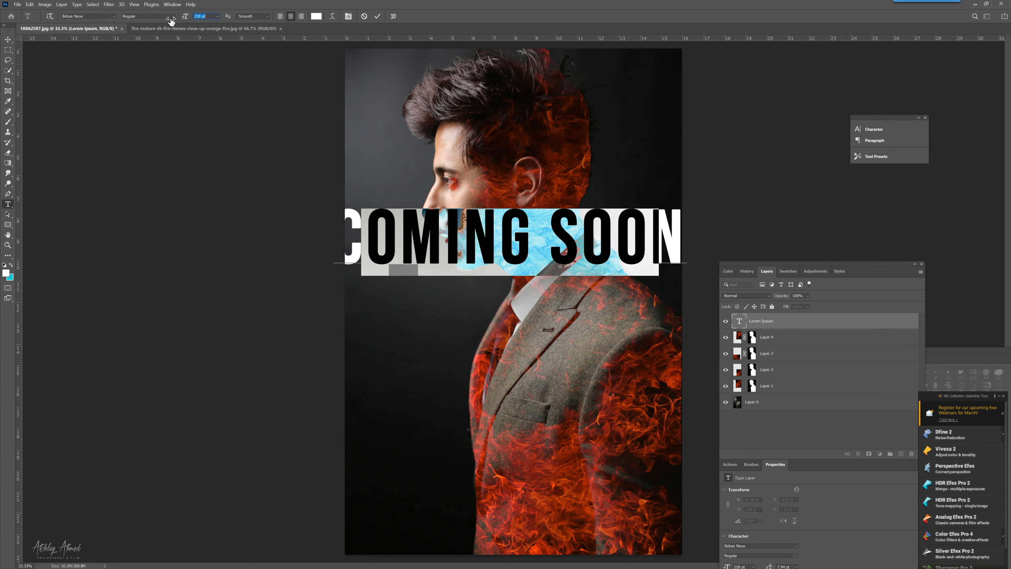
{"action": "left_click", "coordinate": [512, 226]}
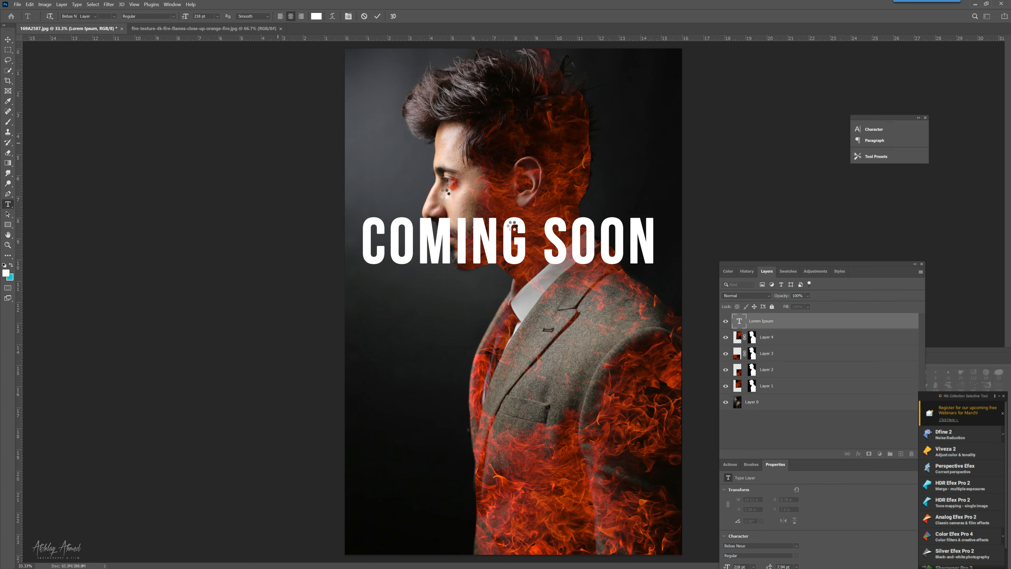
{"action": "key", "text": "Escape"}
Move the "COMING SOON" text down over the man's neck and shirt collar, roughly centred across the portrait.
{"action": "key", "text": "v"}
{"action": "left_click_drag", "start_coordinate": [519, 239], "coordinate": [531, 277]}
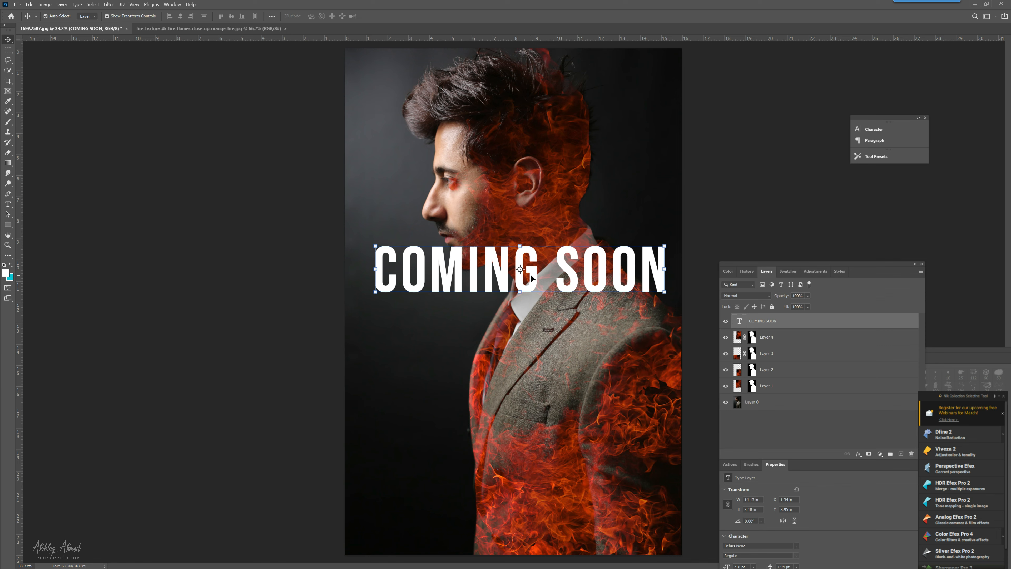
{"action": "left_click_drag", "start_coordinate": [523, 282], "coordinate": [525, 289]}
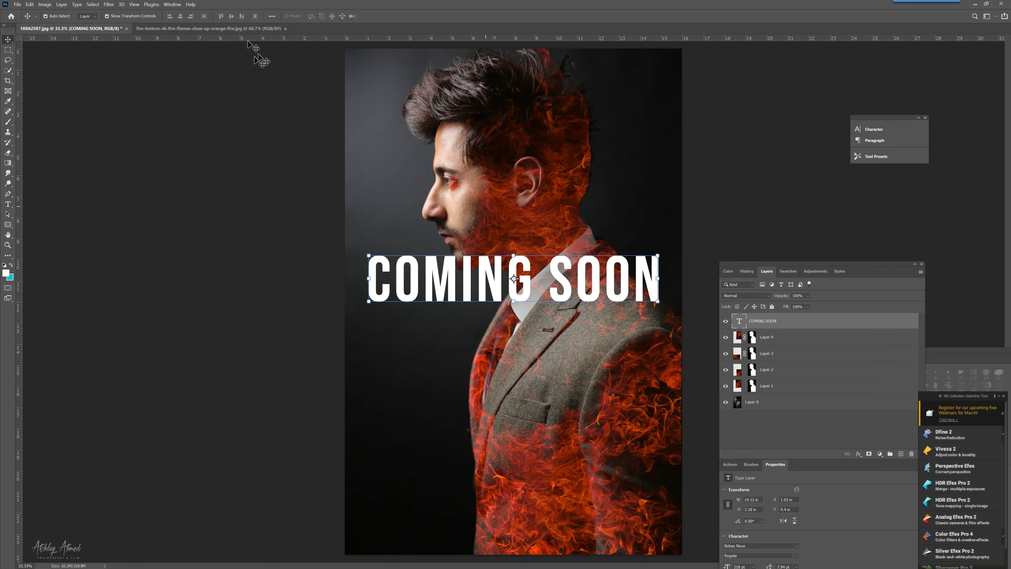
Load the saved "model" selection and turn it into a layer mask on the "COMING SOON" text layer.
{"action": "left_click", "coordinate": [91, 4]}
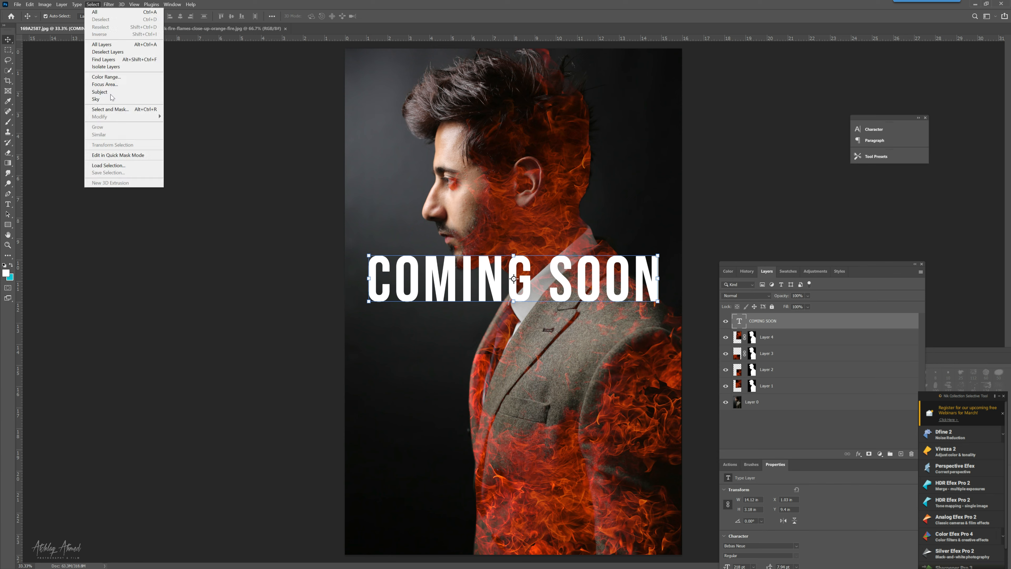
{"action": "left_click", "coordinate": [122, 167]}
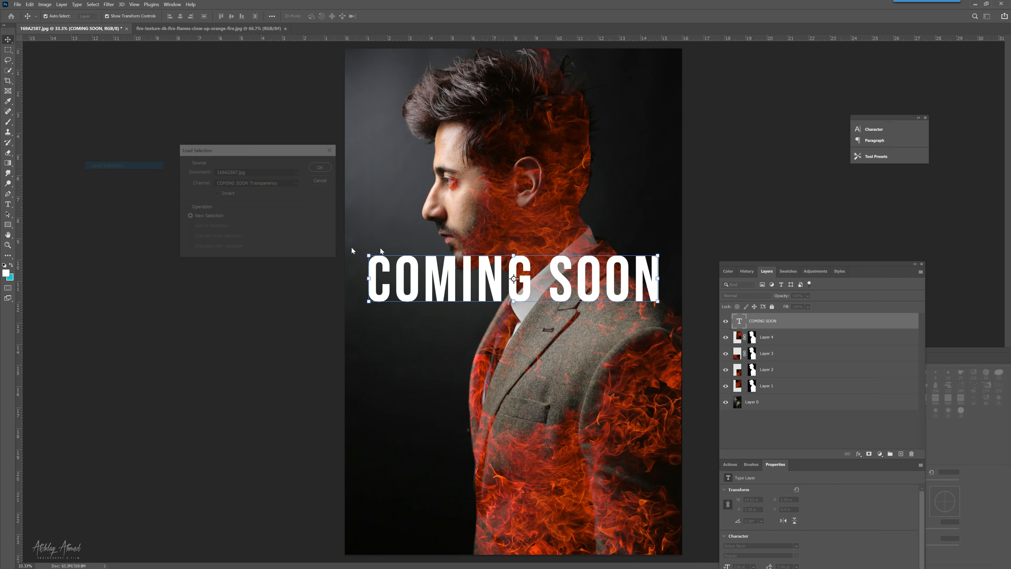
{"action": "left_click", "coordinate": [278, 182]}
{"action": "left_click", "coordinate": [269, 204]}
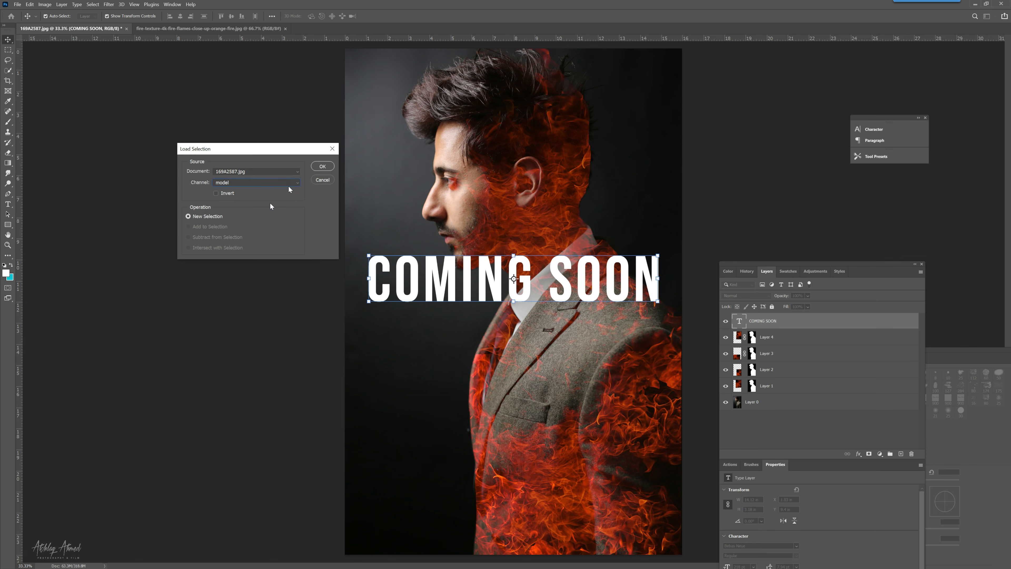
{"action": "left_click", "coordinate": [320, 167]}
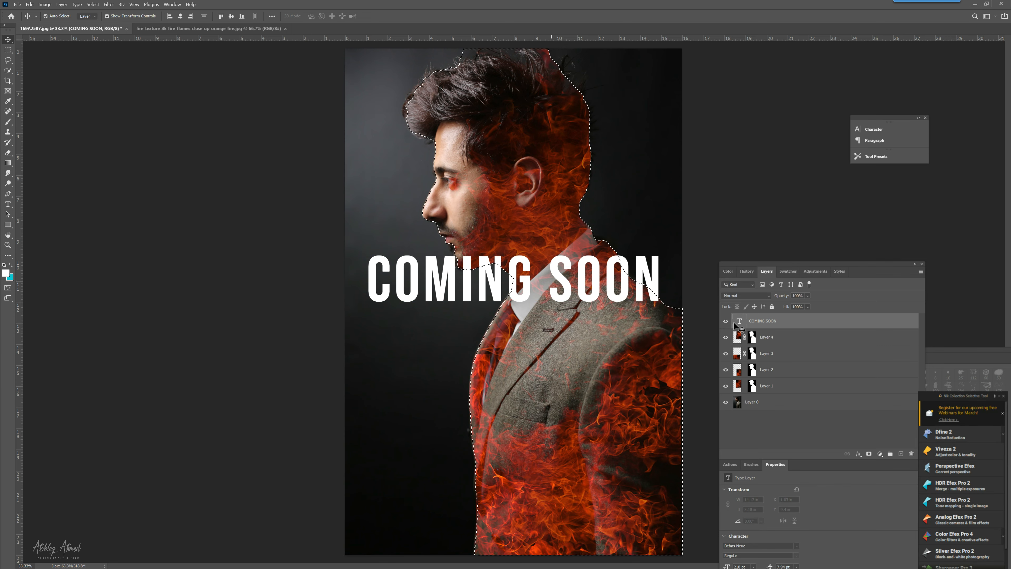
{"action": "left_click", "coordinate": [869, 454]}
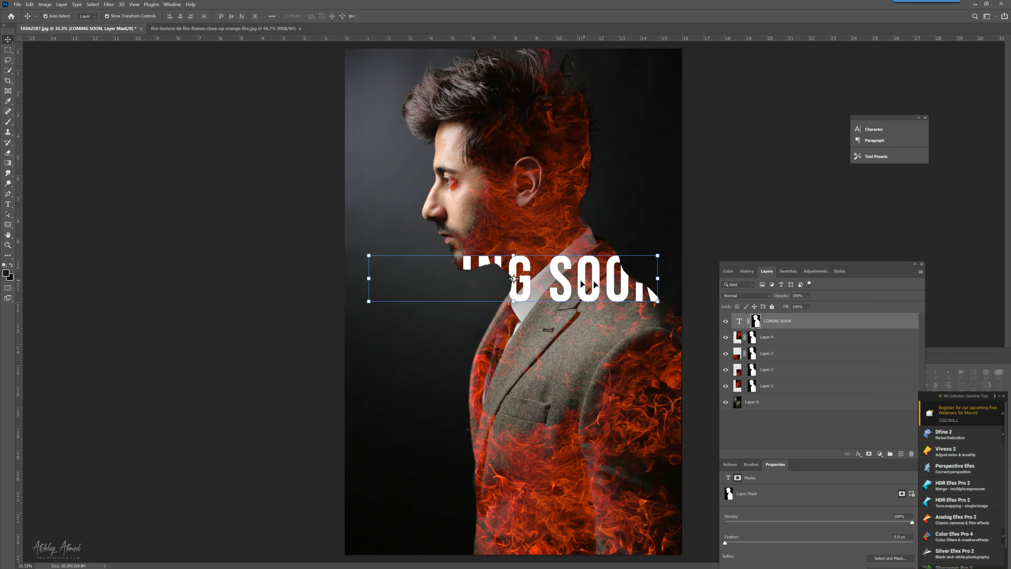
Try unlinking and relinking the mask on the "COMING SOON" layer, and delete that mask.
{"action": "left_click_drag", "start_coordinate": [566, 281], "coordinate": [566, 278]}
{"action": "left_click", "coordinate": [747, 323]}
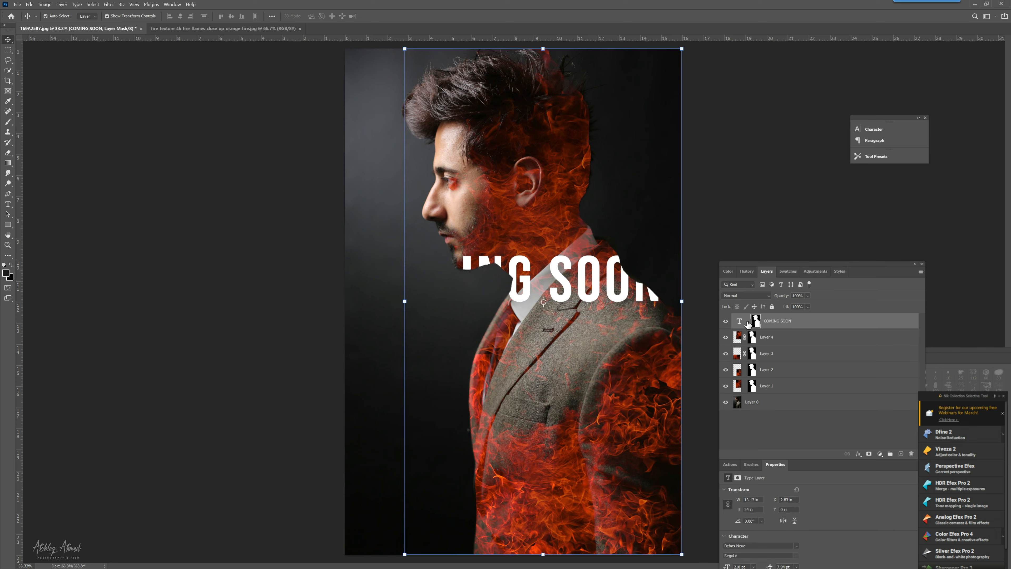
{"action": "left_click", "coordinate": [756, 323]}
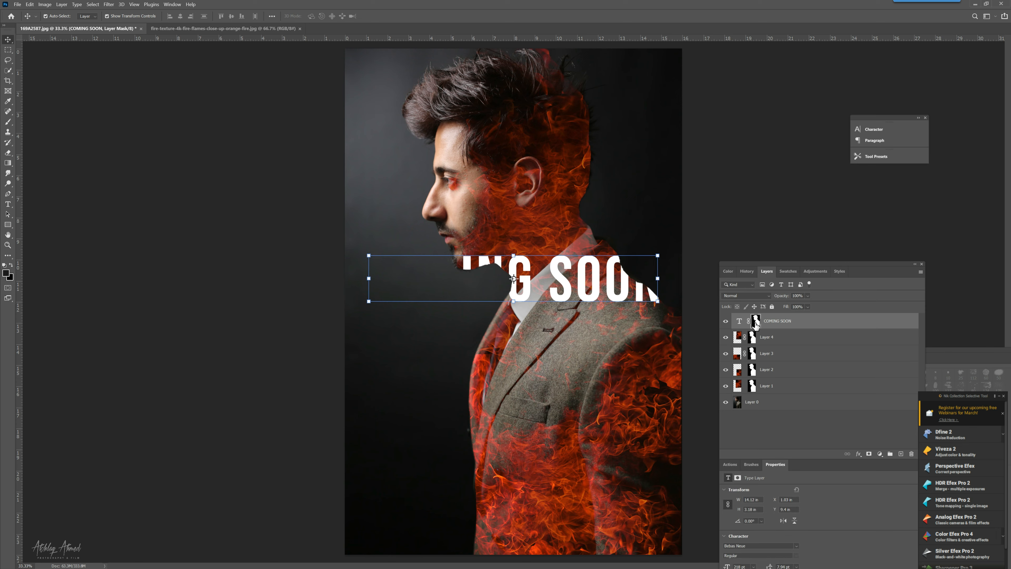
{"action": "left_click", "coordinate": [911, 455]}
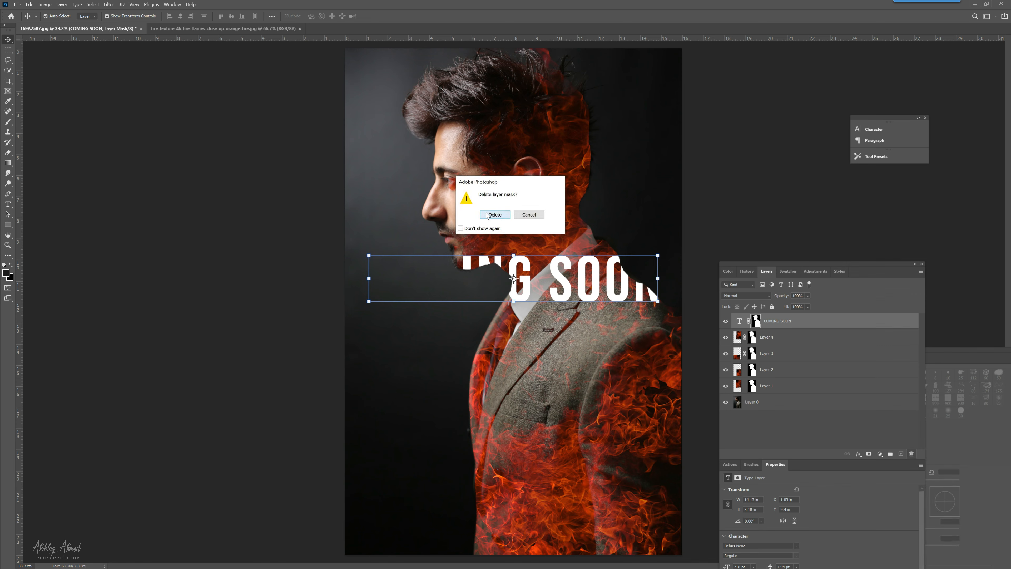
{"action": "left_click", "coordinate": [495, 215]}
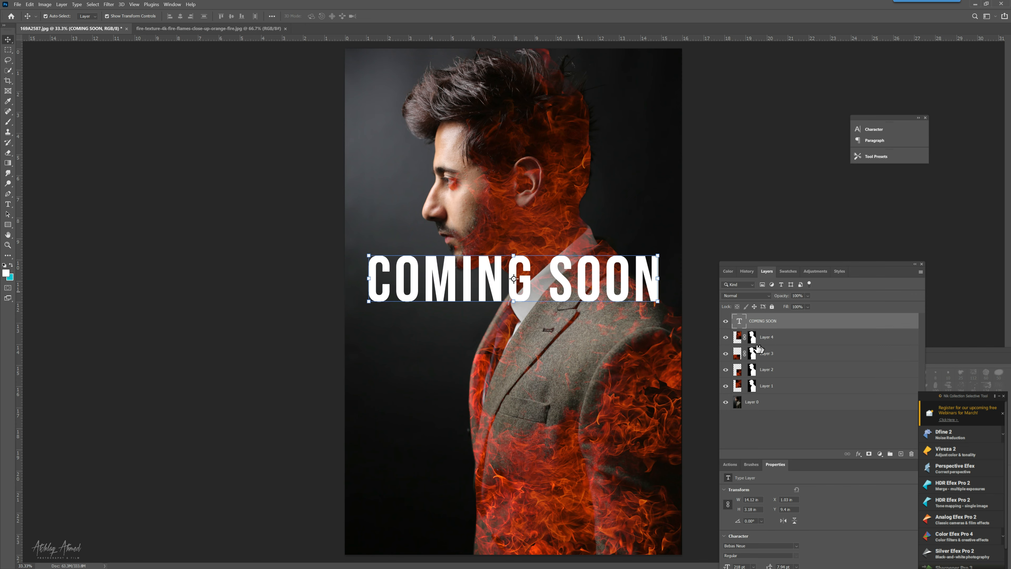
Add a blank layer mask to the "COMING SOON" text and load a selection from its "COMING SOON Mask" channel.
{"action": "left_click", "coordinate": [868, 454]}
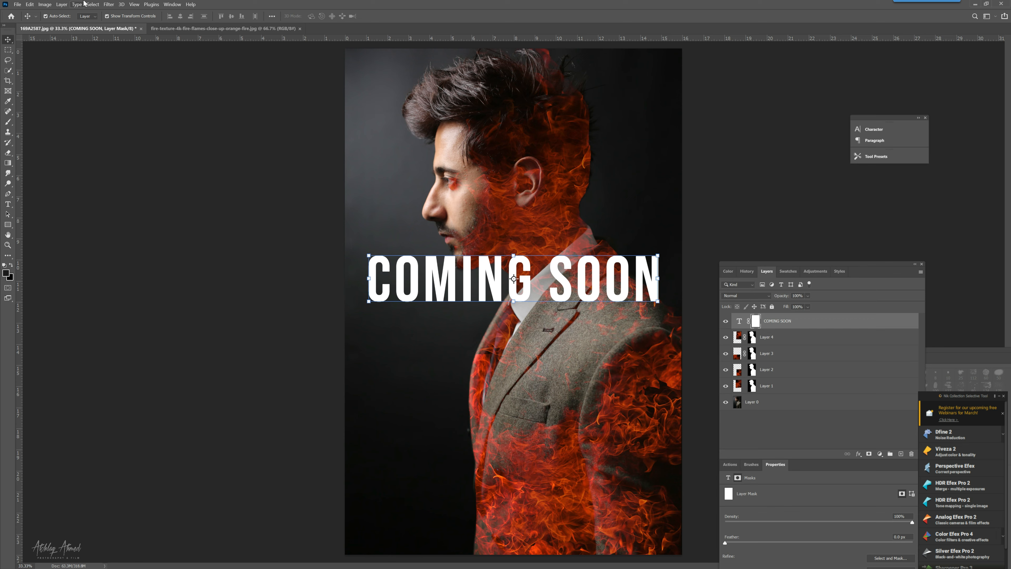
{"action": "left_click", "coordinate": [93, 4]}
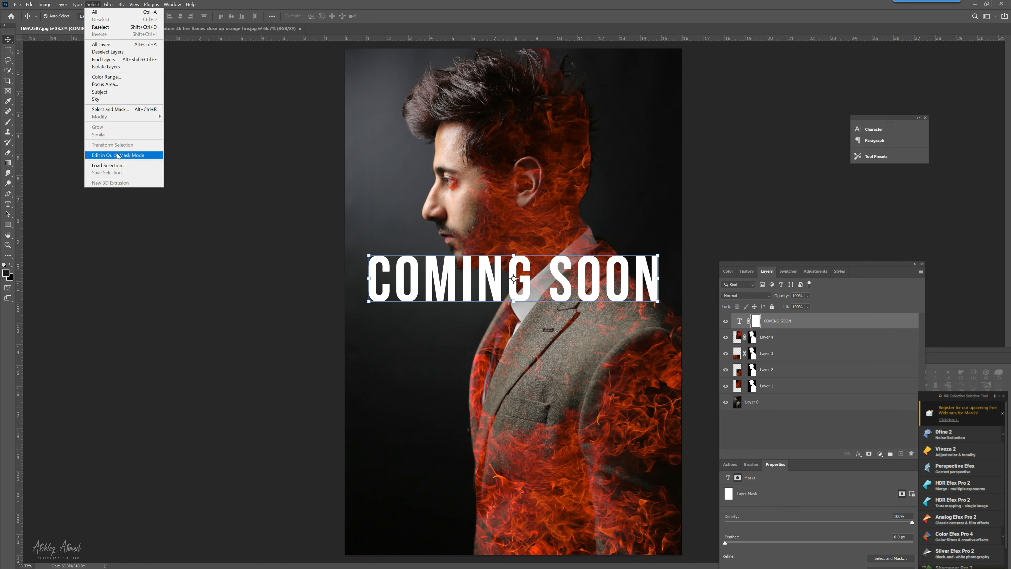
{"action": "left_click", "coordinate": [113, 165]}
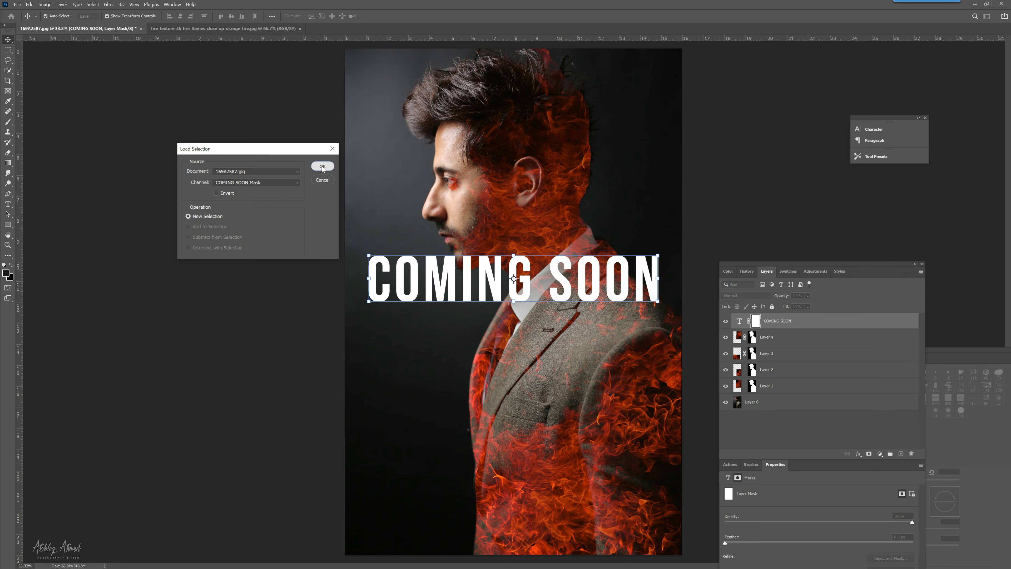
{"action": "left_click", "coordinate": [321, 166]}
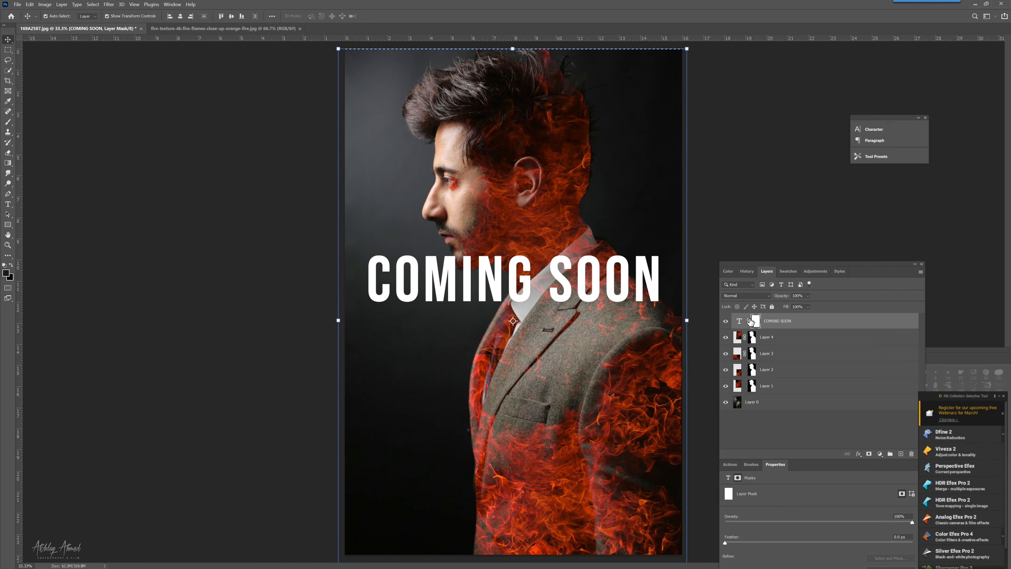
Delete the blank mask from the "COMING SOON" layer and move the text slightly lower over the collar.
{"action": "left_click", "coordinate": [739, 320]}
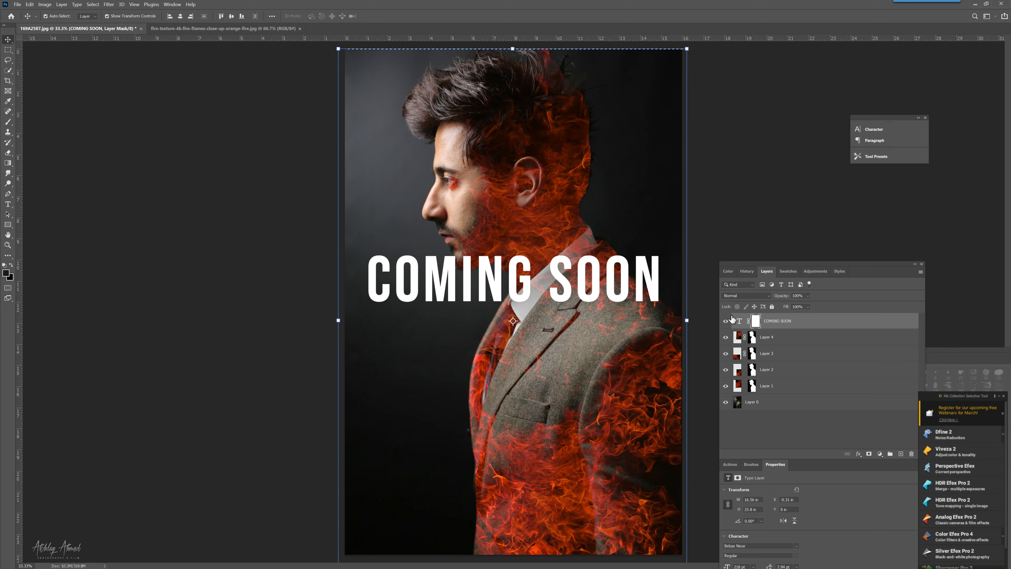
{"action": "left_click_drag", "start_coordinate": [589, 288], "coordinate": [533, 261]}
{"action": "key", "text": "ctrl"}
{"action": "left_click", "coordinate": [911, 453]}
{"action": "left_click", "coordinate": [494, 214]}
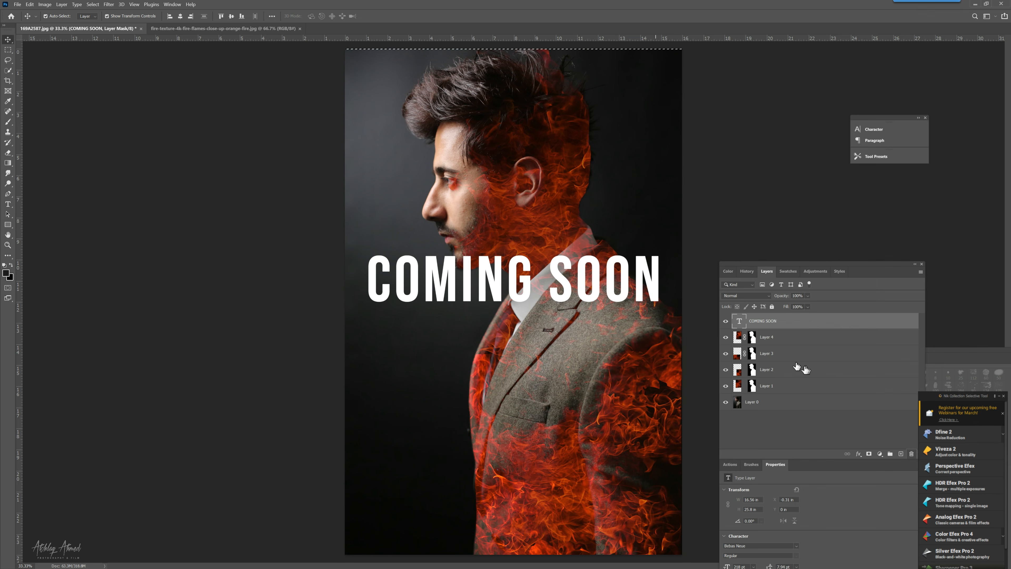
{"action": "left_click_drag", "start_coordinate": [580, 282], "coordinate": [580, 297]}
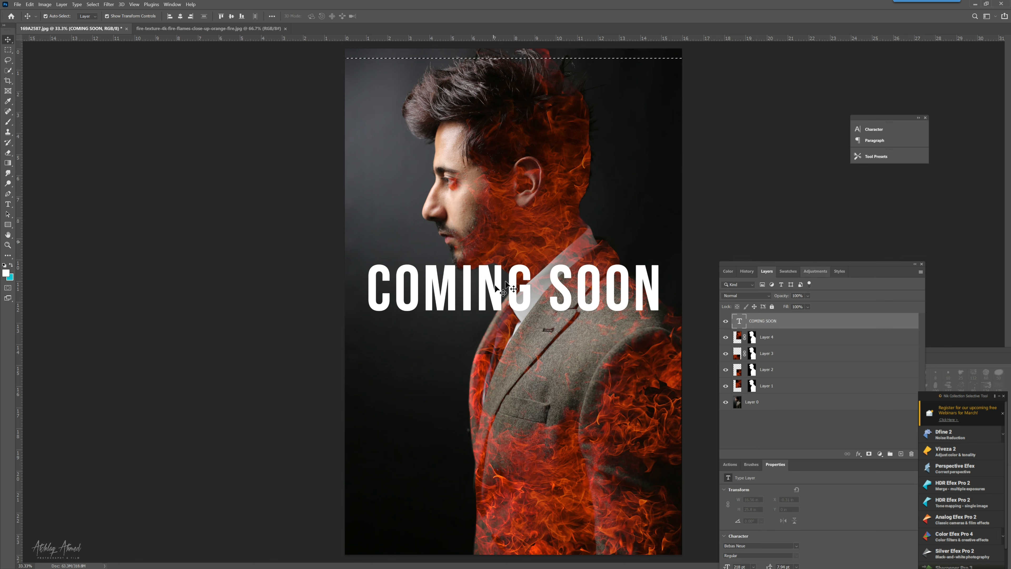
Replace the current selection with the saved "model" channel and mask the lowered "COMING SOON" text with it.
{"action": "left_click", "coordinate": [92, 5]}
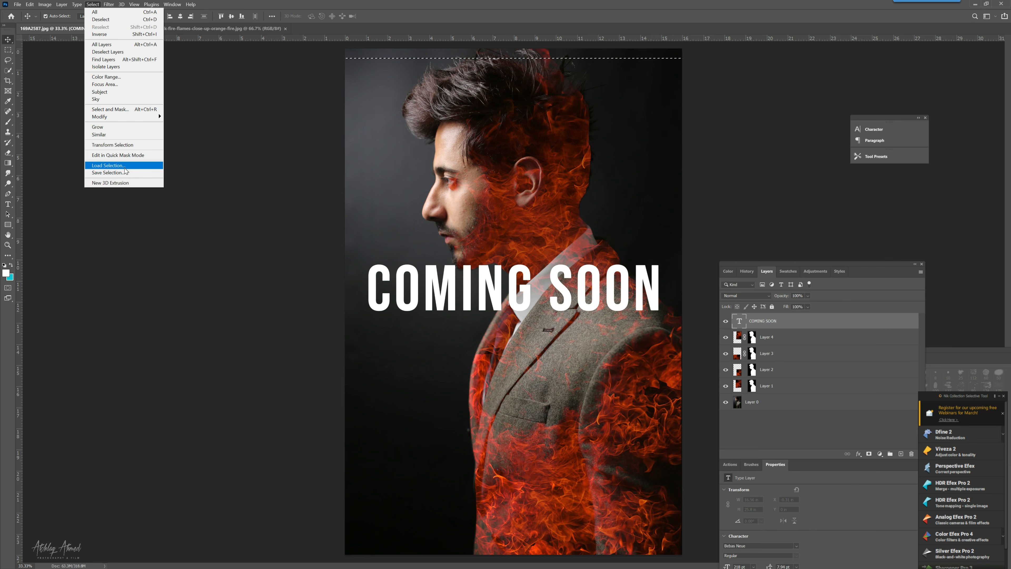
{"action": "left_click", "coordinate": [124, 166]}
{"action": "left_click", "coordinate": [287, 182]}
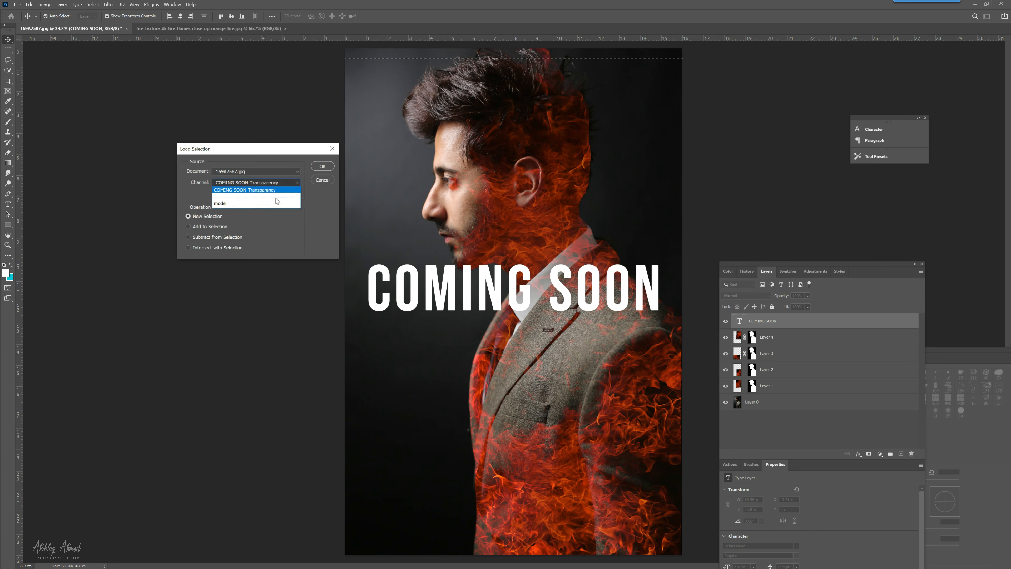
{"action": "left_click", "coordinate": [269, 202]}
{"action": "left_click", "coordinate": [322, 166]}
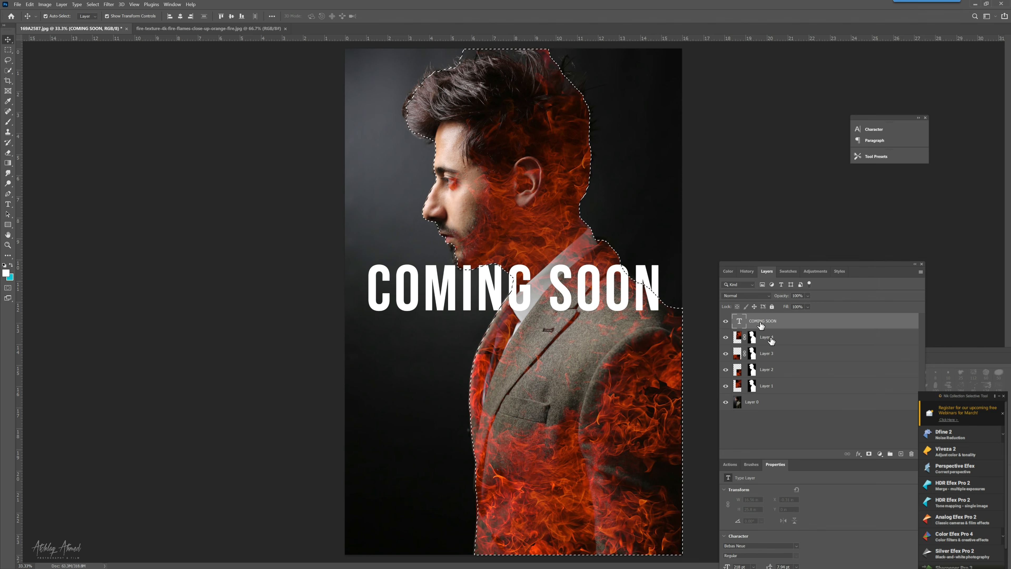
{"action": "left_click", "coordinate": [869, 454]}
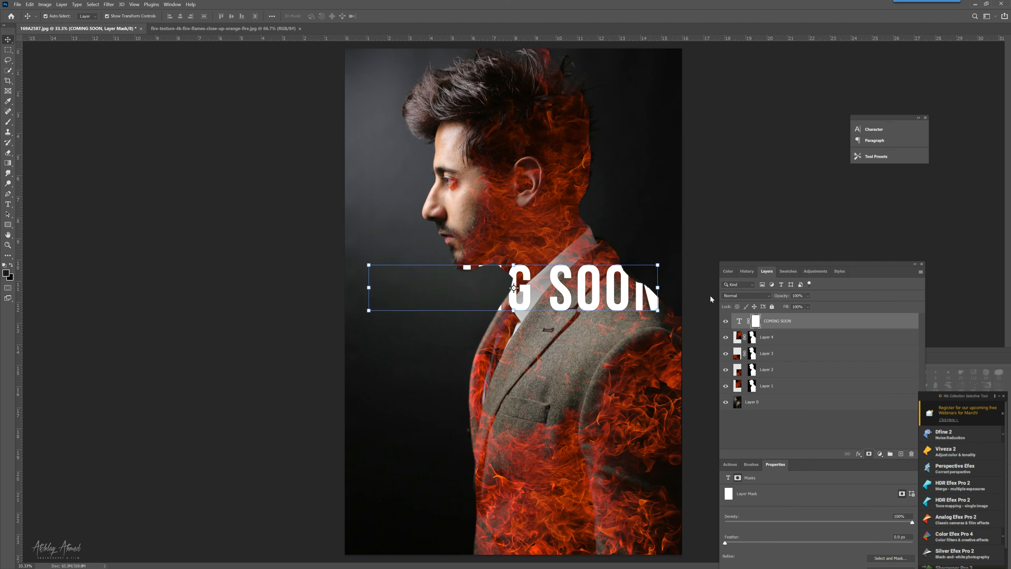
Unlink the mask from the "COMING SOON" text, try moving the mask downward separately, and undo the move.
{"action": "left_click", "coordinate": [748, 322]}
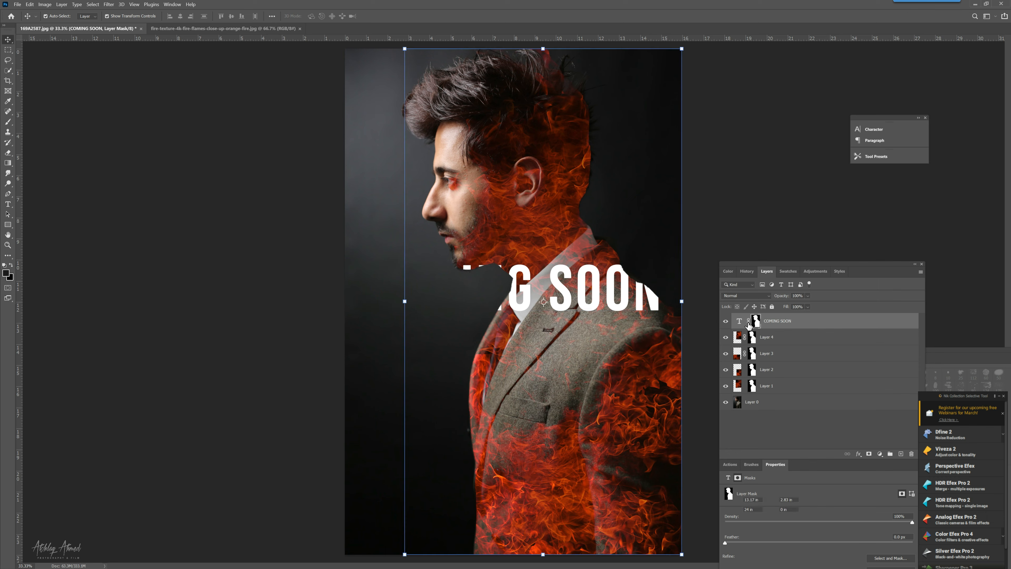
{"action": "double_click", "coordinate": [597, 294]}
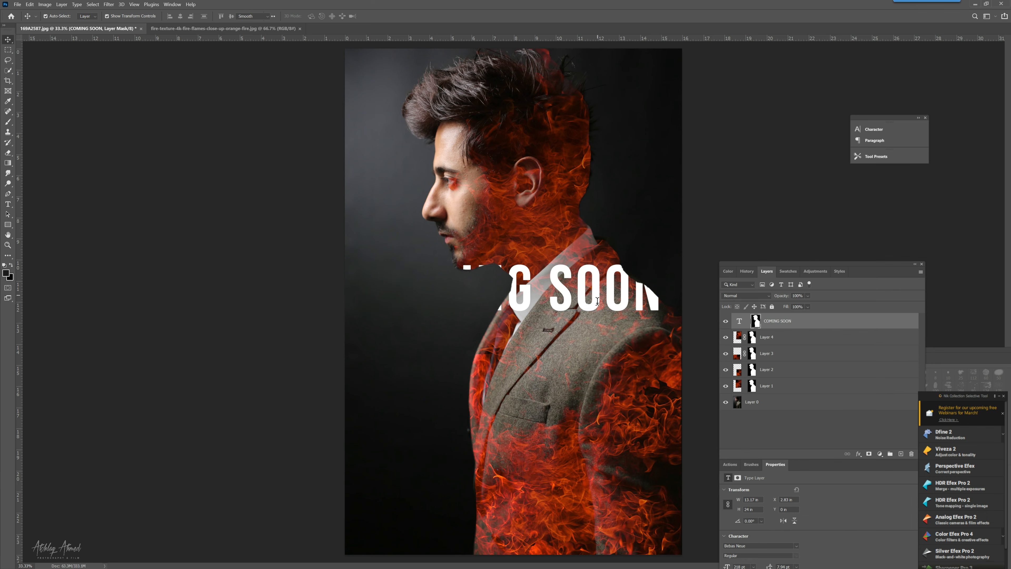
{"action": "left_click", "coordinate": [8, 40]}
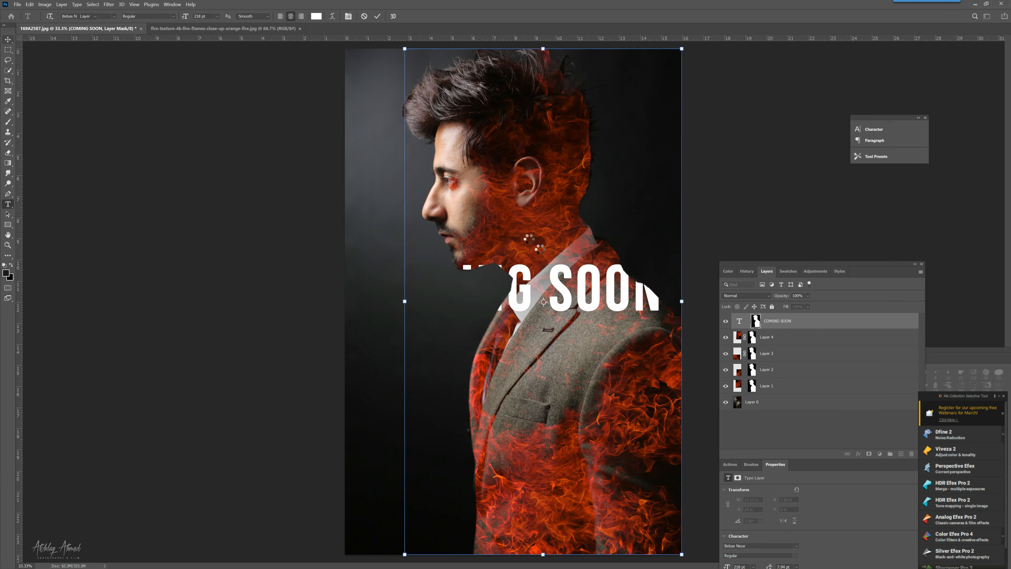
{"action": "left_click_drag", "start_coordinate": [523, 288], "coordinate": [535, 360]}
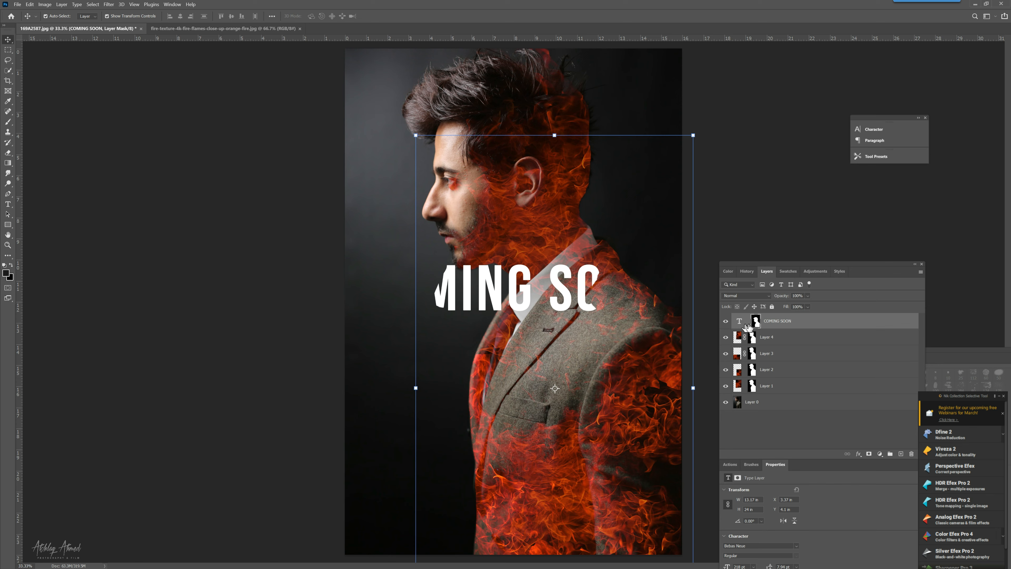
{"action": "key", "text": "ctrl+z"}
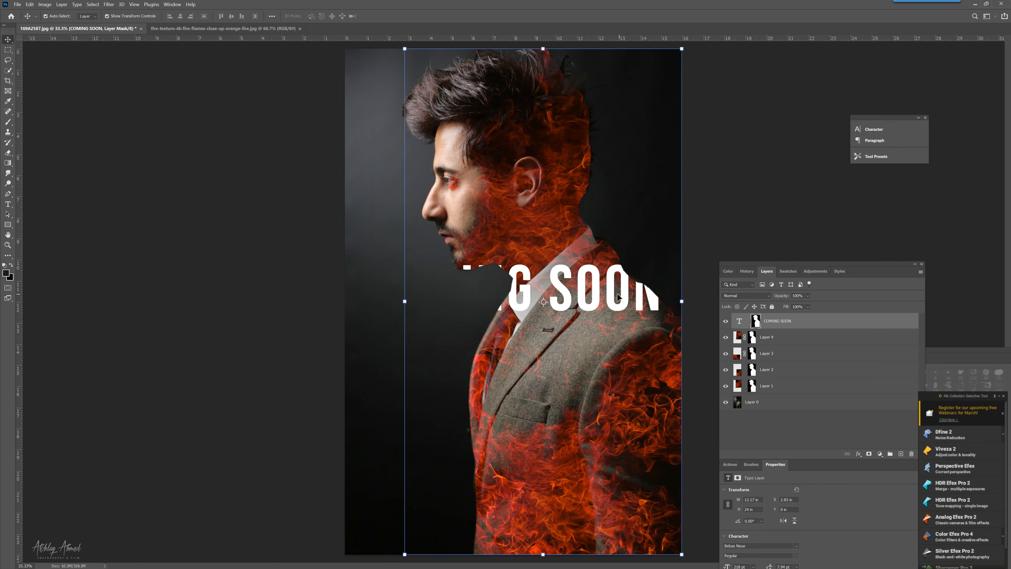
Relink the mask to the "COMING SOON" text and undo back to before the mask and "model" selection were applied.
{"action": "left_click", "coordinate": [747, 322]}
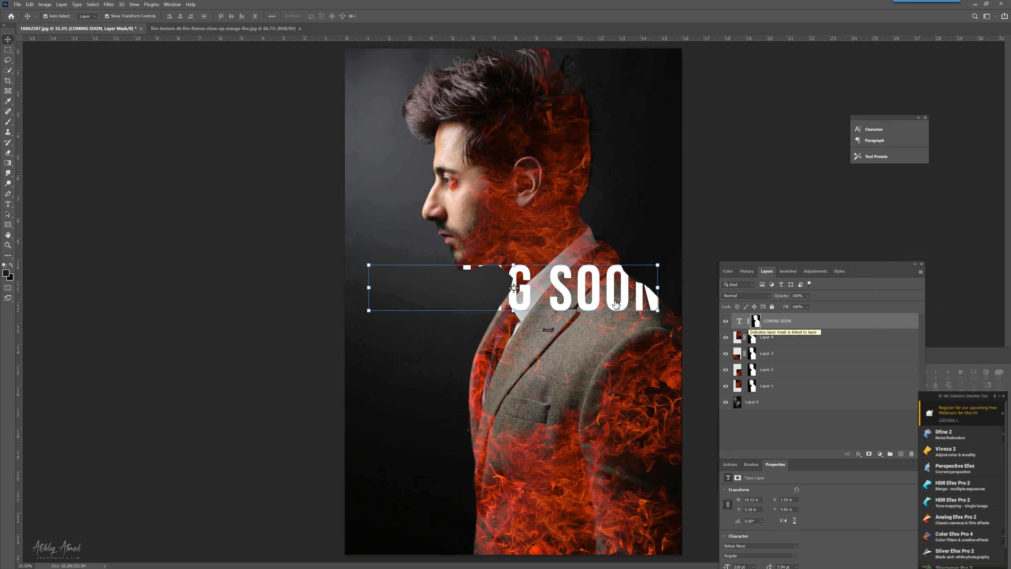
{"action": "key", "text": "ctrl+z"}
{"action": "key", "text": "ctrl+z"}
{"action": "key", "text": "ctrl+z"}
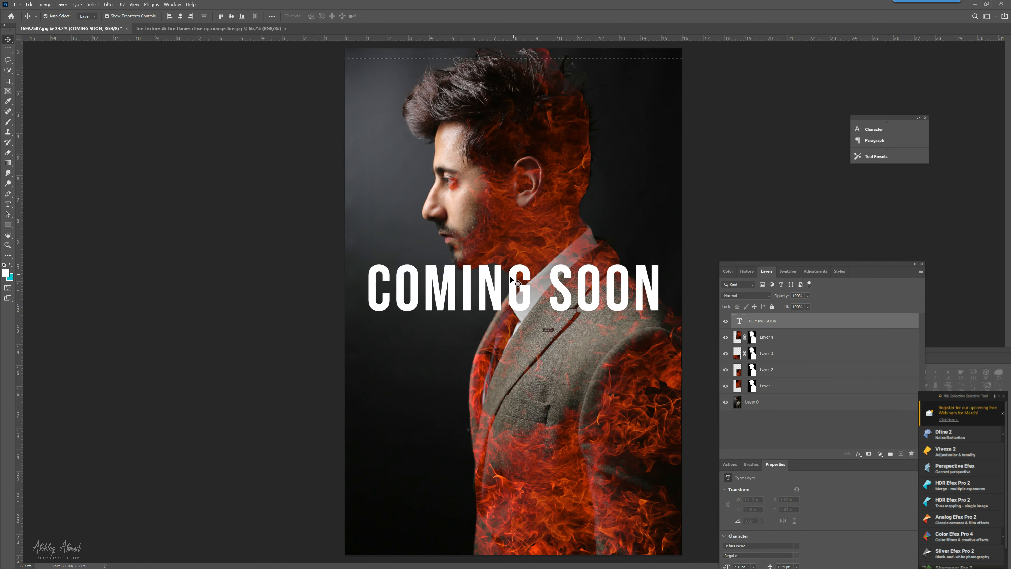
Move the "COMING SOON" text up to the man's chin and delete its layer from the composition.
{"action": "double_click", "coordinate": [463, 277]}
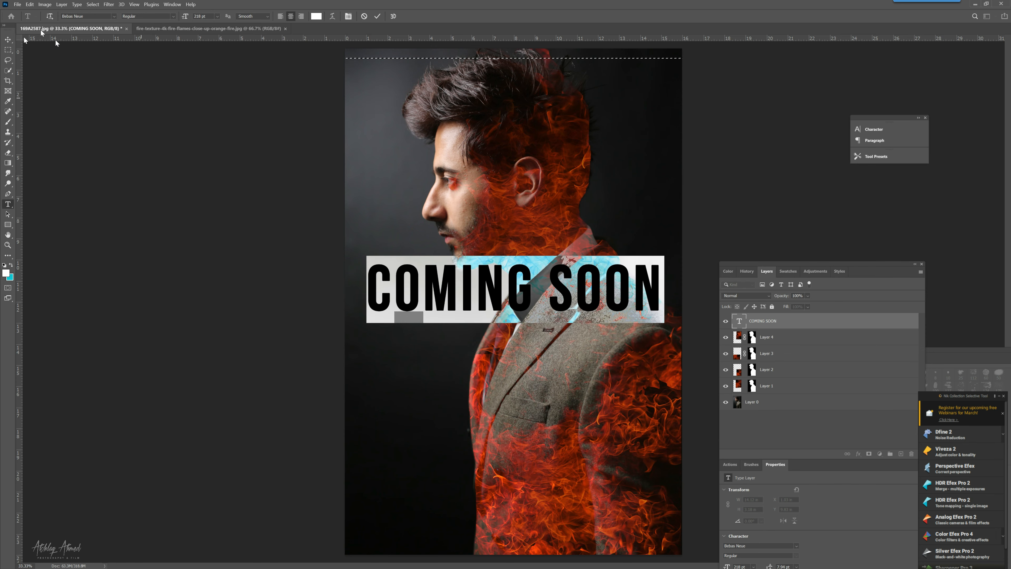
{"action": "left_click", "coordinate": [8, 40]}
{"action": "left_click_drag", "start_coordinate": [495, 282], "coordinate": [496, 268]}
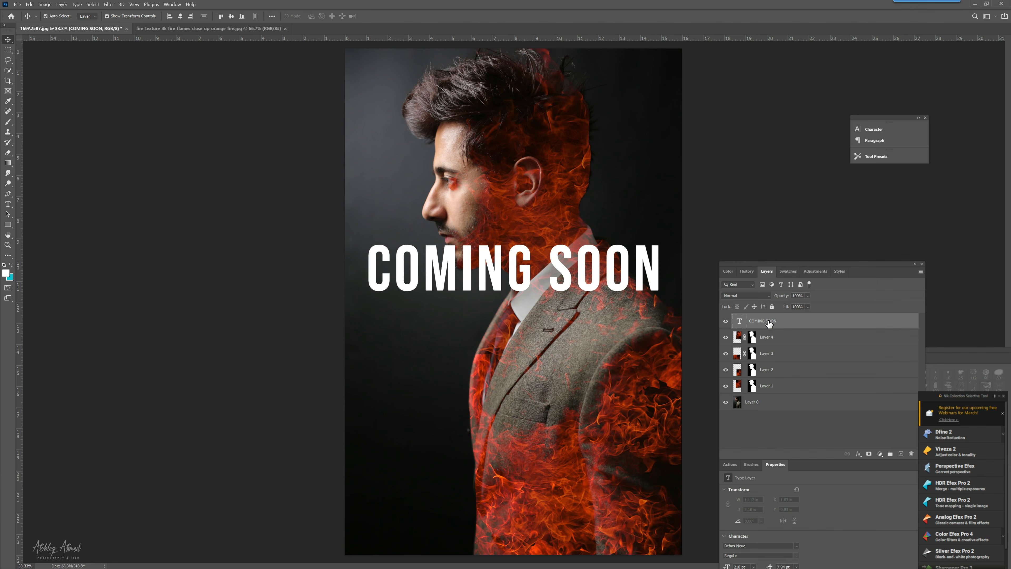
{"action": "left_click", "coordinate": [912, 453]}
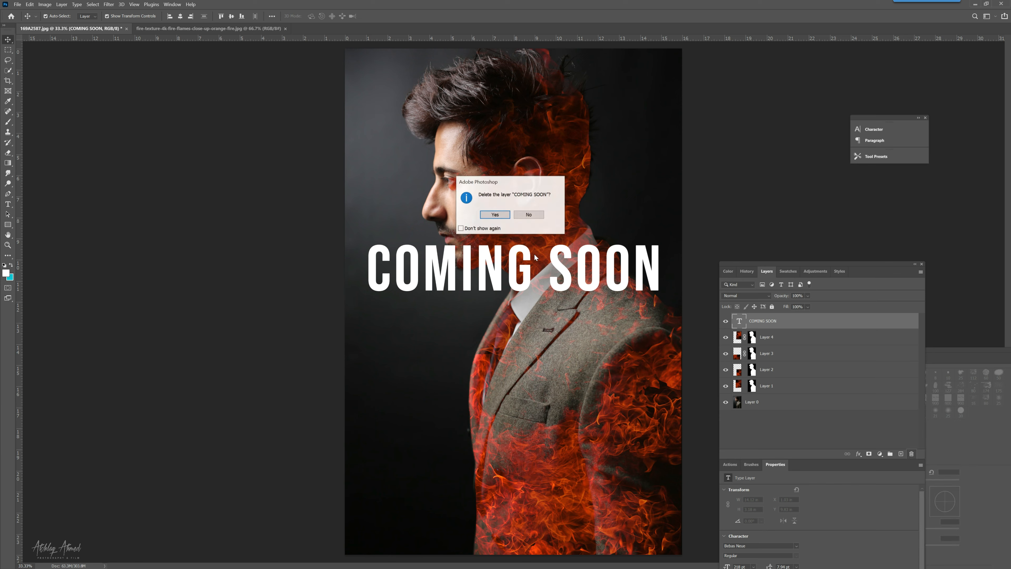
{"action": "left_click", "coordinate": [495, 216]}
Open Logo-black-JPG.jpg from the Desktop folder logo\logos\Logo and place its image over the man's neck and chest in the portrait document.
{"action": "left_click", "coordinate": [18, 4]}
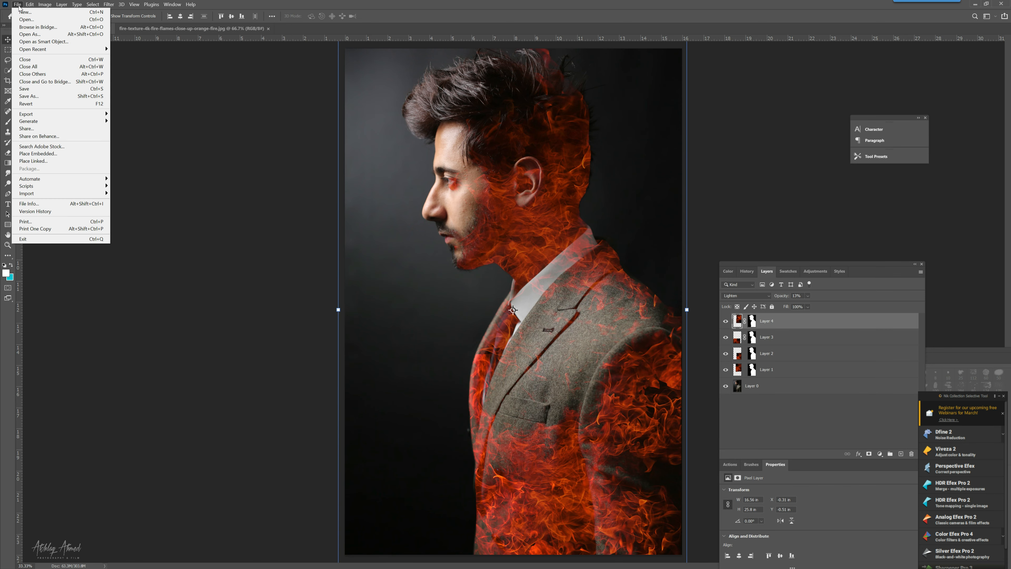
{"action": "left_click", "coordinate": [26, 20]}
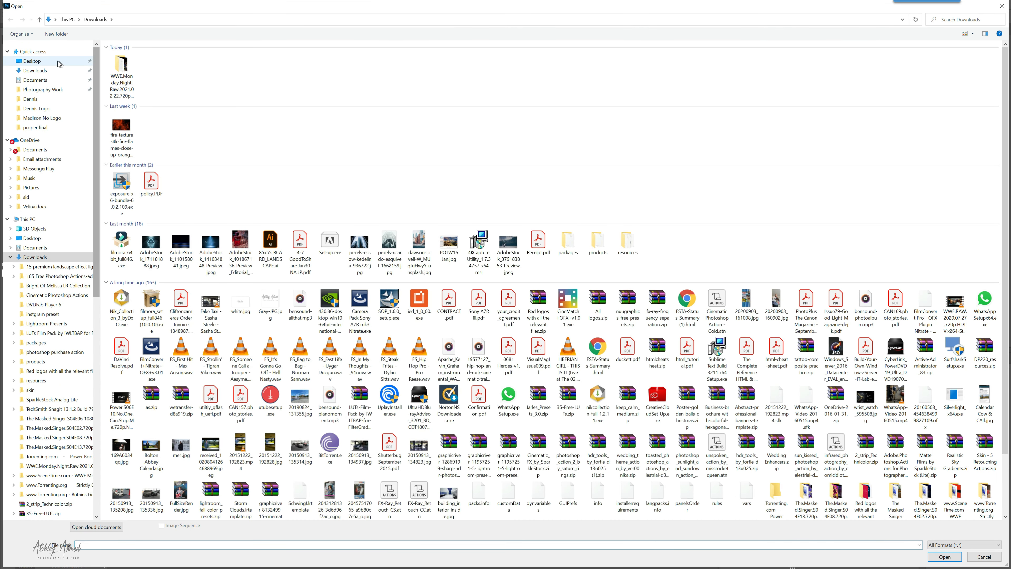
{"action": "left_click", "coordinate": [45, 63]}
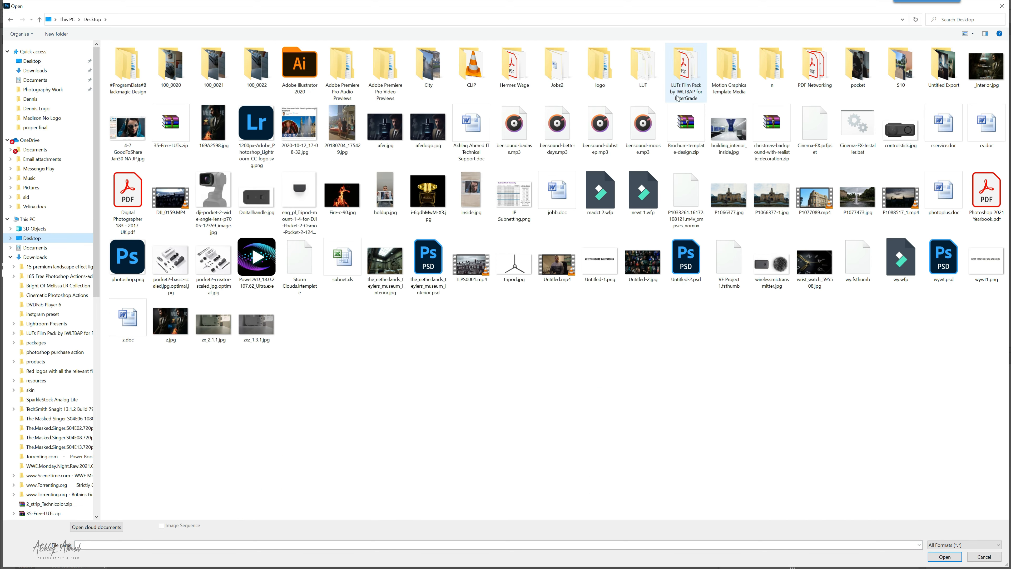
{"action": "left_click", "coordinate": [588, 71]}
{"action": "double_click", "coordinate": [588, 71]}
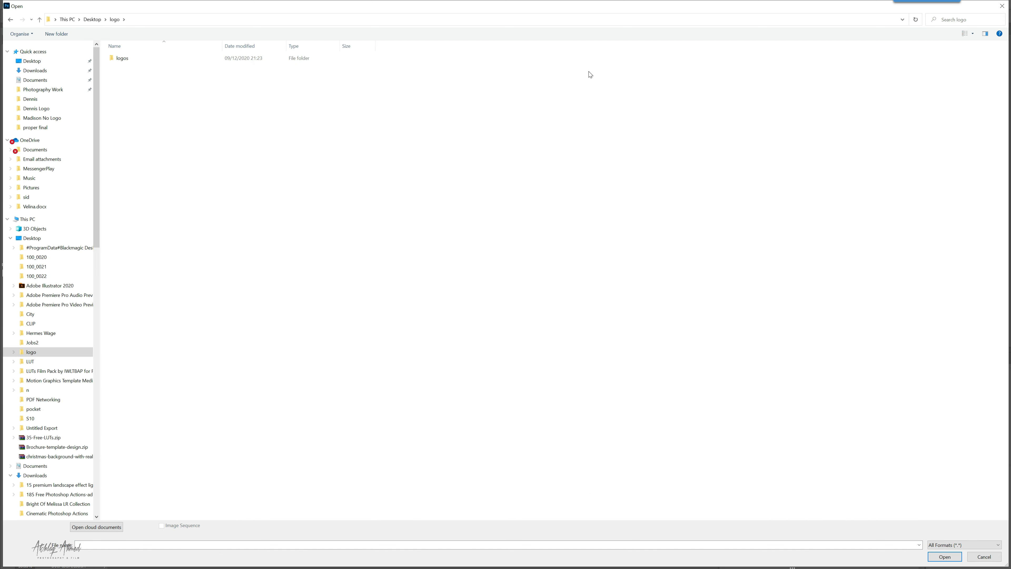
{"action": "left_click", "coordinate": [154, 60]}
{"action": "double_click", "coordinate": [155, 63]}
{"action": "double_click", "coordinate": [171, 66]}
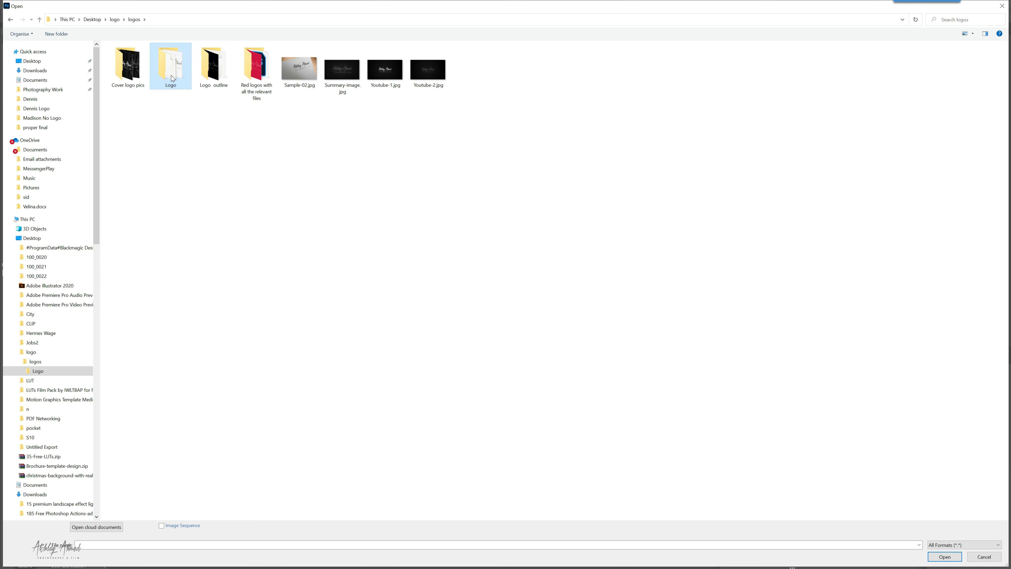
{"action": "left_click", "coordinate": [351, 84]}
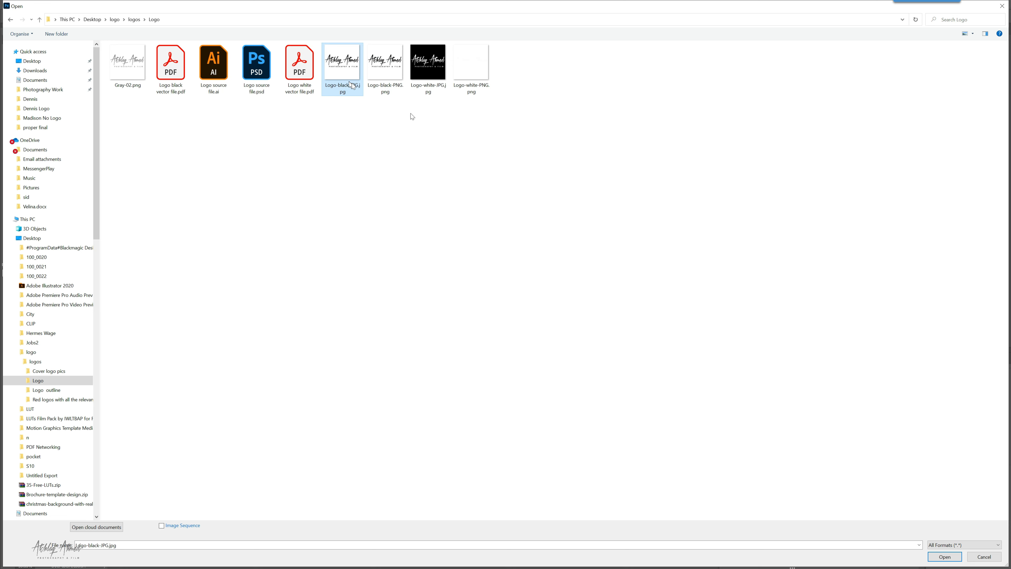
{"action": "left_click", "coordinate": [944, 556]}
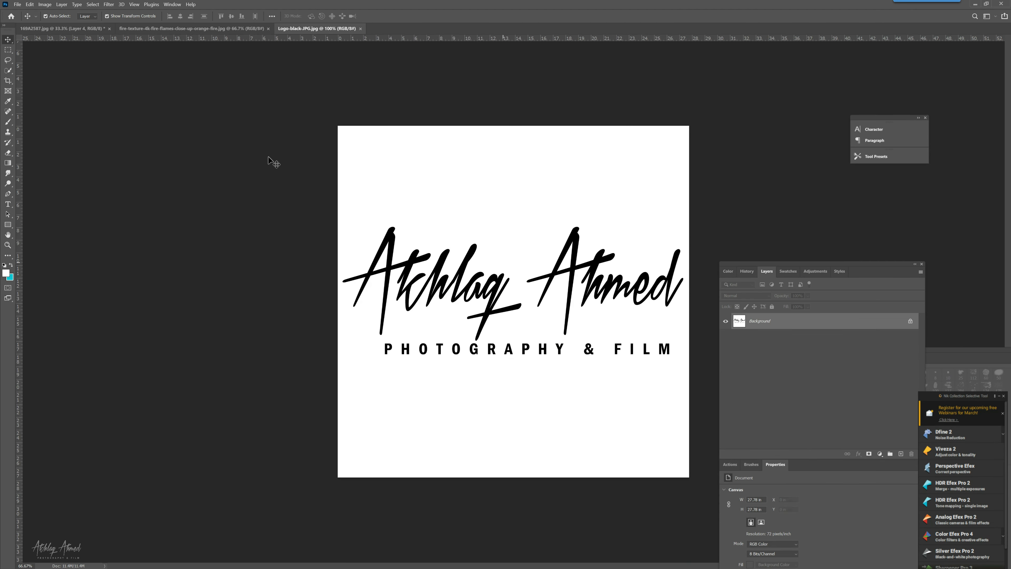
{"action": "left_click_drag", "start_coordinate": [86, 28], "coordinate": [551, 295]}
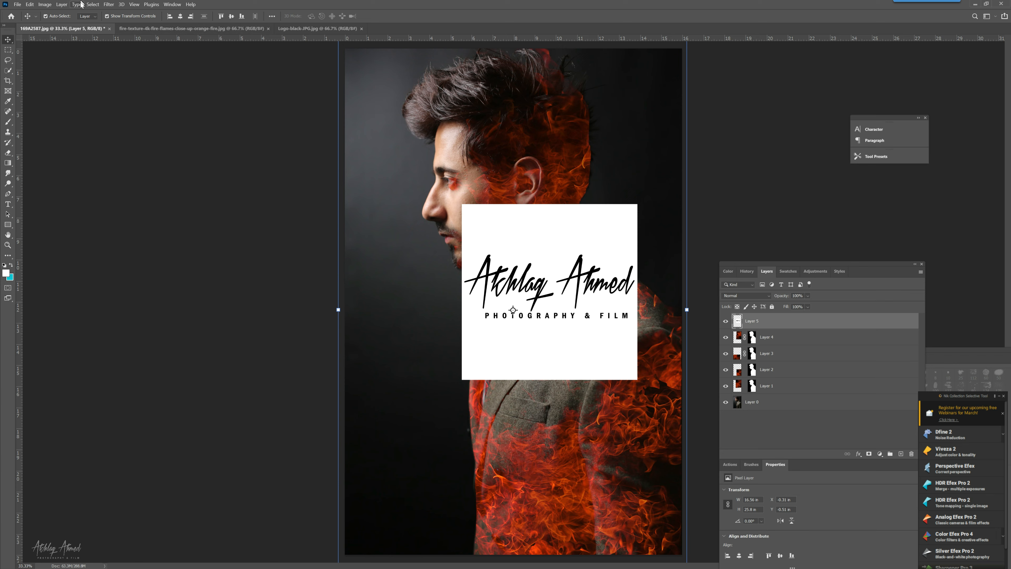
Load the saved "model" channel as a new selection and mask the logo layer with it.
{"action": "left_click", "coordinate": [96, 5]}
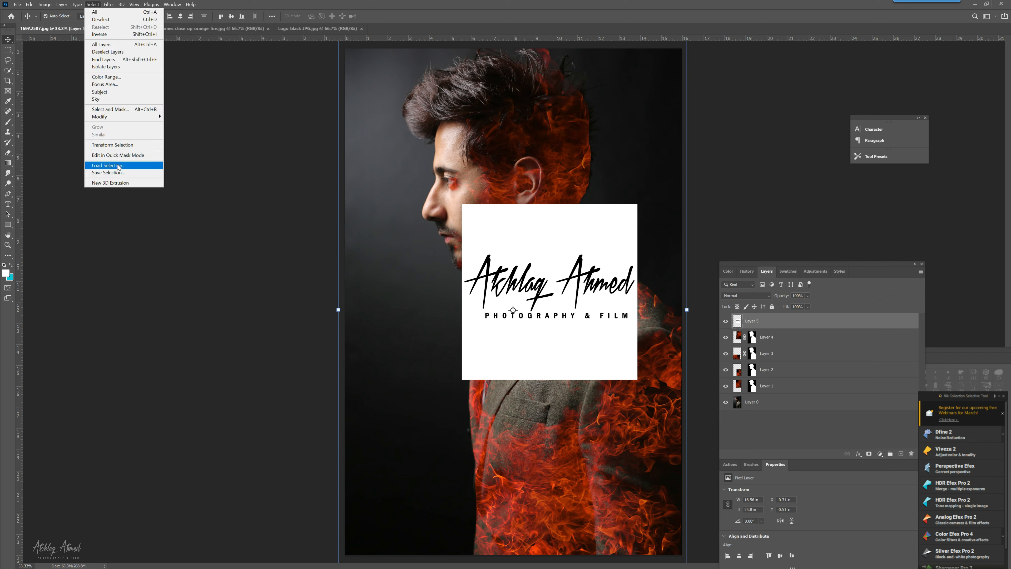
{"action": "left_click", "coordinate": [140, 165]}
{"action": "left_click", "coordinate": [284, 184]}
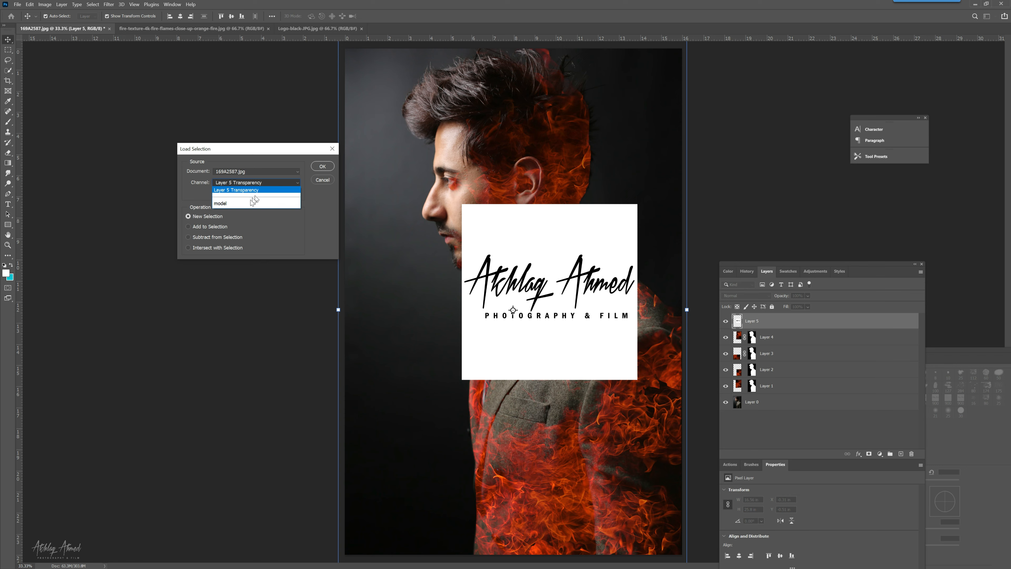
{"action": "left_click", "coordinate": [249, 203]}
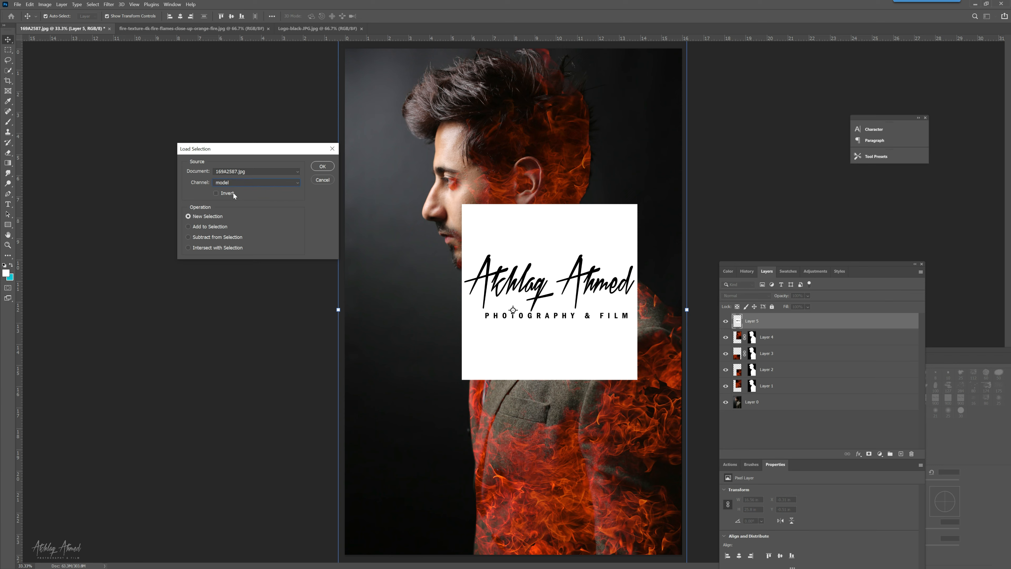
{"action": "left_click", "coordinate": [320, 167]}
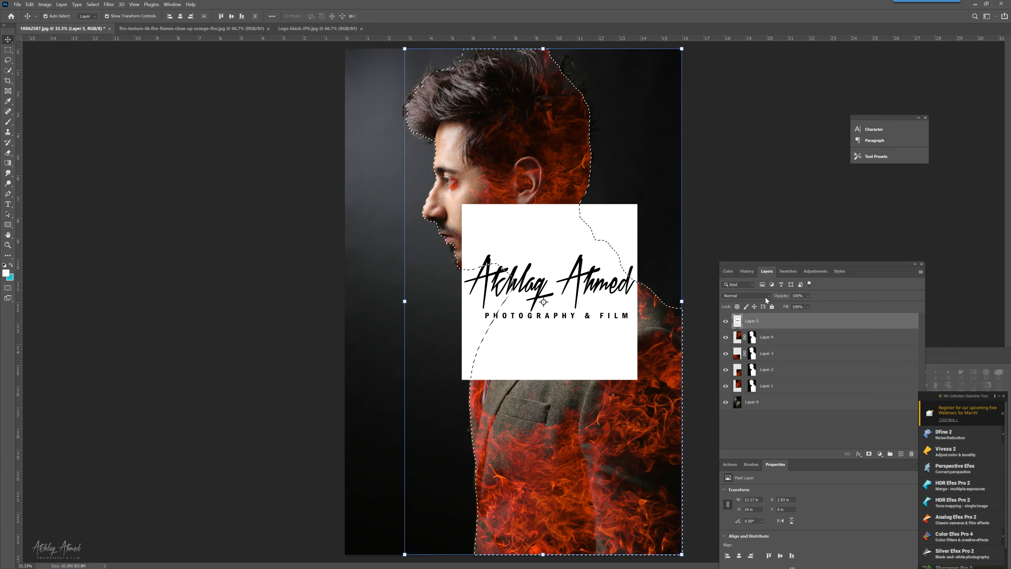
{"action": "left_click", "coordinate": [869, 453]}
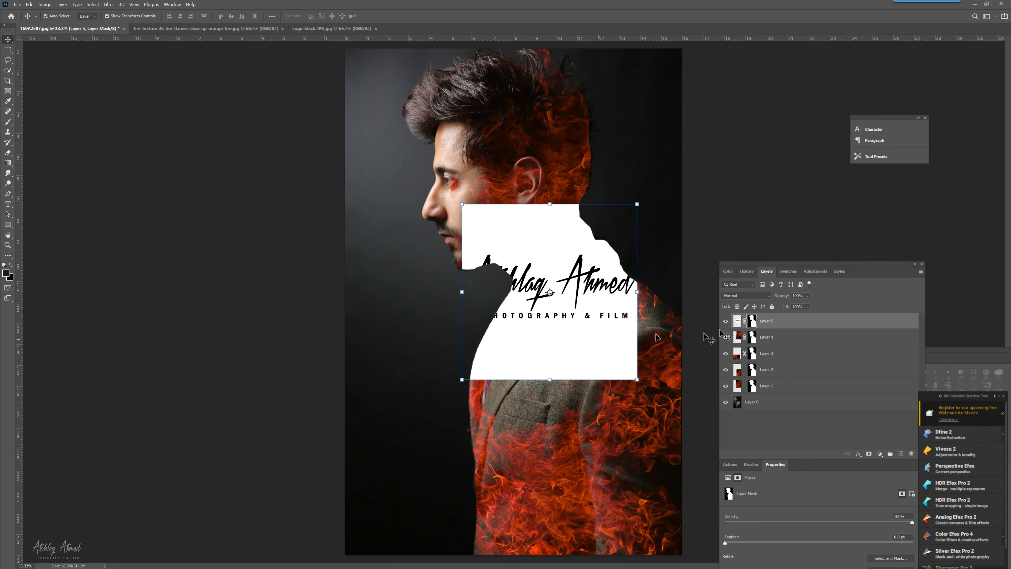
Preview blend modes on the masked logo layer, keep Normal, and try moving the logo slightly before undoing the move.
{"action": "left_click", "coordinate": [806, 296]}
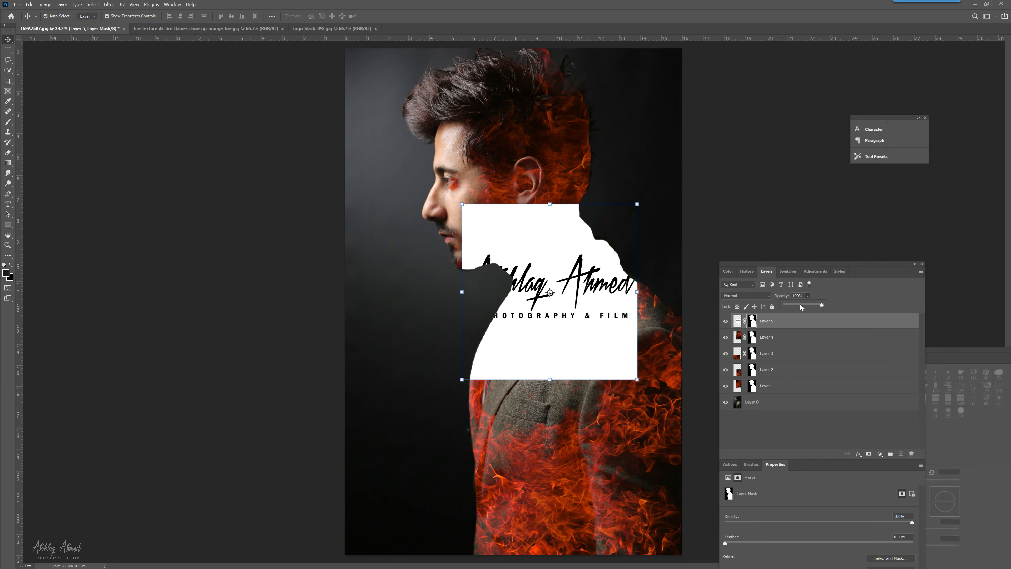
{"action": "left_click", "coordinate": [767, 294]}
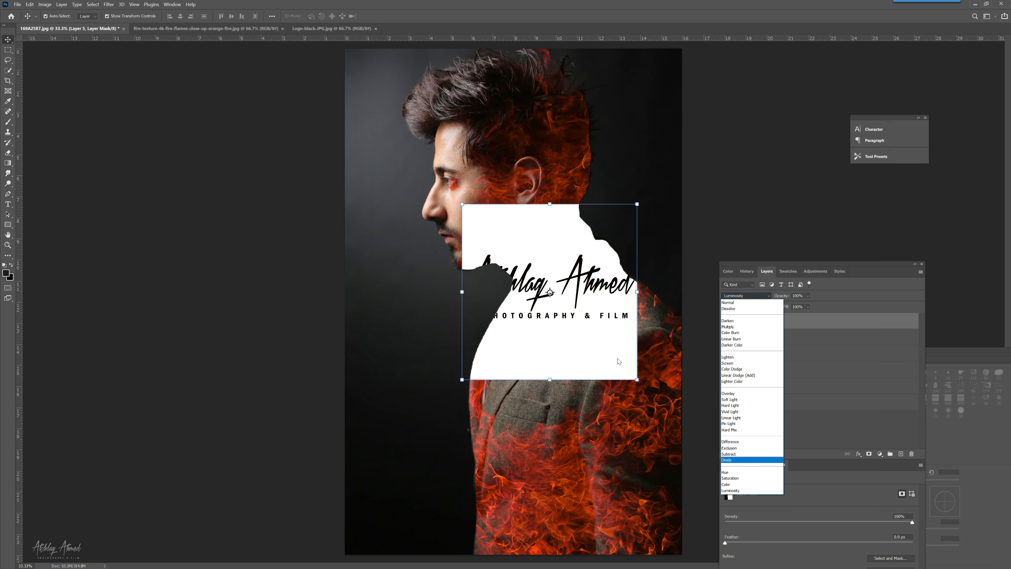
{"action": "left_click", "coordinate": [578, 289]}
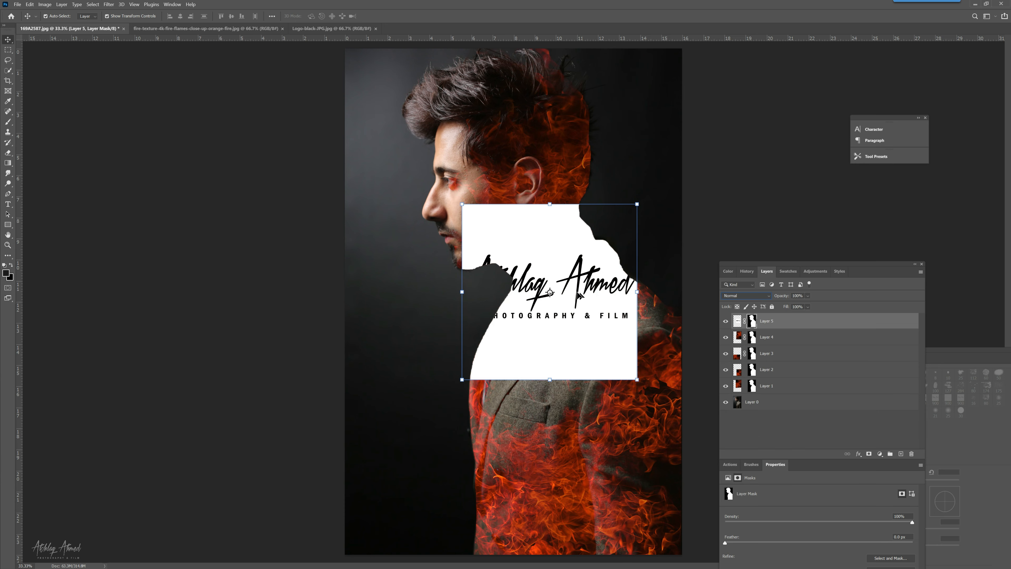
{"action": "left_click_drag", "start_coordinate": [578, 294], "coordinate": [586, 301]}
{"action": "key", "text": "ctrl+z"}
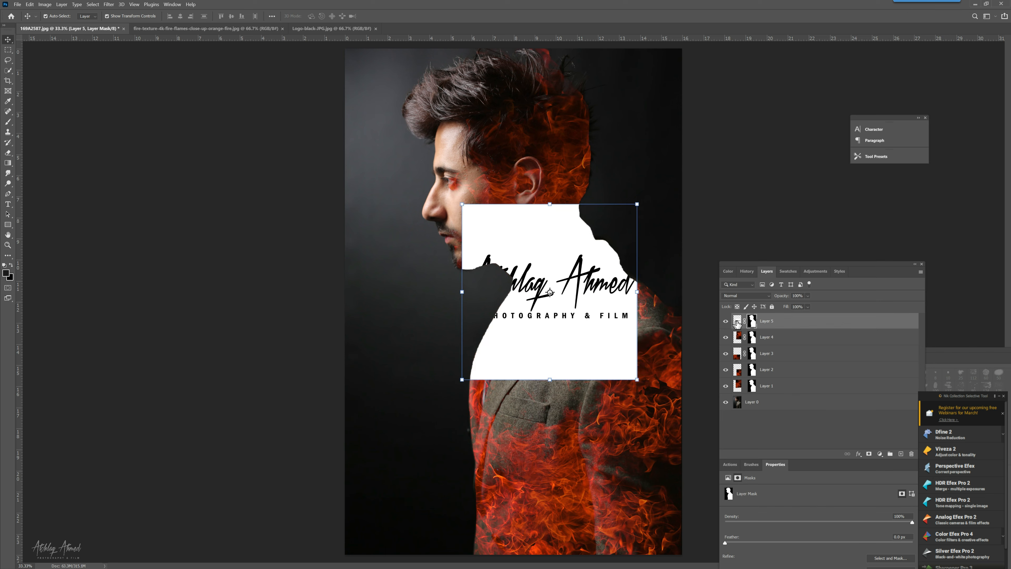
Unlink the logo layer's mask, move the mask downward on its own, and set the layer's blend mode to Color Burn.
{"action": "left_click", "coordinate": [745, 324]}
{"action": "left_click_drag", "start_coordinate": [584, 308], "coordinate": [590, 317]}
{"action": "mouse_move", "coordinate": [600, 349]}
{"action": "left_mouse_down"}
{"action": "mouse_move", "coordinate": [575, 354]}
{"action": "mouse_move", "coordinate": [604, 345]}
{"action": "mouse_move", "coordinate": [593, 335]}
{"action": "mouse_move", "coordinate": [508, 375]}
{"action": "mouse_move", "coordinate": [482, 369]}
{"action": "mouse_move", "coordinate": [573, 358]}
{"action": "mouse_move", "coordinate": [605, 368]}
{"action": "left_mouse_up"}
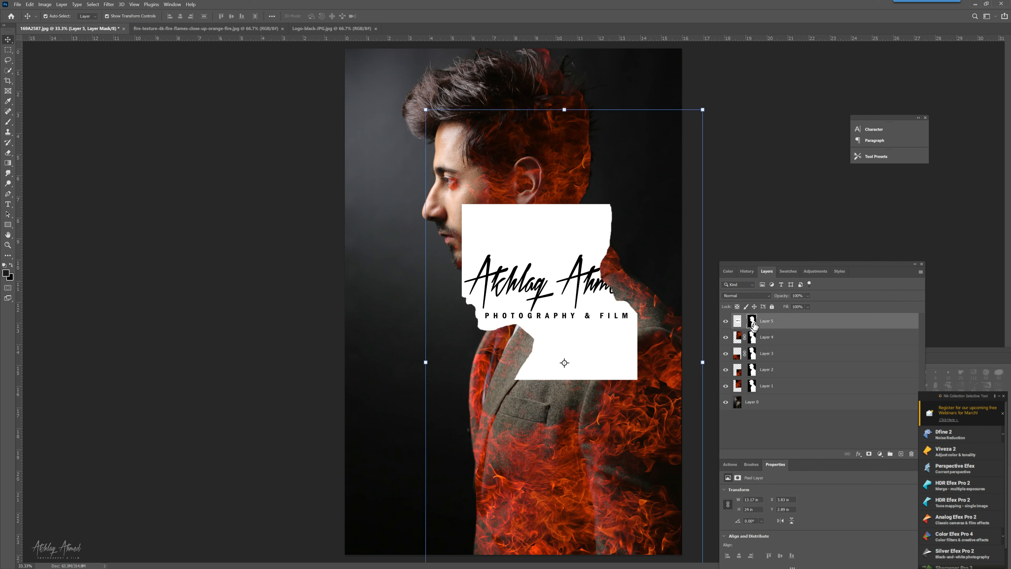
{"action": "left_click", "coordinate": [763, 299]}
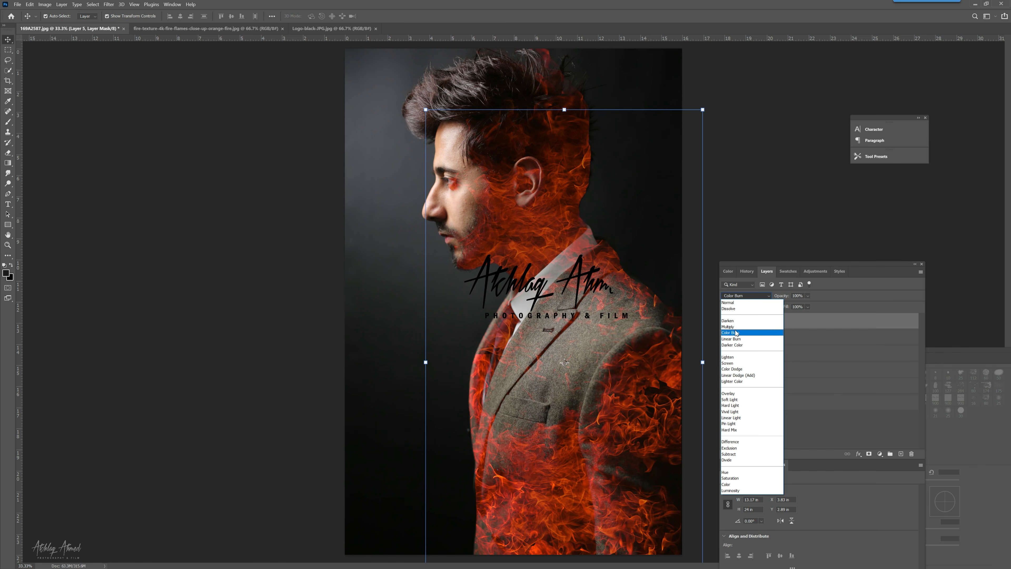
{"action": "left_click", "coordinate": [735, 333]}
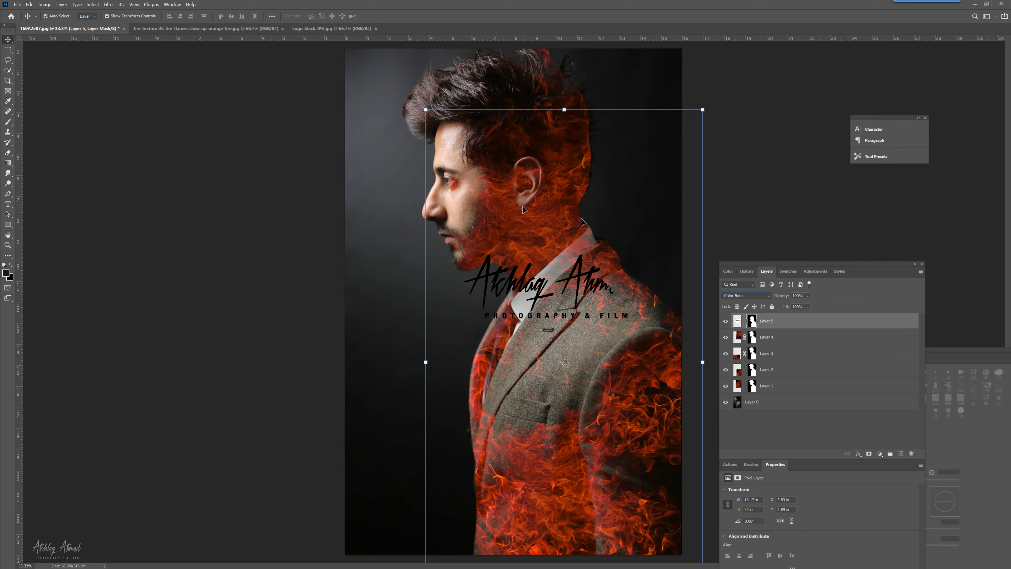
Scale the logo layer's mask to 90.90%, relink it, and move the logo and mask down together.
{"action": "left_click_drag", "start_coordinate": [428, 112], "coordinate": [480, 163]}
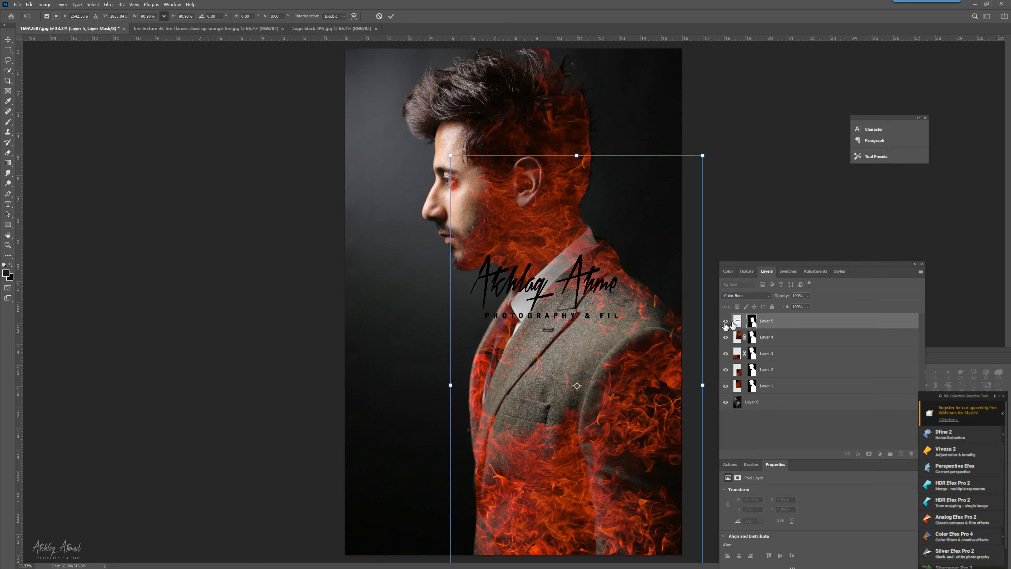
{"action": "key", "text": "Return"}
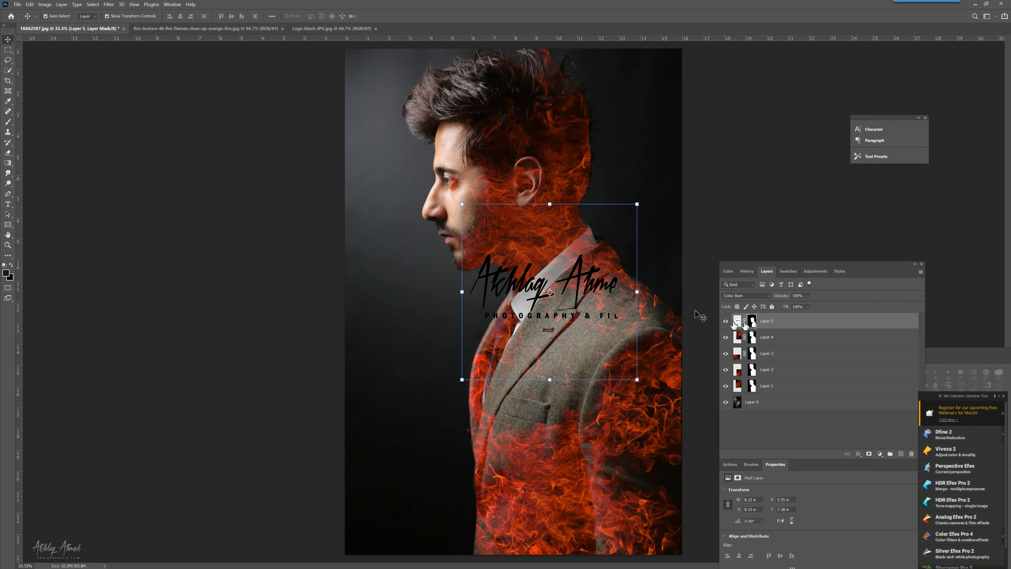
{"action": "left_click_drag", "start_coordinate": [593, 286], "coordinate": [594, 320]}
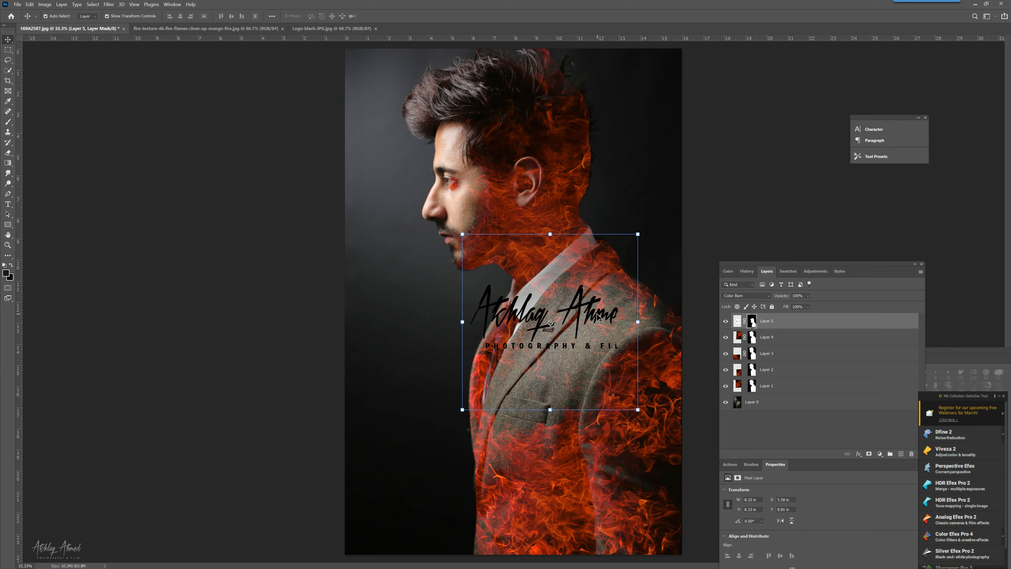
Undo the logo layer's edits back to before the "model" mask was added.
{"action": "key", "text": "ctrl+z"}
{"action": "key", "text": "ctrl+z"}
{"action": "key", "text": "ctrl+z"}
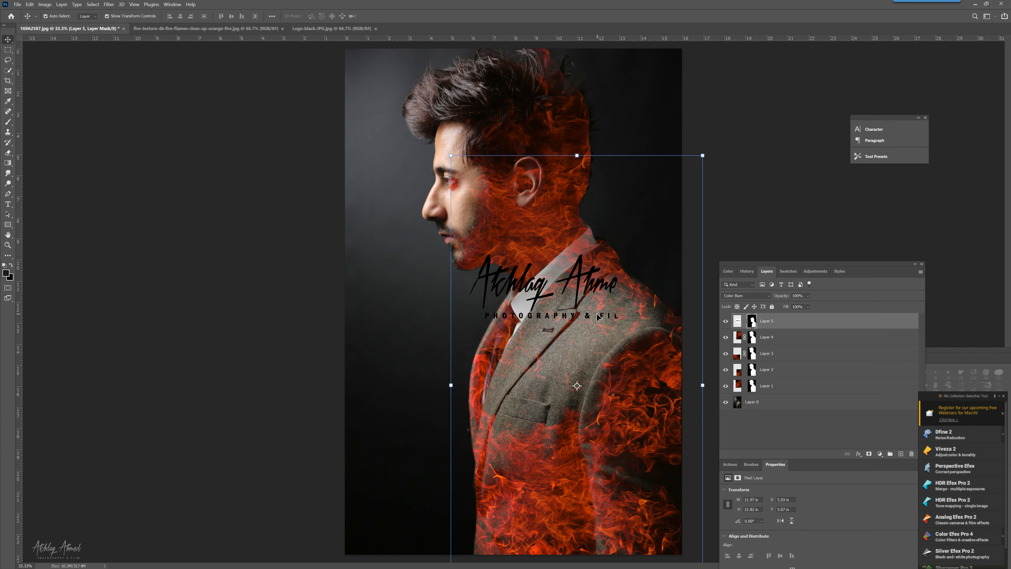
{"action": "key", "text": "ctrl+z"}
{"action": "key", "text": "ctrl+z"}
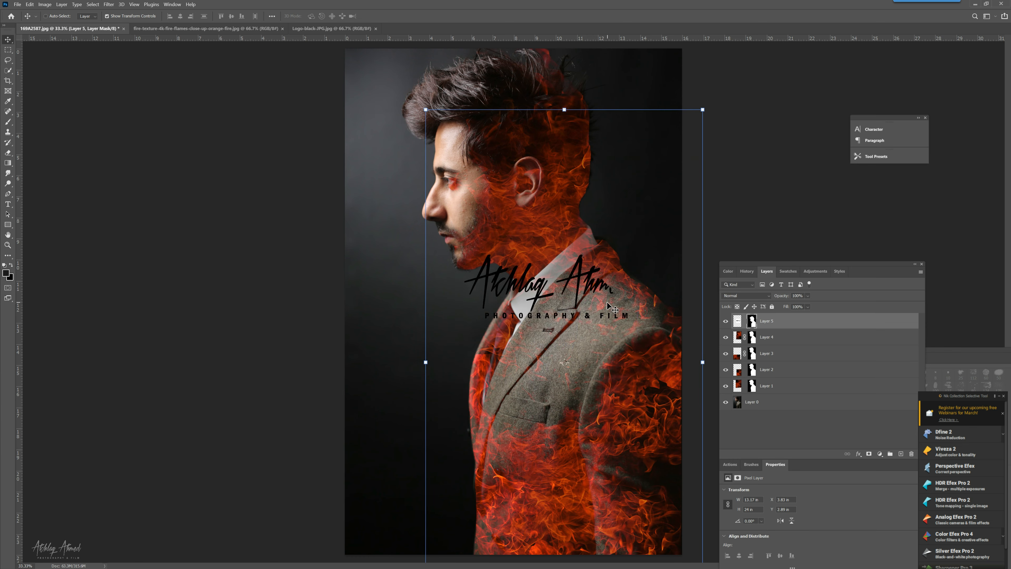
{"action": "key", "text": "ctrl+z"}
{"action": "key", "text": "ctrl+z"}
{"action": "key", "text": "ctrl+z"}
{"action": "key", "text": "ctrl+z"}
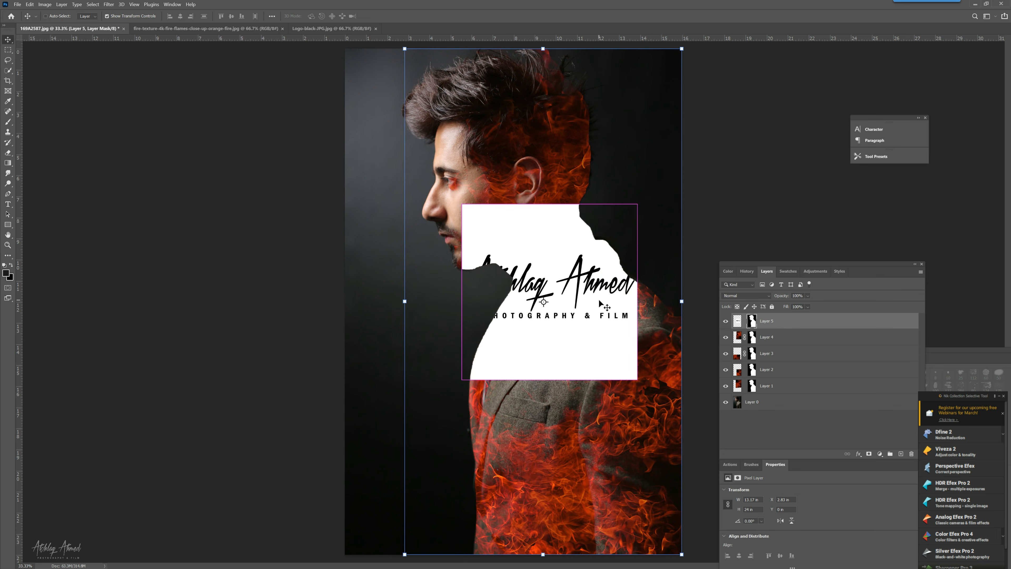
{"action": "key", "text": "ctrl+z"}
{"action": "key", "text": "ctrl+z"}
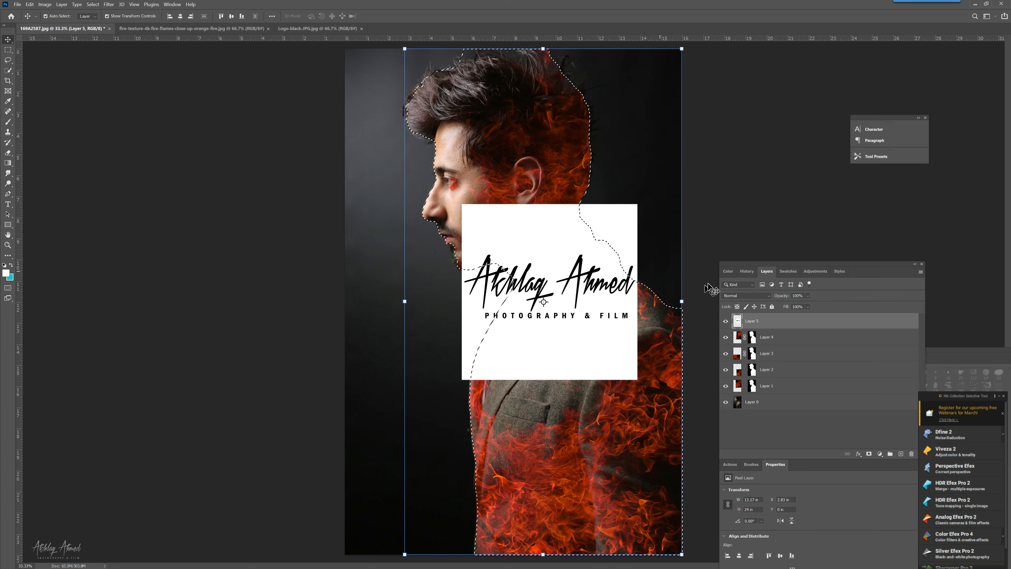
Preview Multiply on the logo layer, set the blend mode back to Normal, and clear the "model" selection.
{"action": "left_click", "coordinate": [745, 296]}
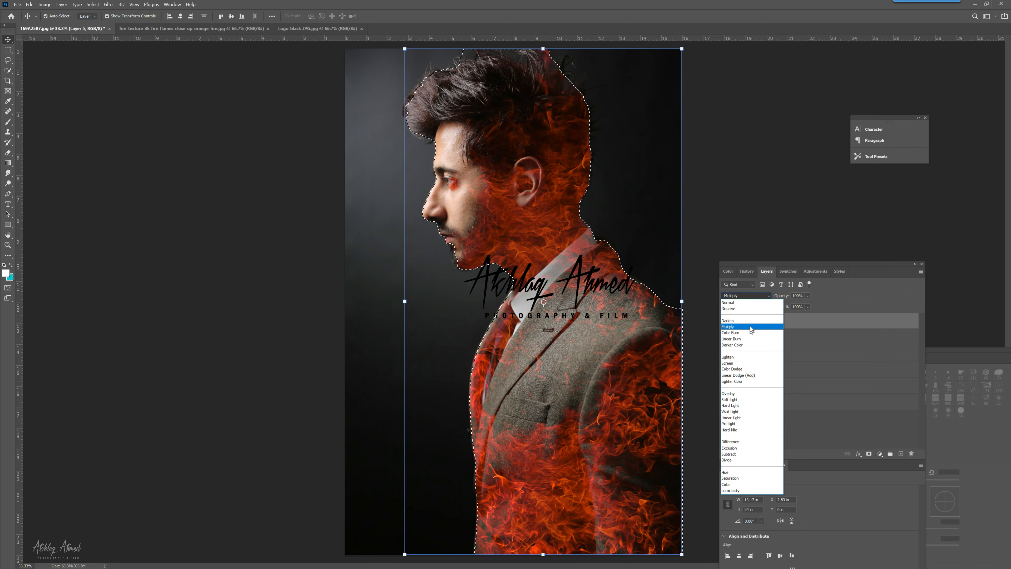
{"action": "left_click", "coordinate": [728, 302]}
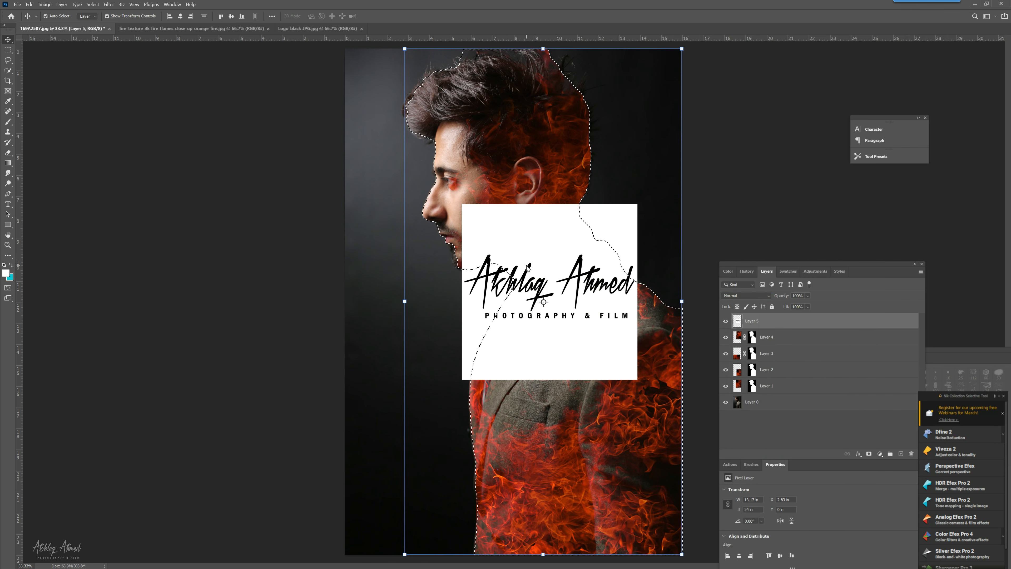
{"action": "key", "text": "ctrl+d"}
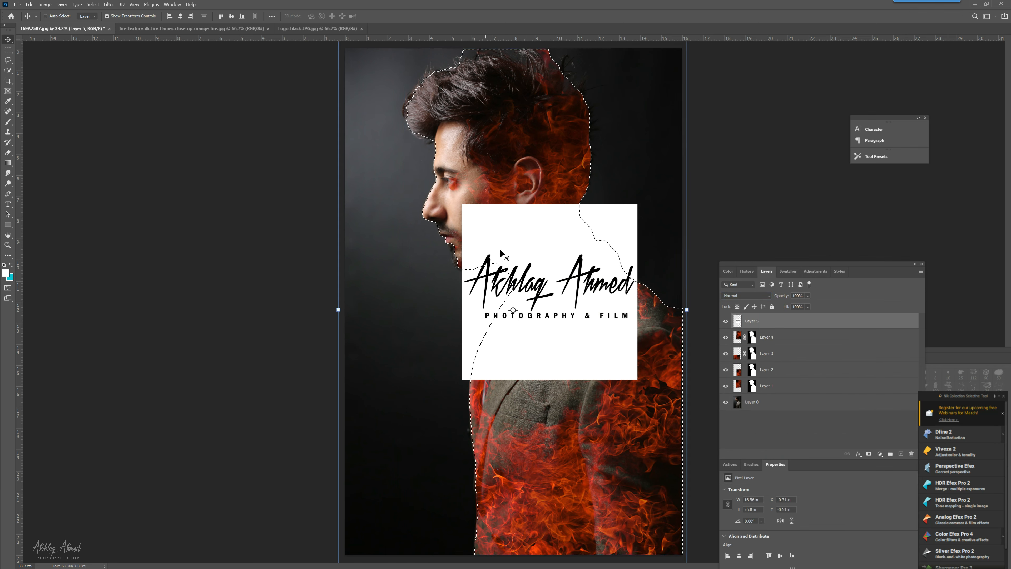
{"action": "key", "text": "ctrl+d"}
Scale the logo layer to 72.25%, position it over the jacket's chest, and commit the transform.
{"action": "left_click_drag", "start_coordinate": [510, 239], "coordinate": [511, 245]}
{"action": "left_click_drag", "start_coordinate": [463, 211], "coordinate": [511, 259]}
{"action": "left_click_drag", "start_coordinate": [567, 326], "coordinate": [554, 381]}
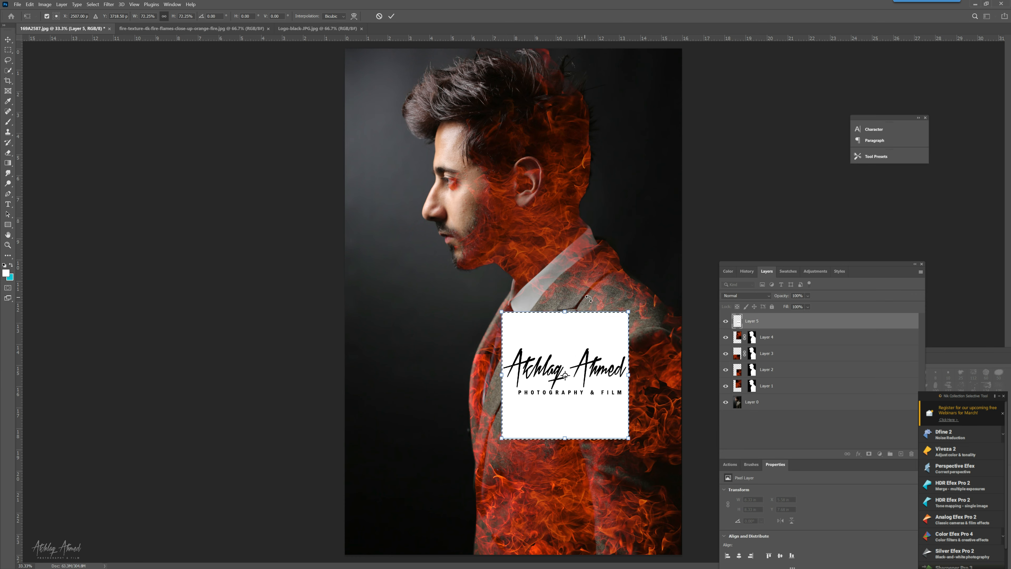
{"action": "left_click", "coordinate": [88, 5]}
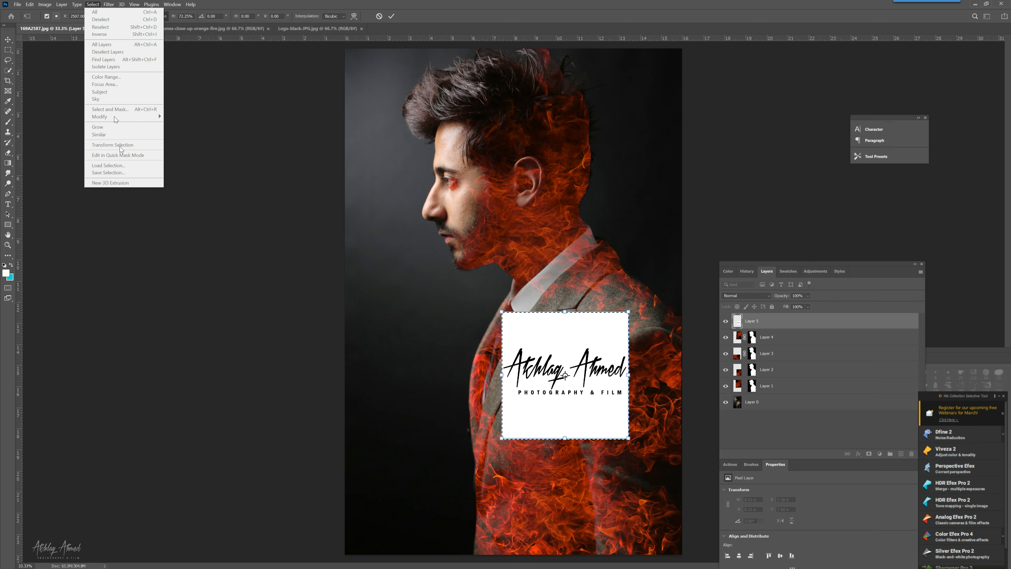
{"action": "left_click", "coordinate": [670, 333]}
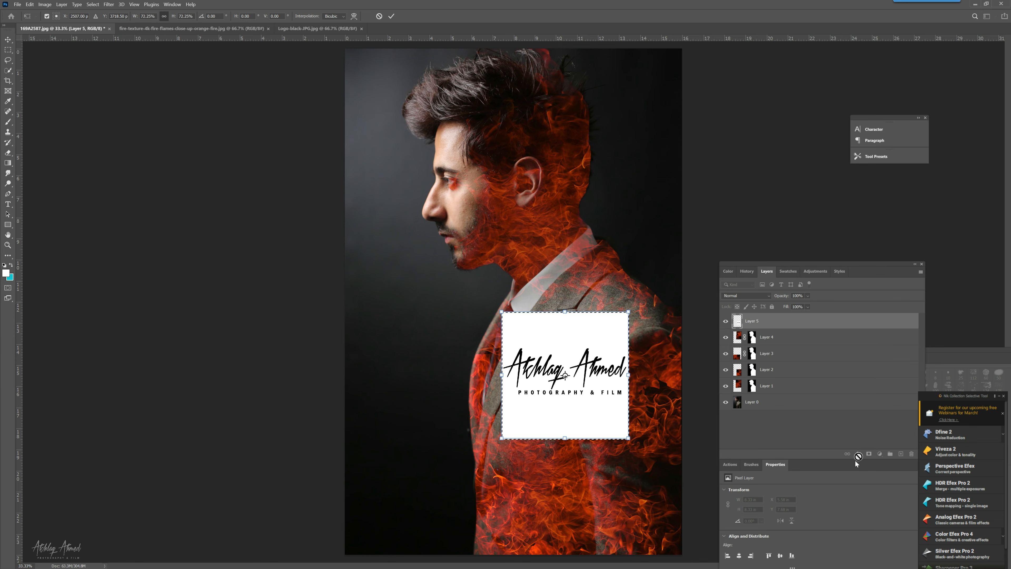
{"action": "left_click_drag", "start_coordinate": [568, 354], "coordinate": [573, 337]}
{"action": "key", "text": "ctrl+z"}
{"action": "left_click_drag", "start_coordinate": [566, 386], "coordinate": [590, 374]}
{"action": "key", "text": "Return"}
Add a layer mask to the logo layer and load the saved "model" channel as a new selection.
{"action": "left_click", "coordinate": [867, 454]}
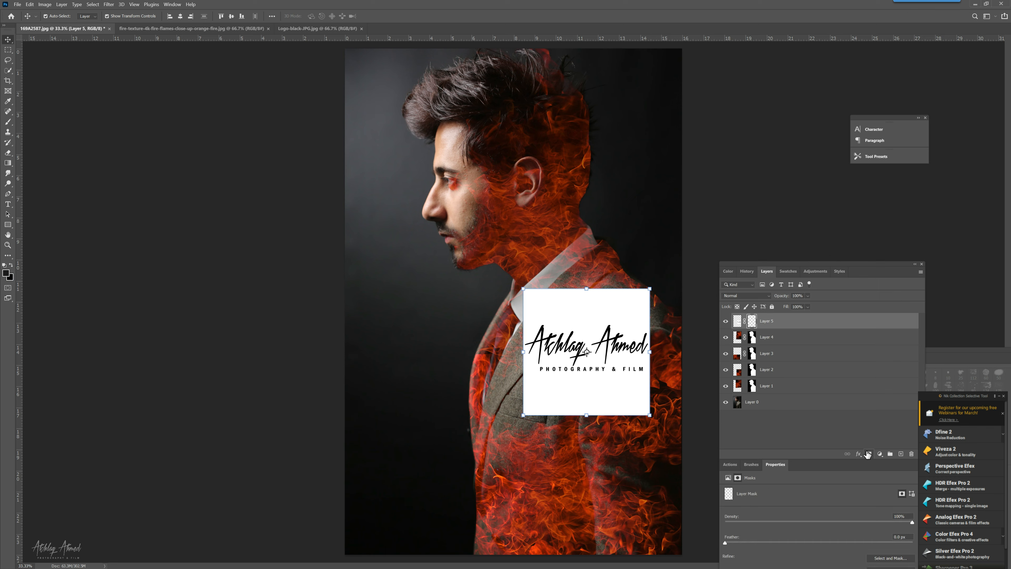
{"action": "left_click", "coordinate": [96, 5]}
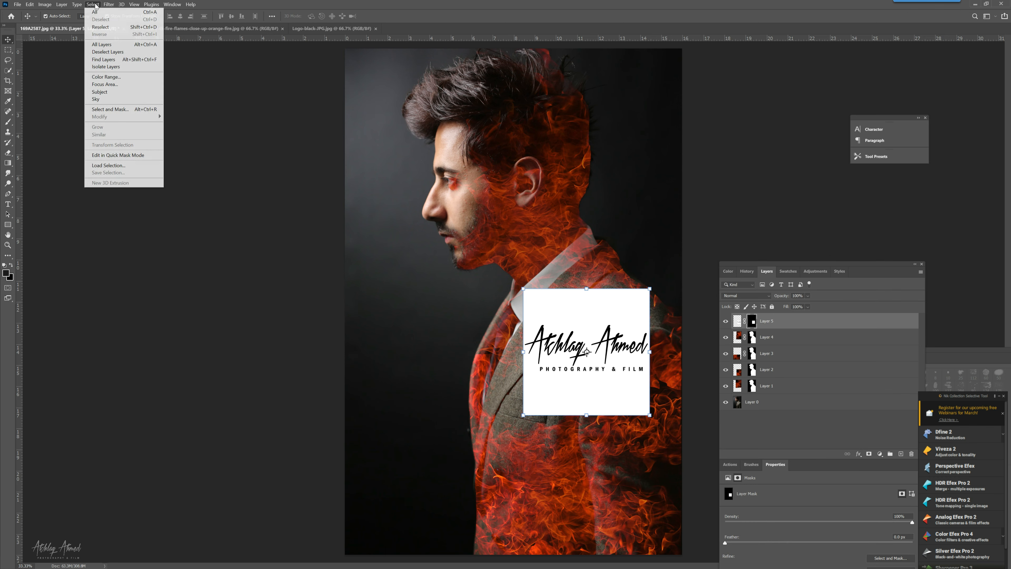
{"action": "left_click", "coordinate": [142, 166]}
{"action": "left_click", "coordinate": [263, 183]}
{"action": "left_click", "coordinate": [257, 210]}
{"action": "left_click", "coordinate": [322, 166]}
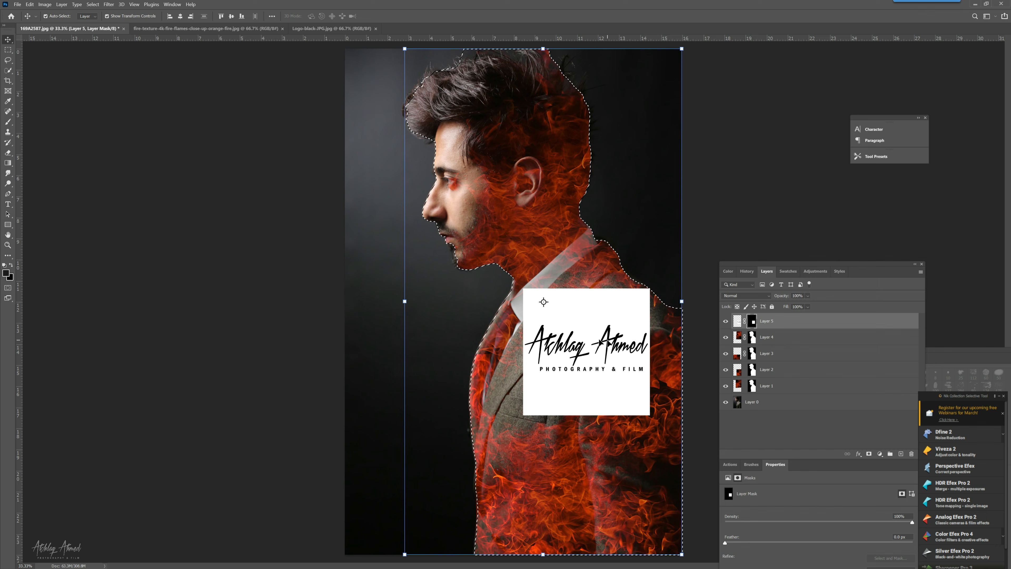
Set the logo layer's blend mode to Multiply and make the base portrait layer active.
{"action": "left_click", "coordinate": [765, 296]}
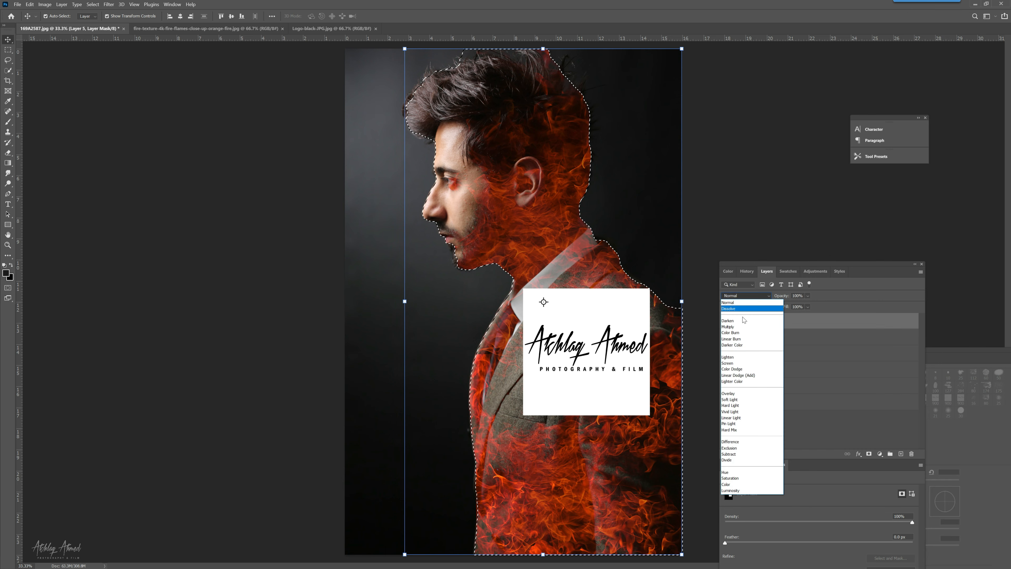
{"action": "left_click", "coordinate": [739, 327]}
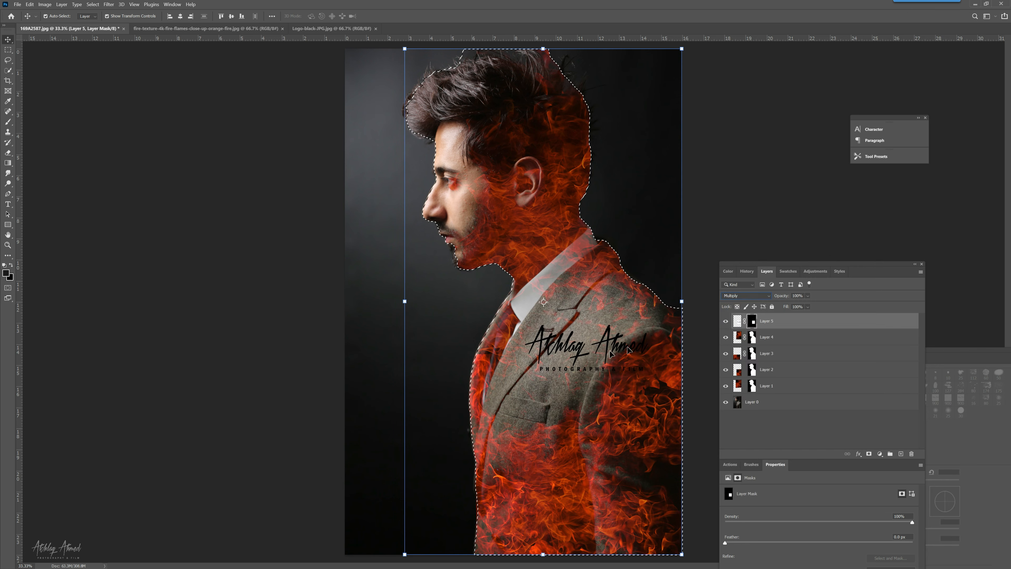
{"action": "left_click", "coordinate": [415, 372]}
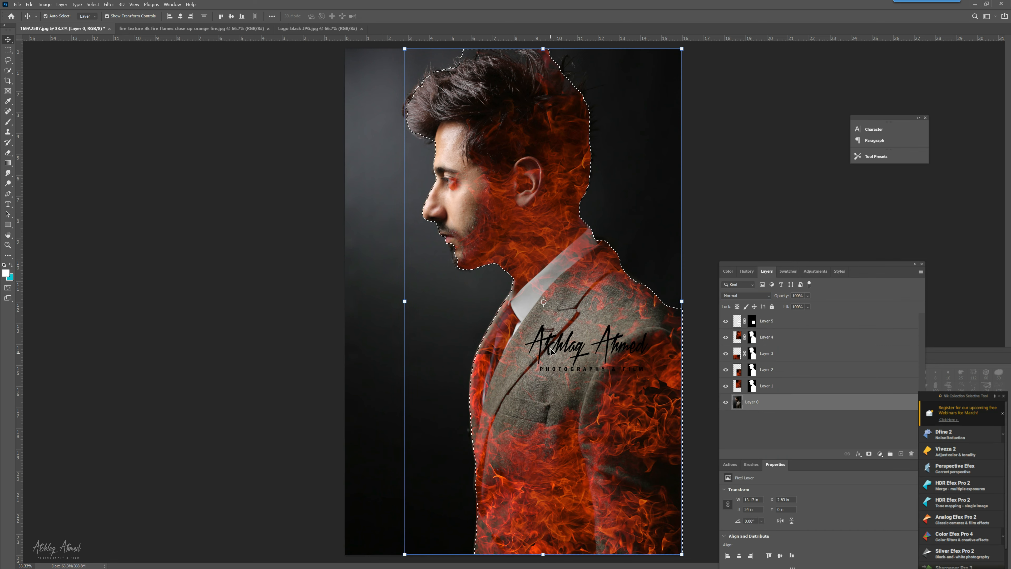
{"action": "left_click_drag", "start_coordinate": [548, 351], "coordinate": [541, 354]}
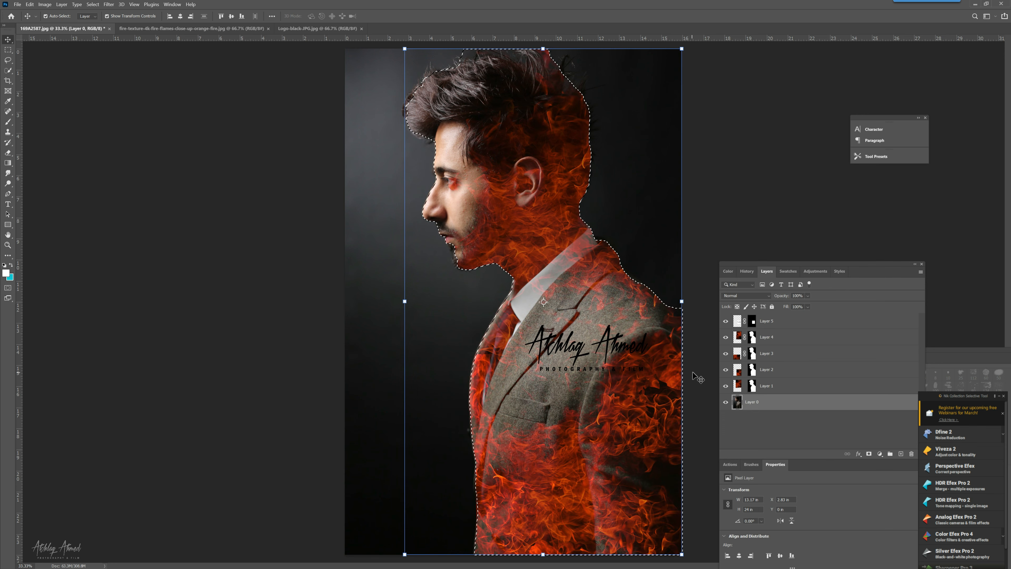